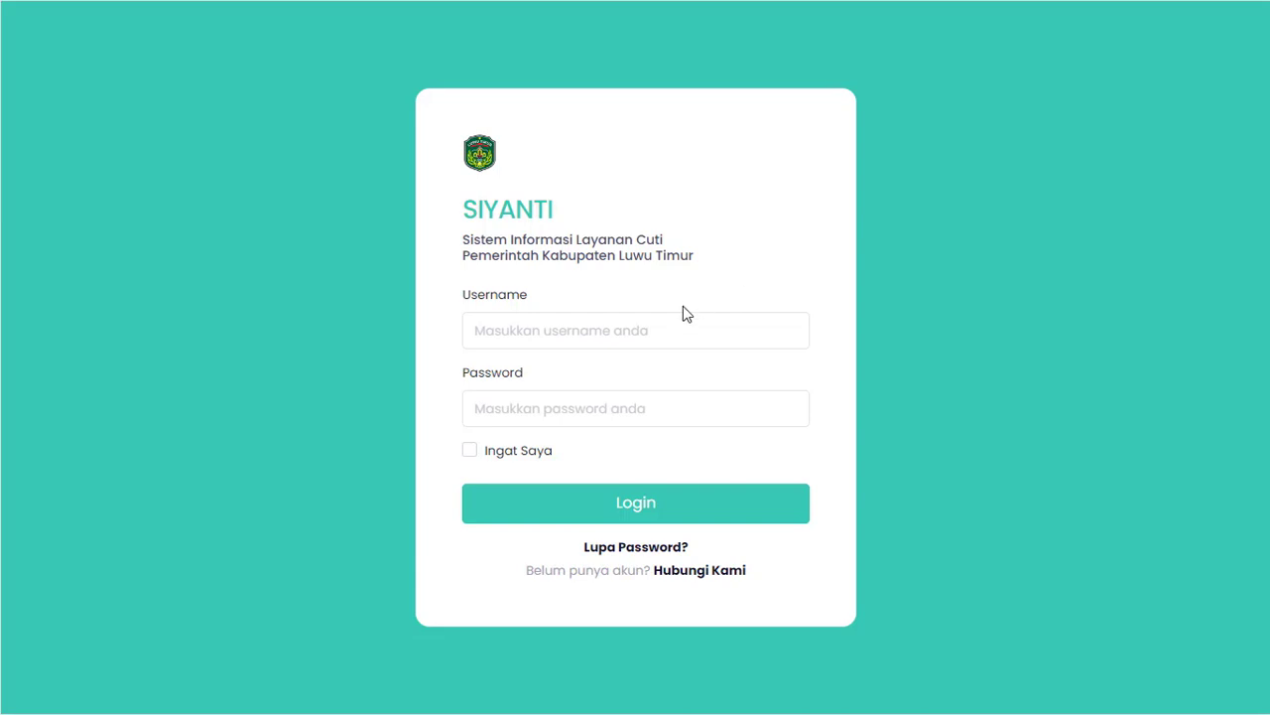
- Try to log in with the username diskominfo-sp and the account password
click(758, 327)
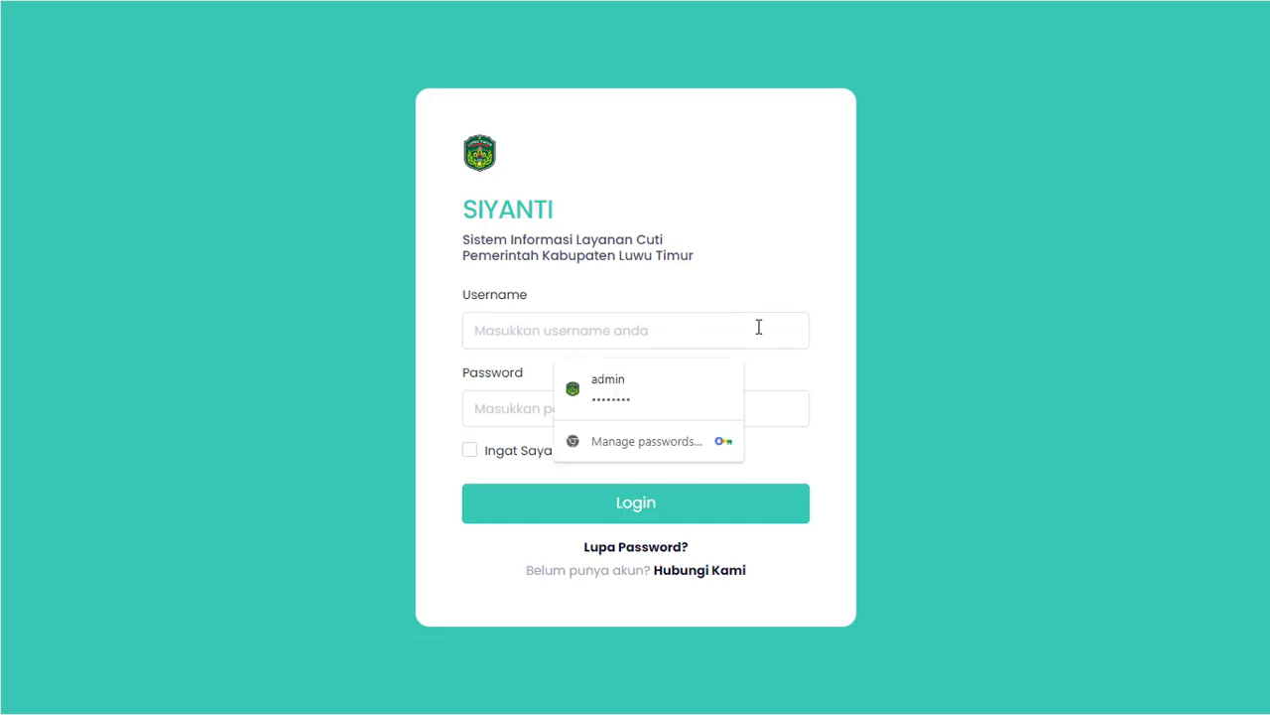
text(diskominfo)
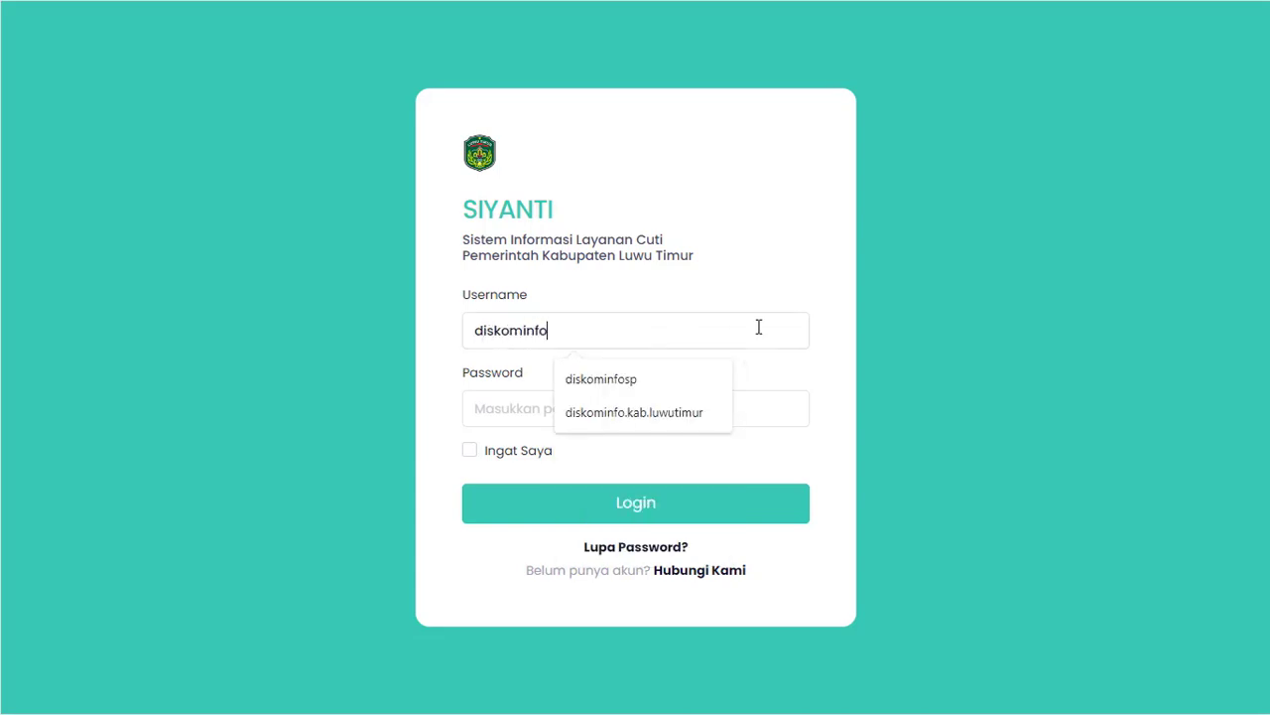
text(-sp)
key(Tab)
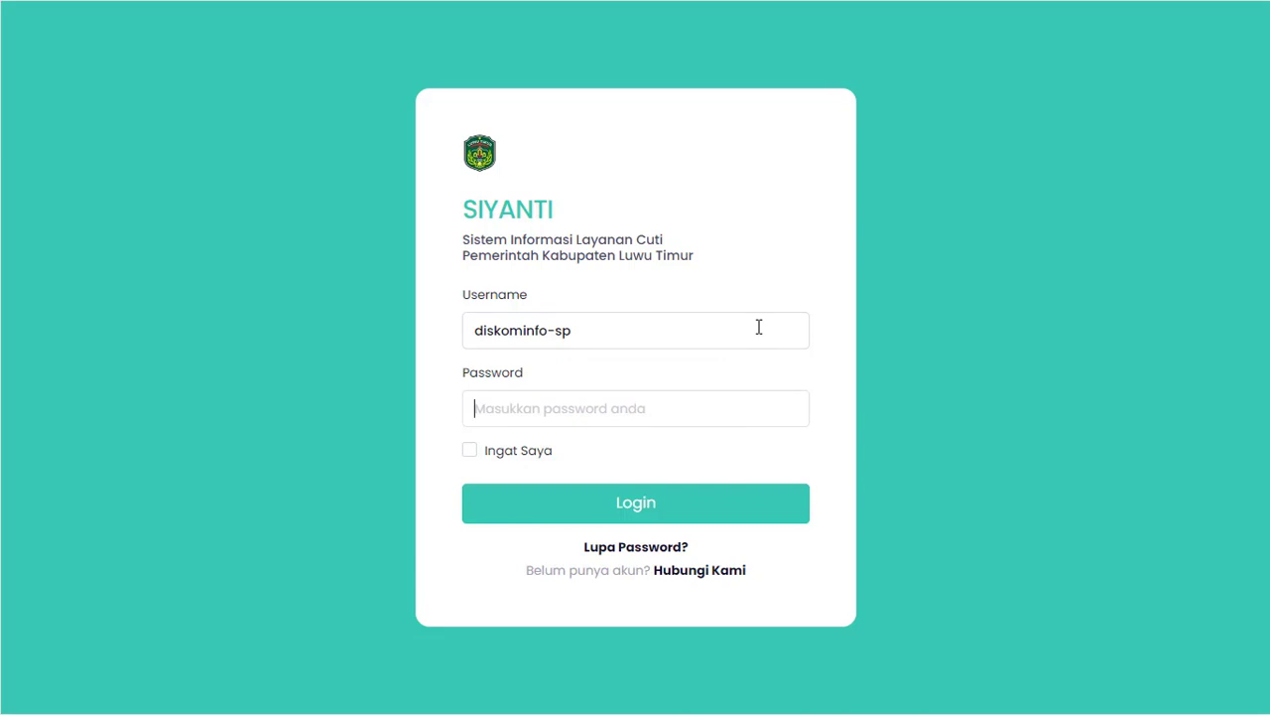
text(••••••••)
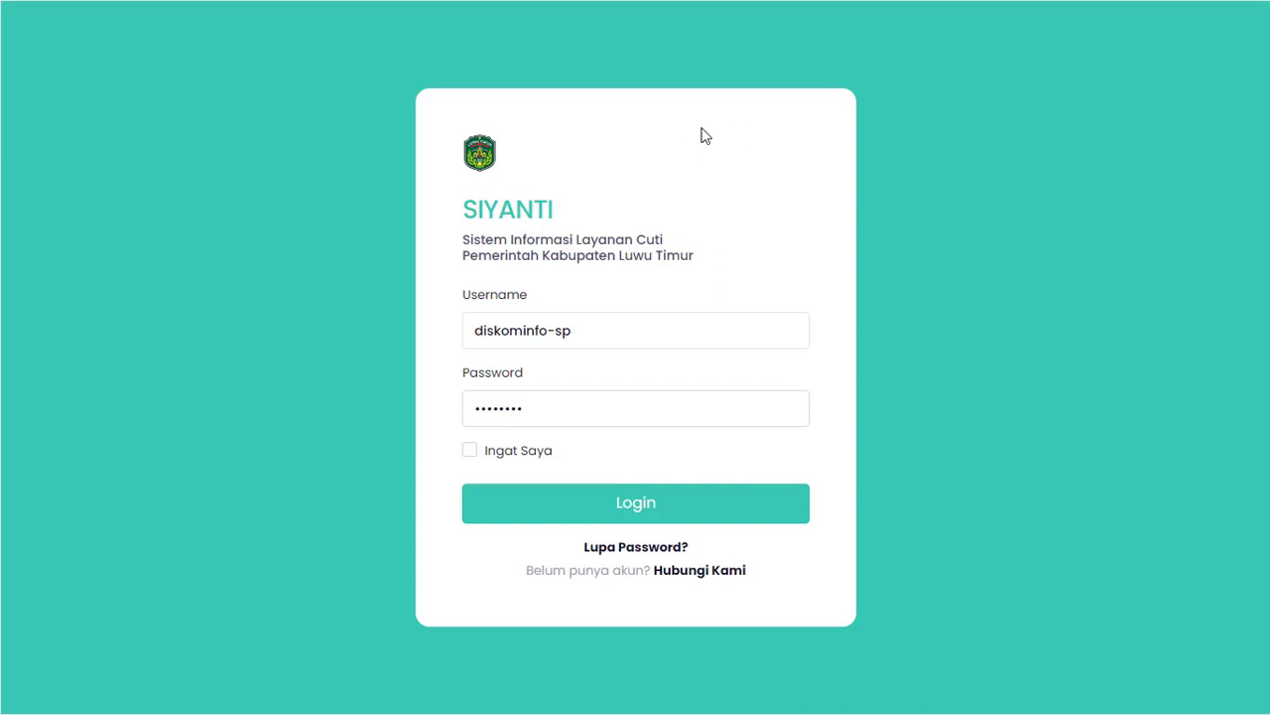
key(Return)
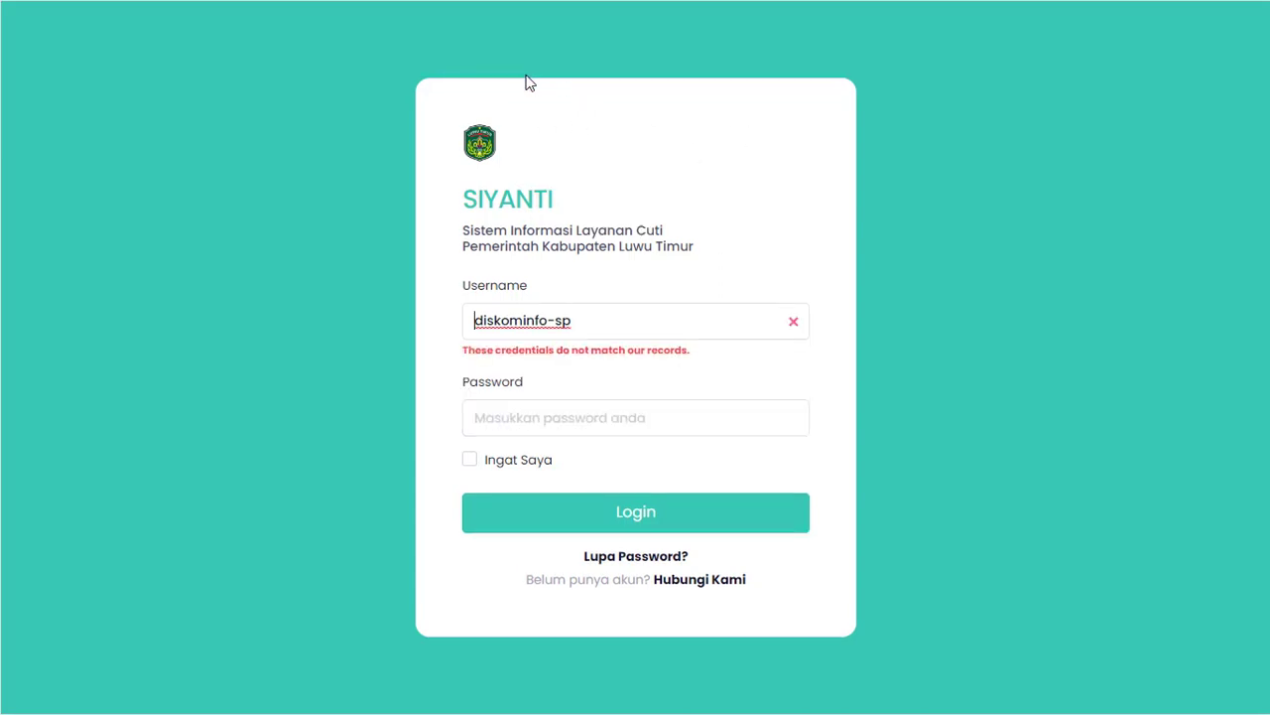
- Log in with the username diskominfosp and the account password, and decline saving the password in the browser
click(638, 322)
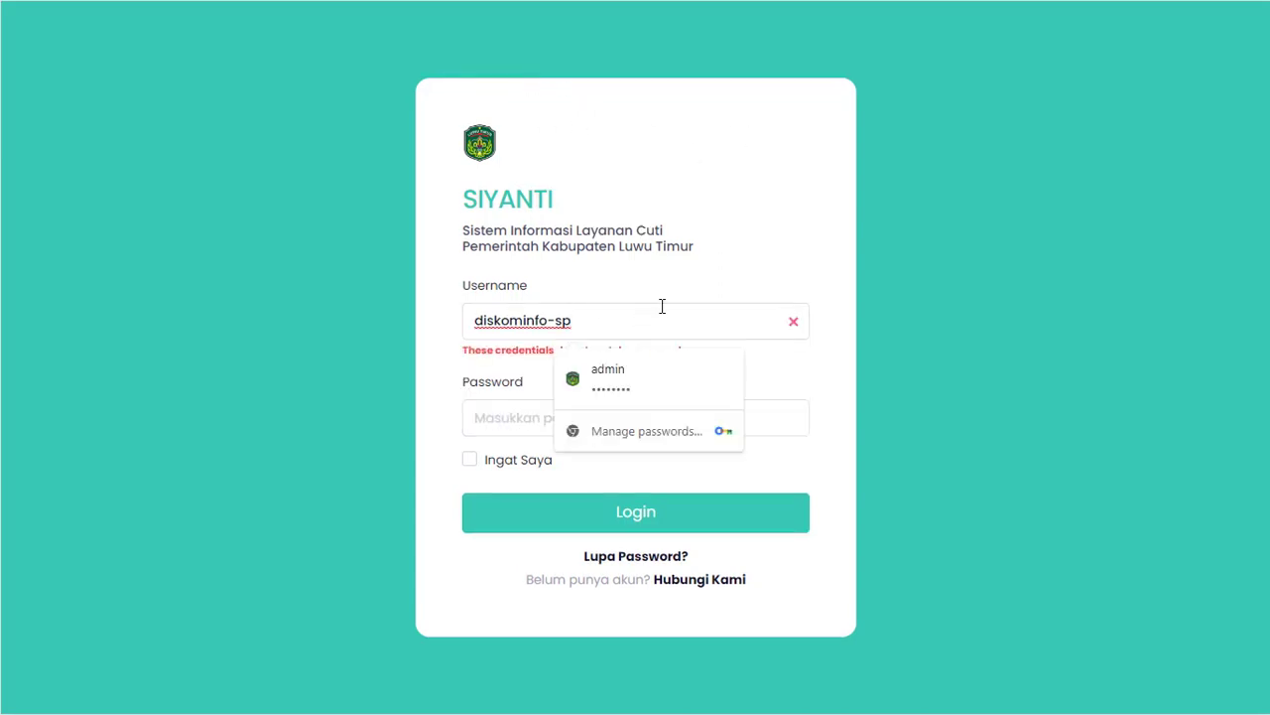
key(ctrl+a)
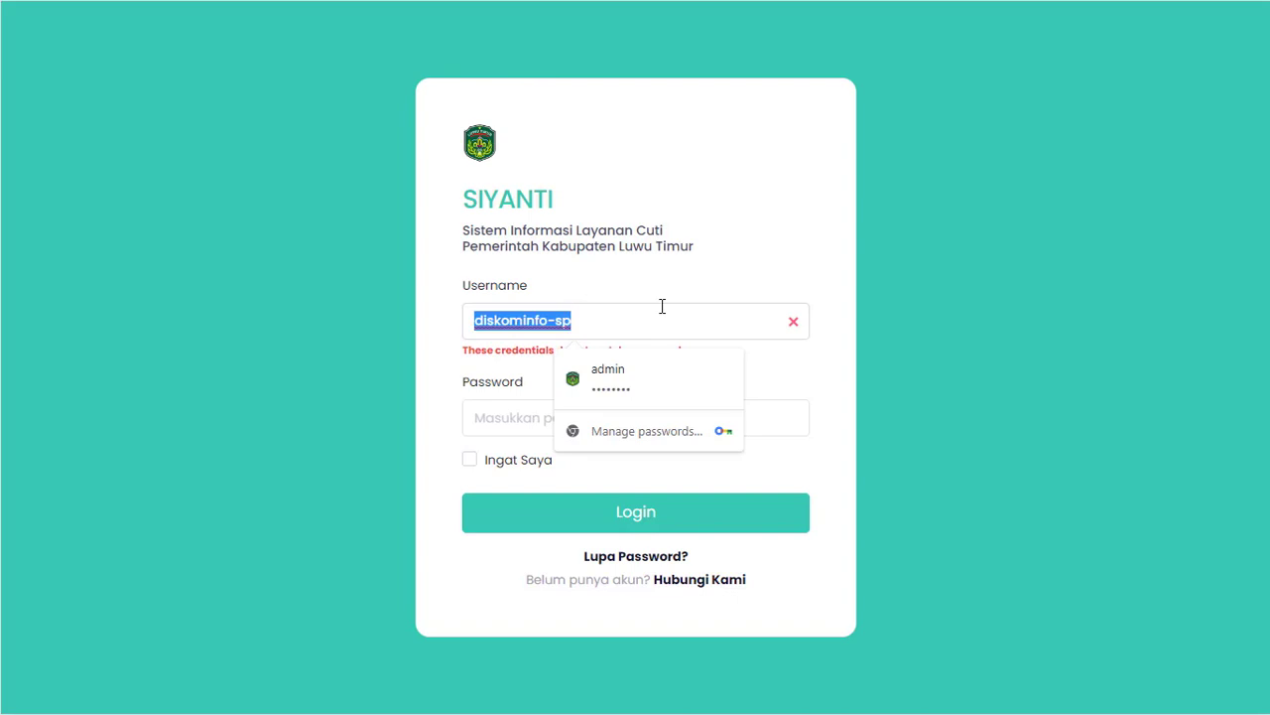
text(diskominfosp)
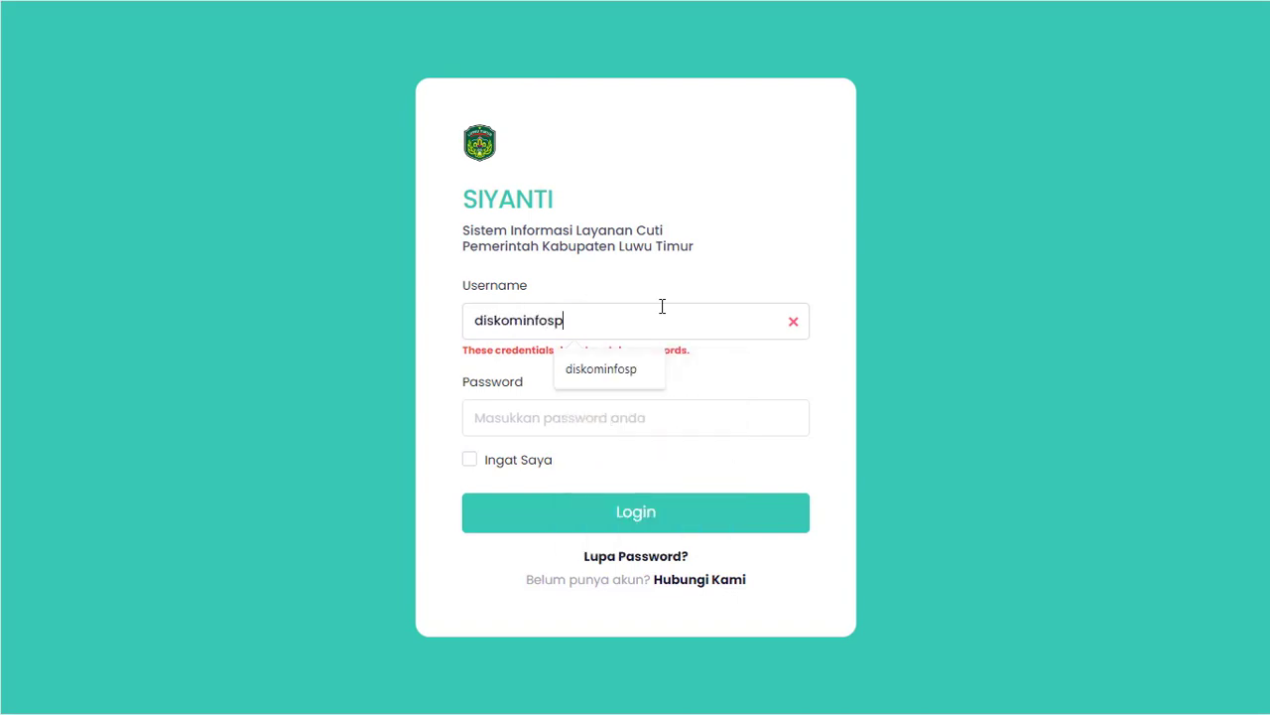
key(Tab)
text(********)
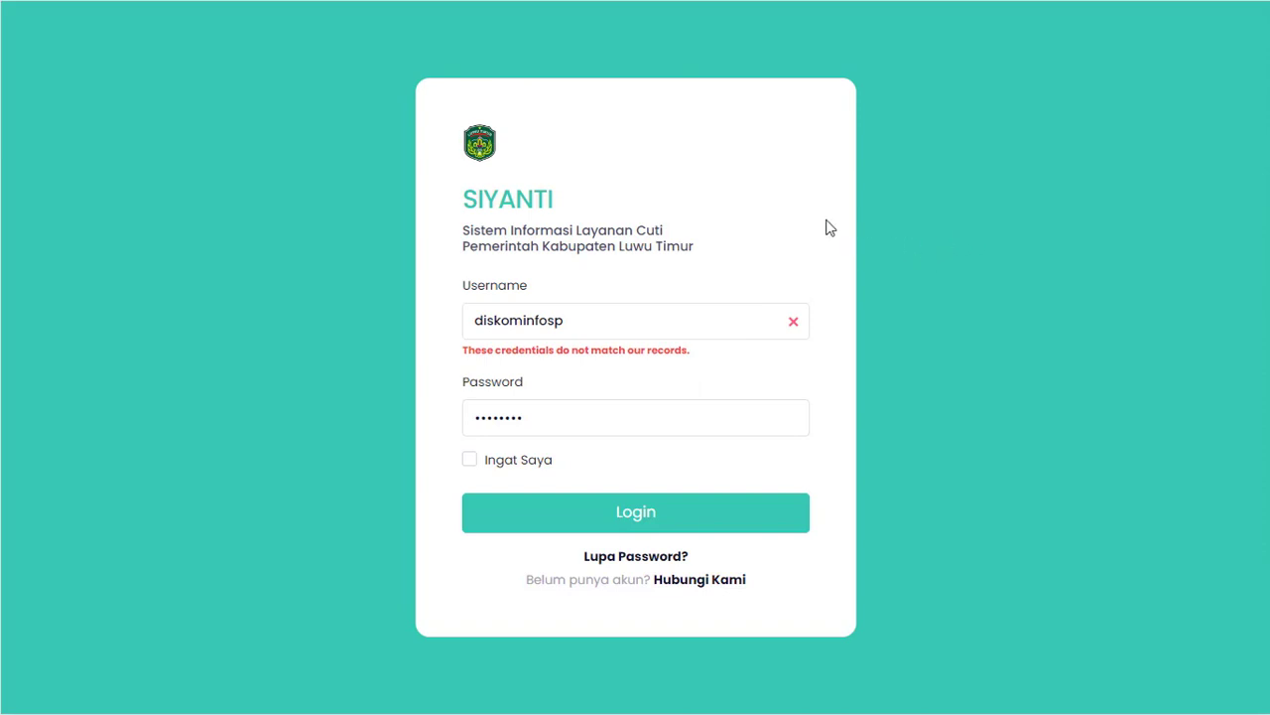
key(Return)
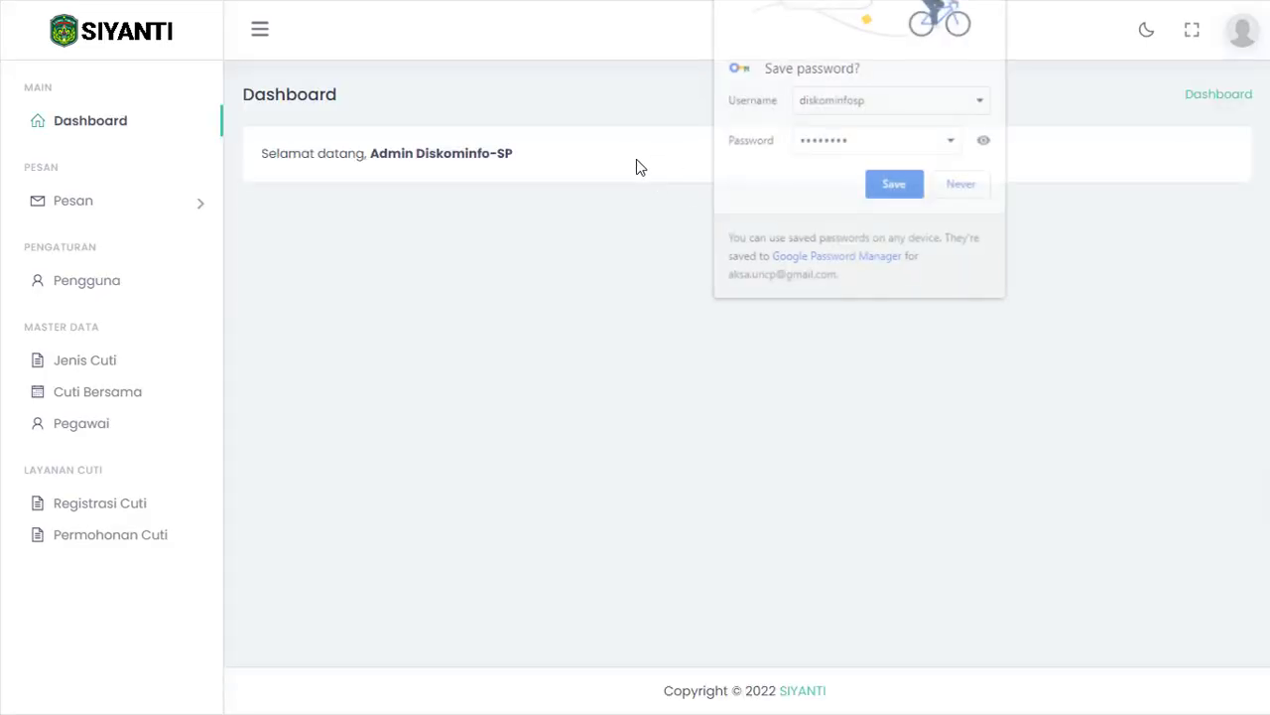
click(975, 189)
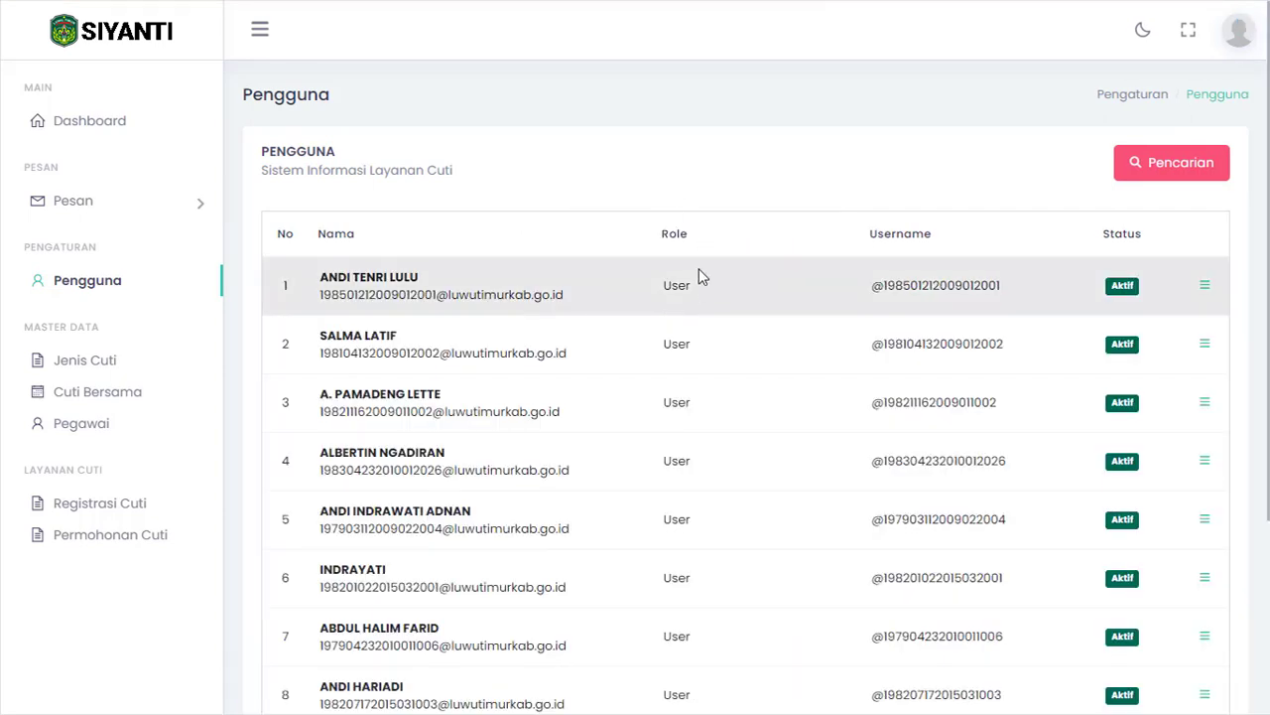
- Look through the Pengguna list, check the actions offered for the first user, and go to the following page of records
scroll(609, 234, down, 3)
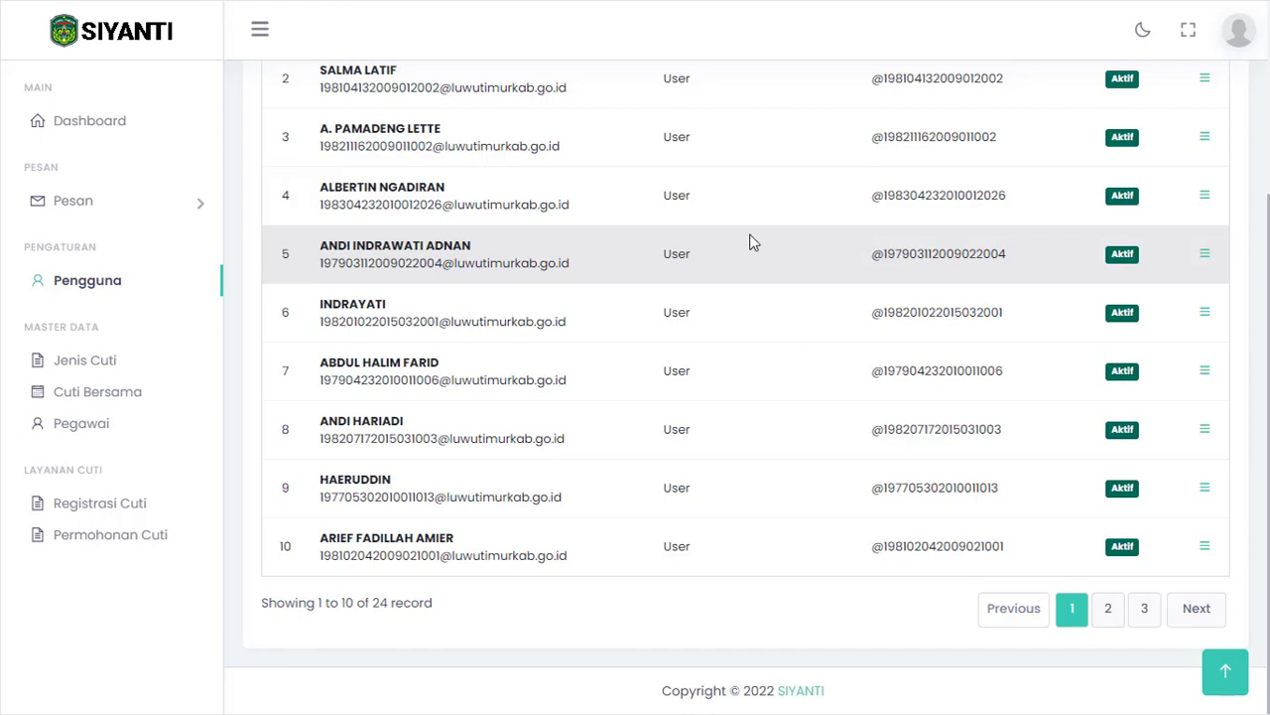
scroll(717, 194, up, 2)
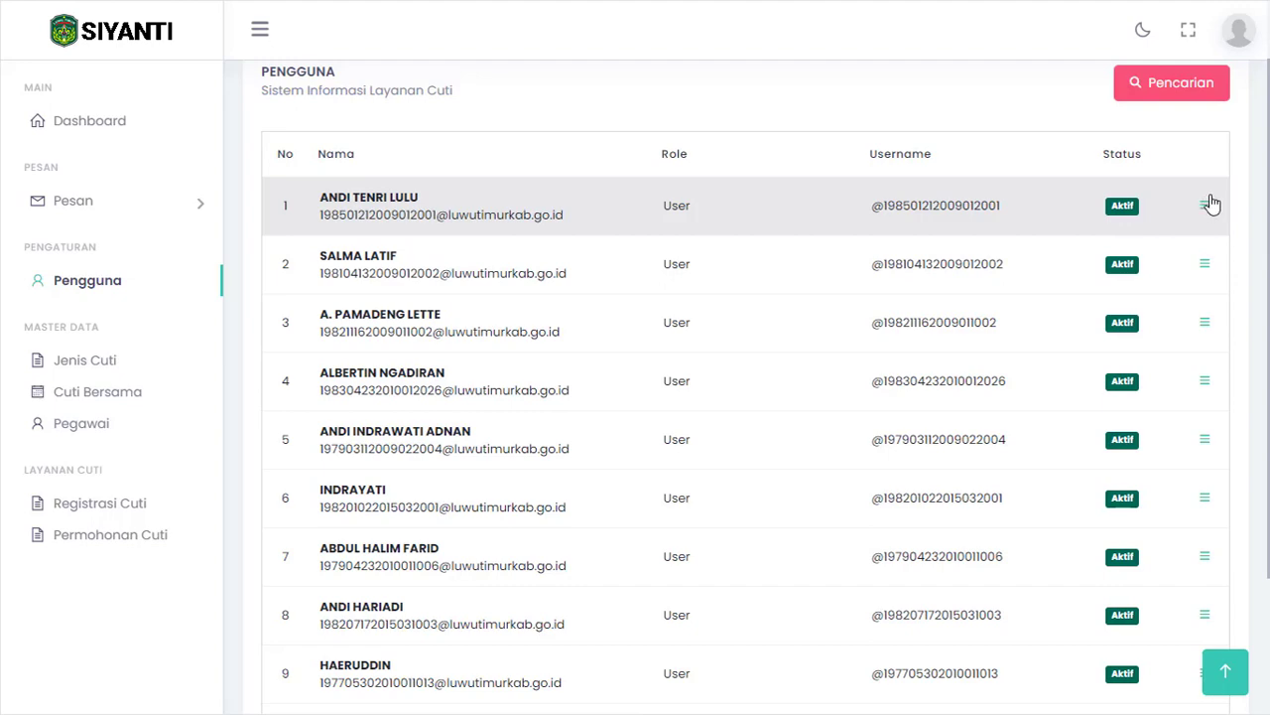
scroll(1066, 133, up, 1)
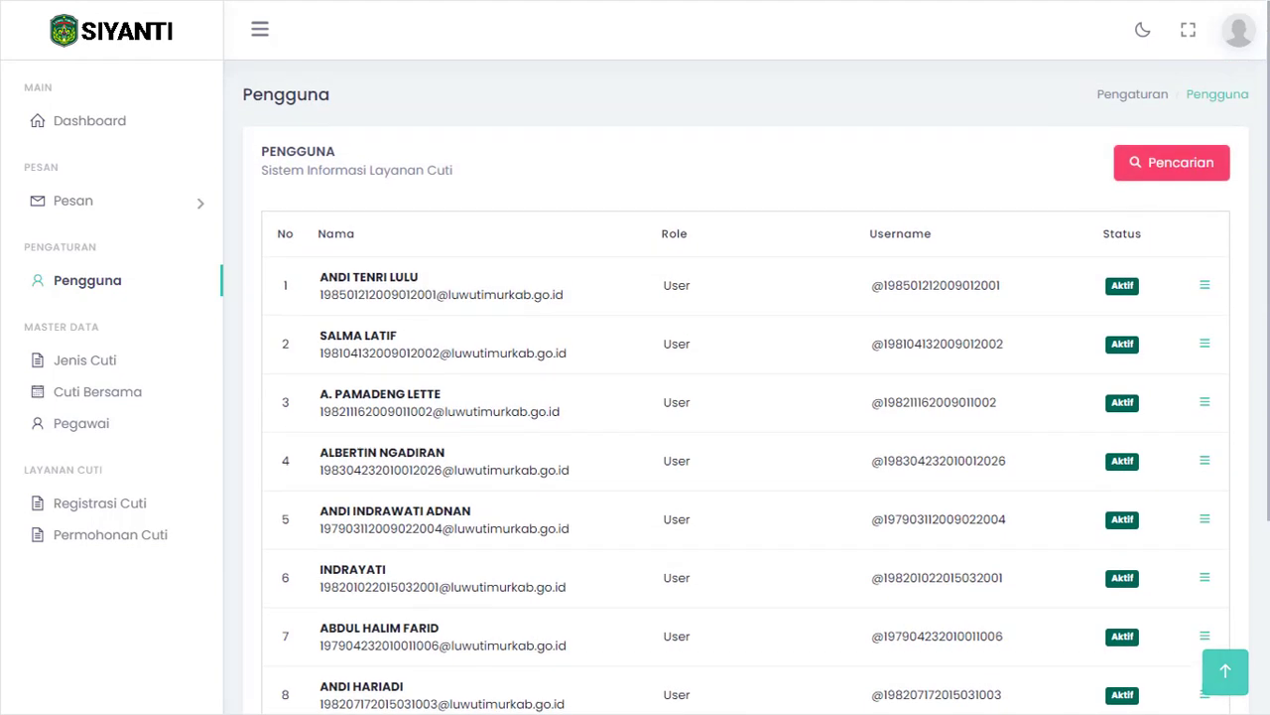
click(1216, 284)
click(1047, 205)
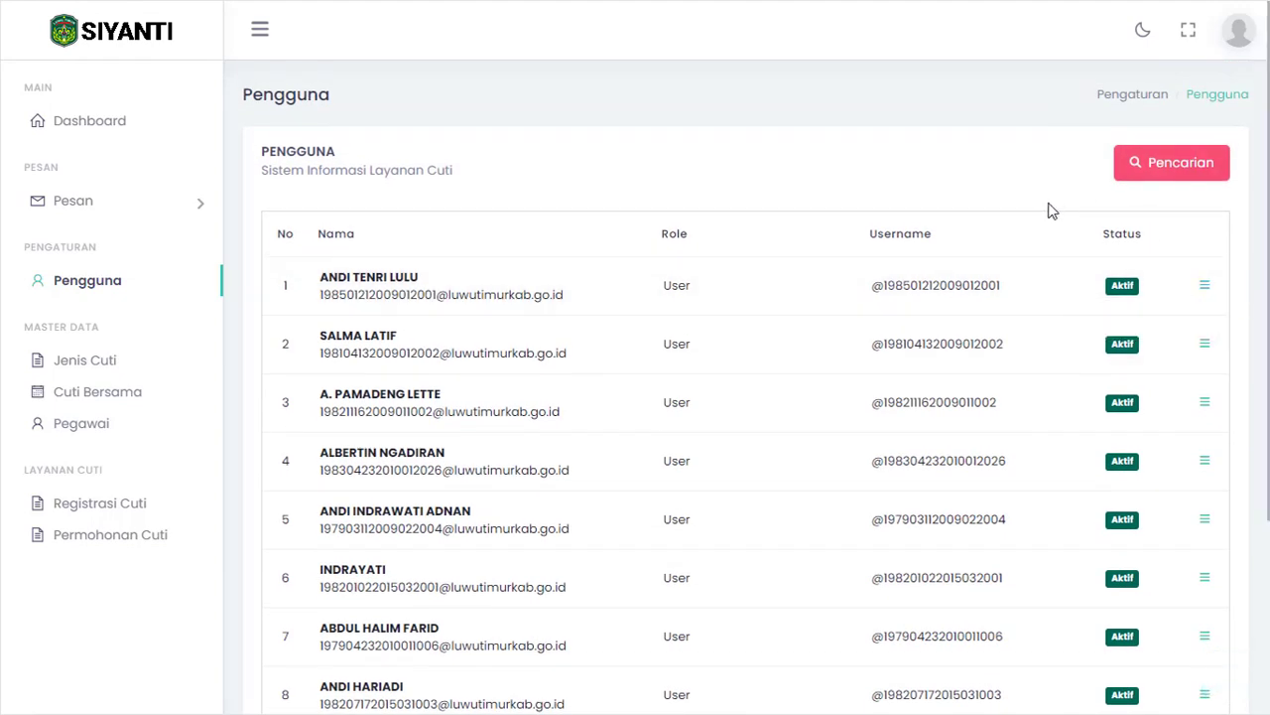
scroll(1052, 211, down, 3)
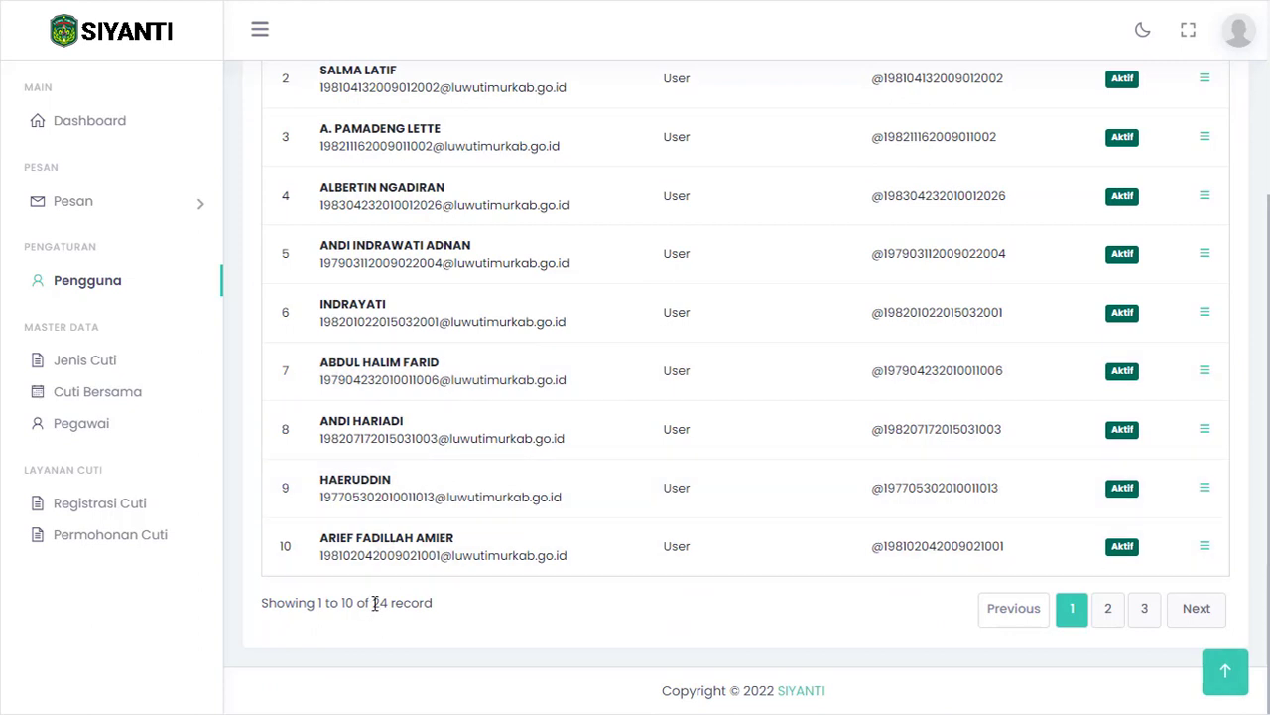
click(1198, 623)
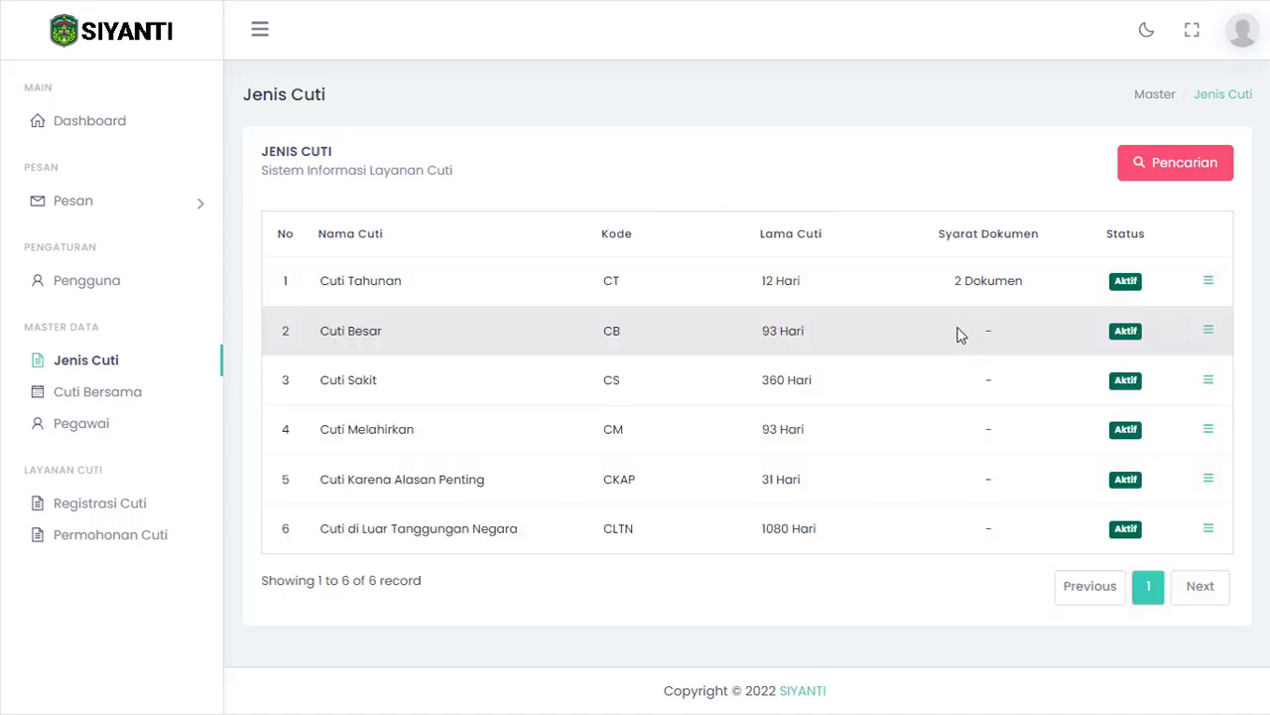
- Check which actions are offered for the Cuti Tahunan leave type, without choosing one
click(1215, 279)
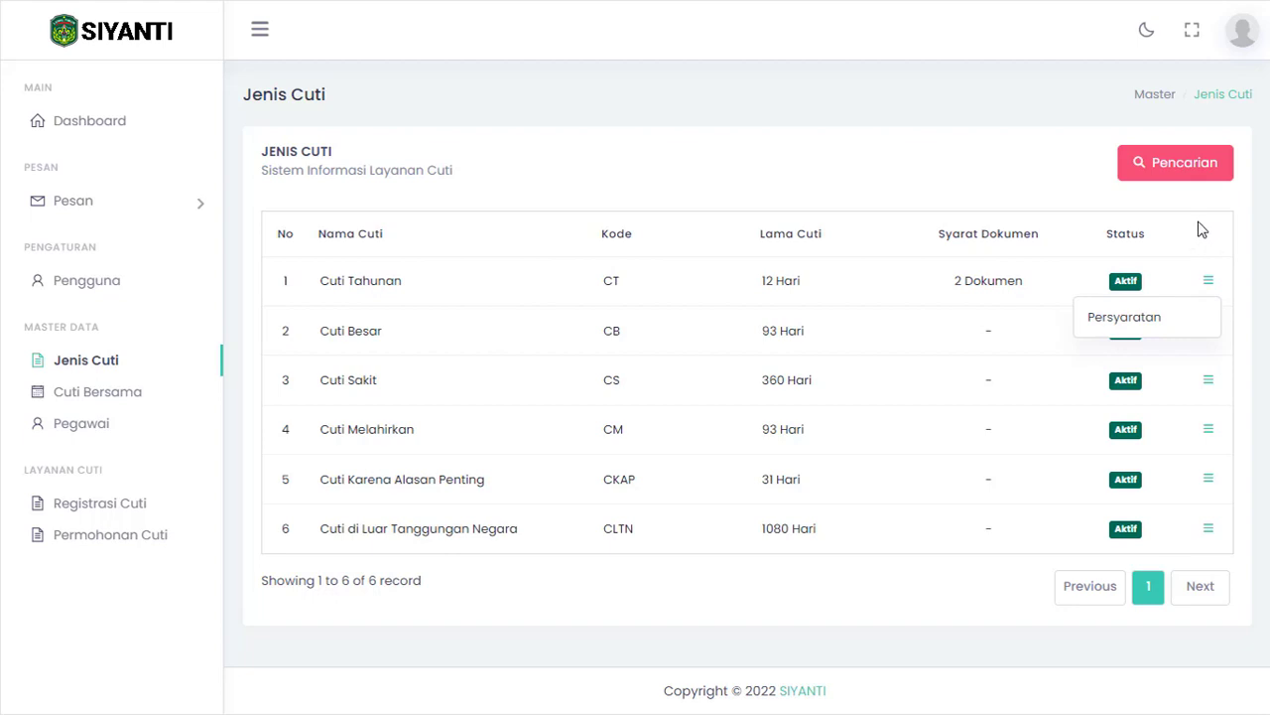
click(1200, 229)
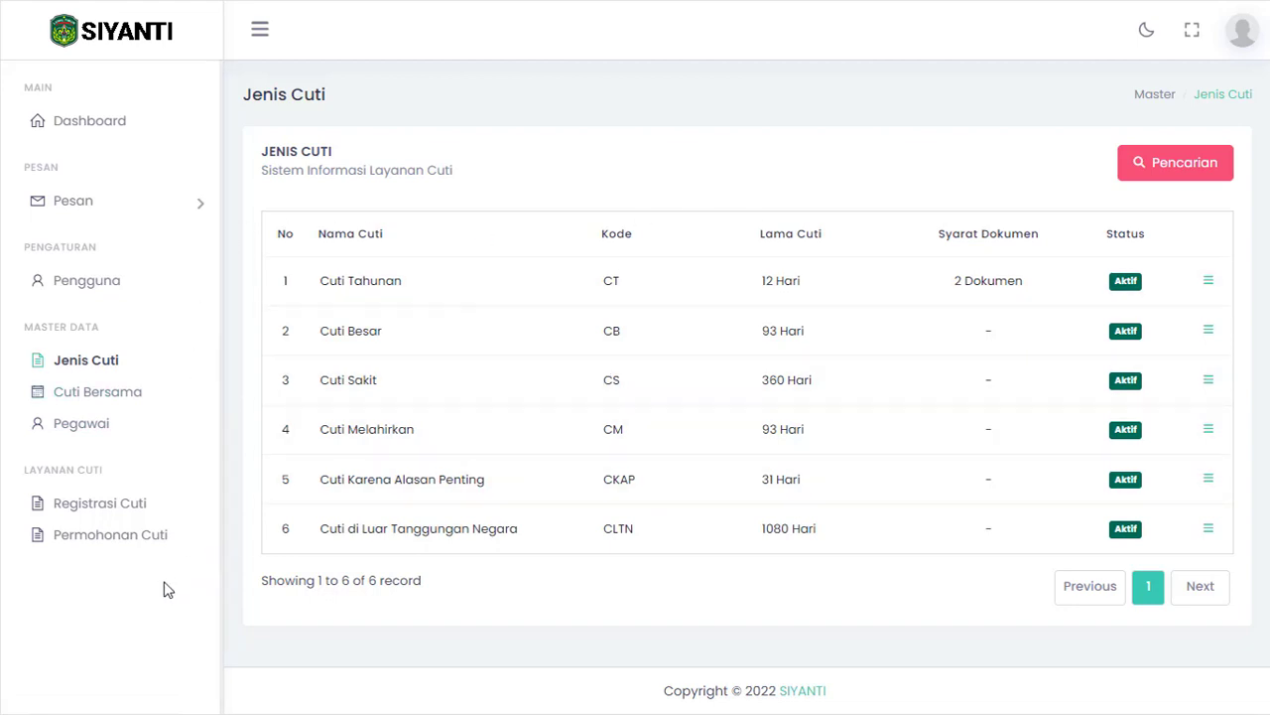
- Open the Registrasi Cuti form and fill in the NIP by searching for the employee's name and selecting the matching employee
click(111, 510)
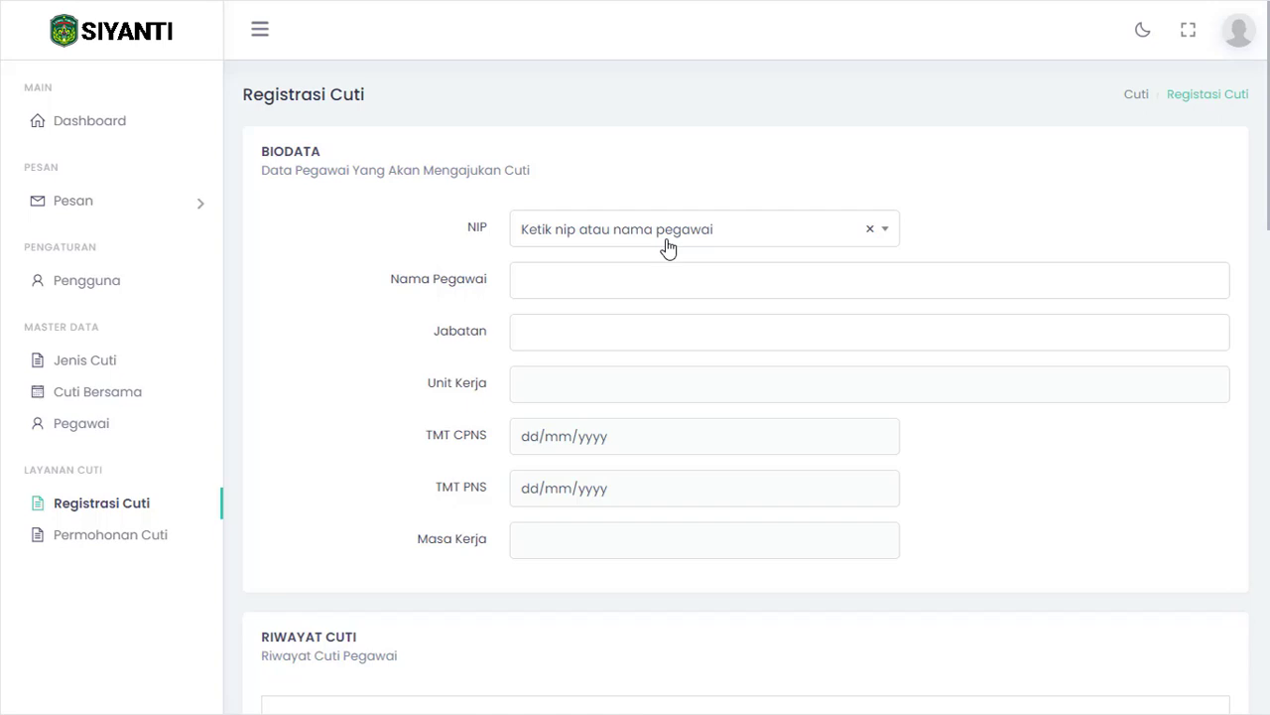
click(772, 230)
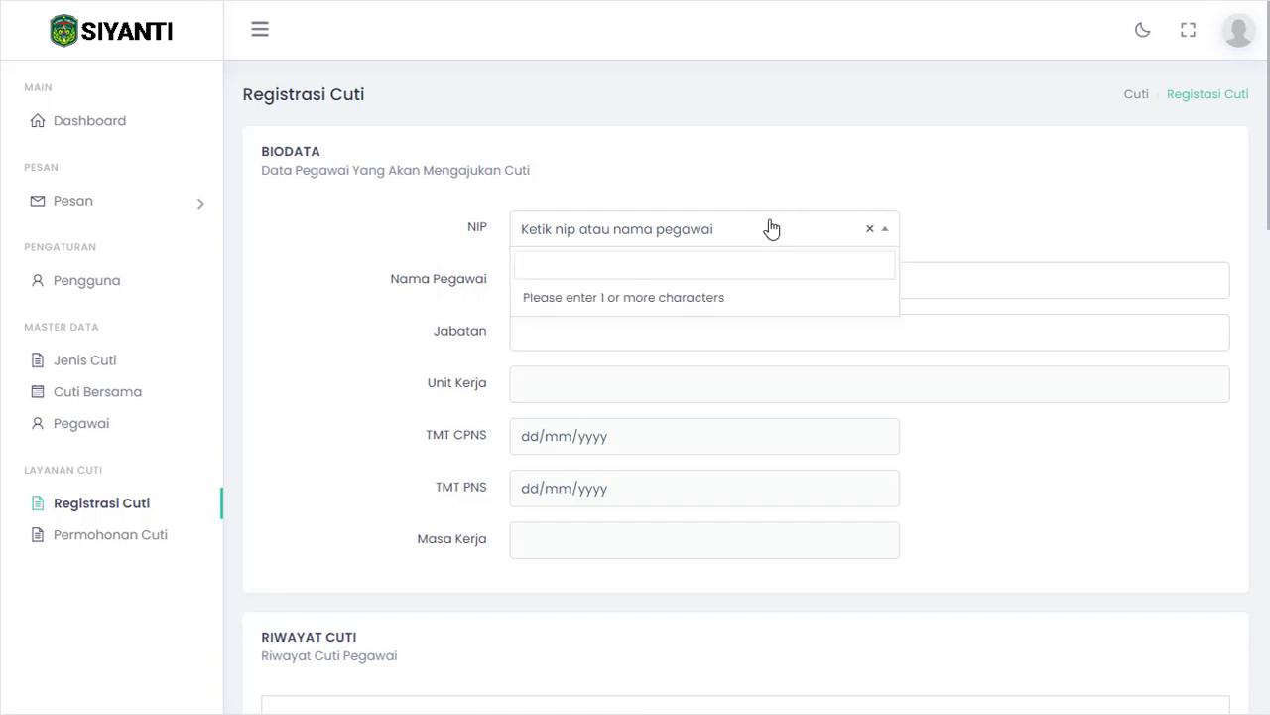
text(b)
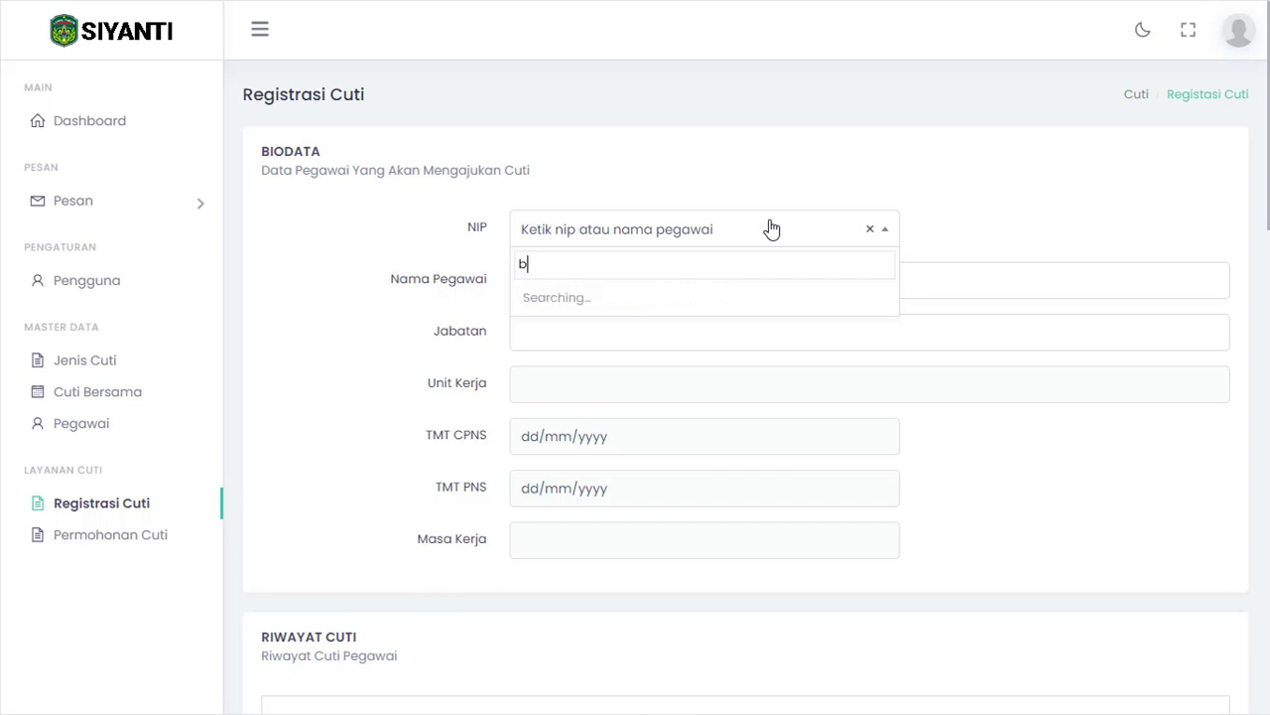
text(udaya)
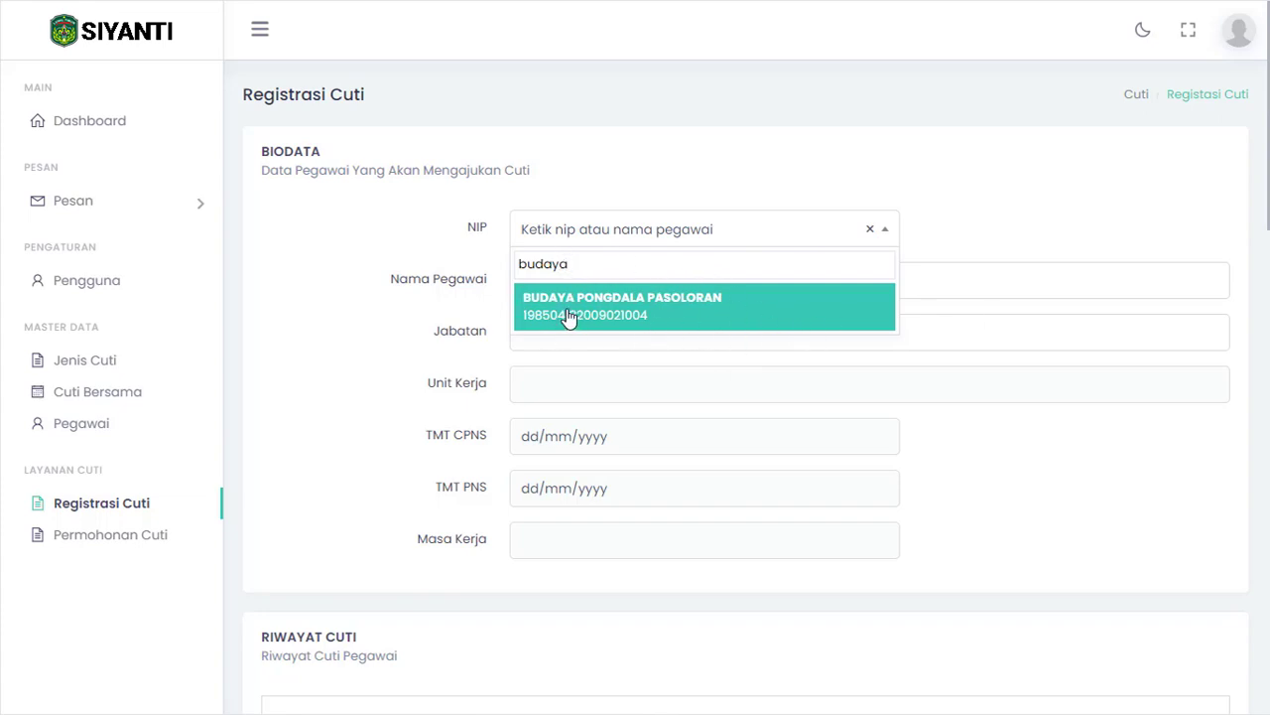
click(659, 328)
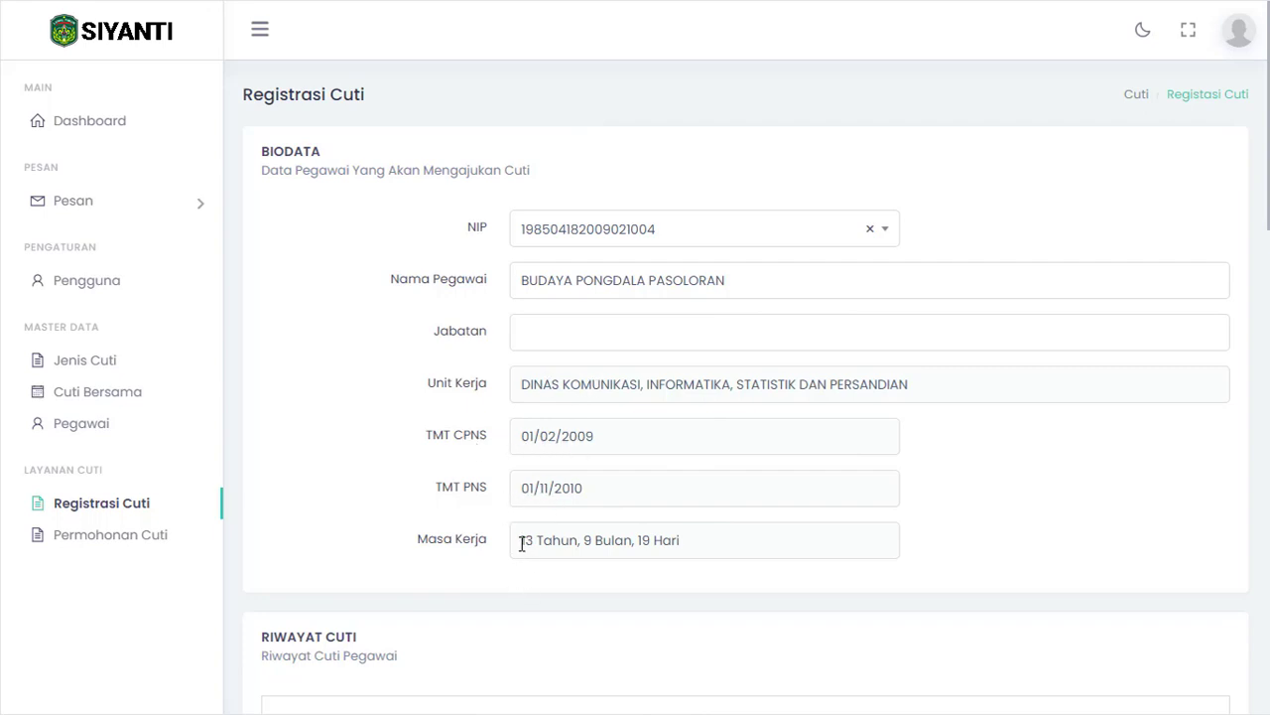
- Highlight the Masa Kerja value in the employee's biodata to examine it, and clear the highlight
drag(520, 541, 794, 549)
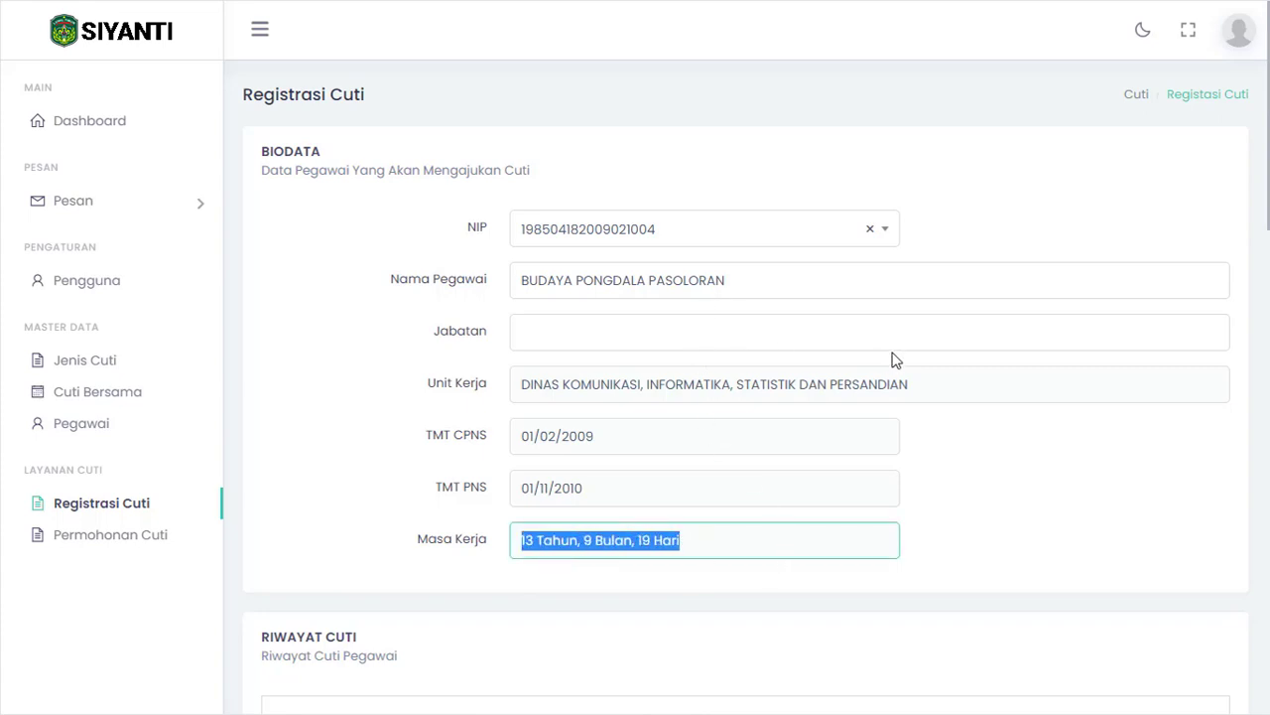
click(866, 280)
click(1055, 169)
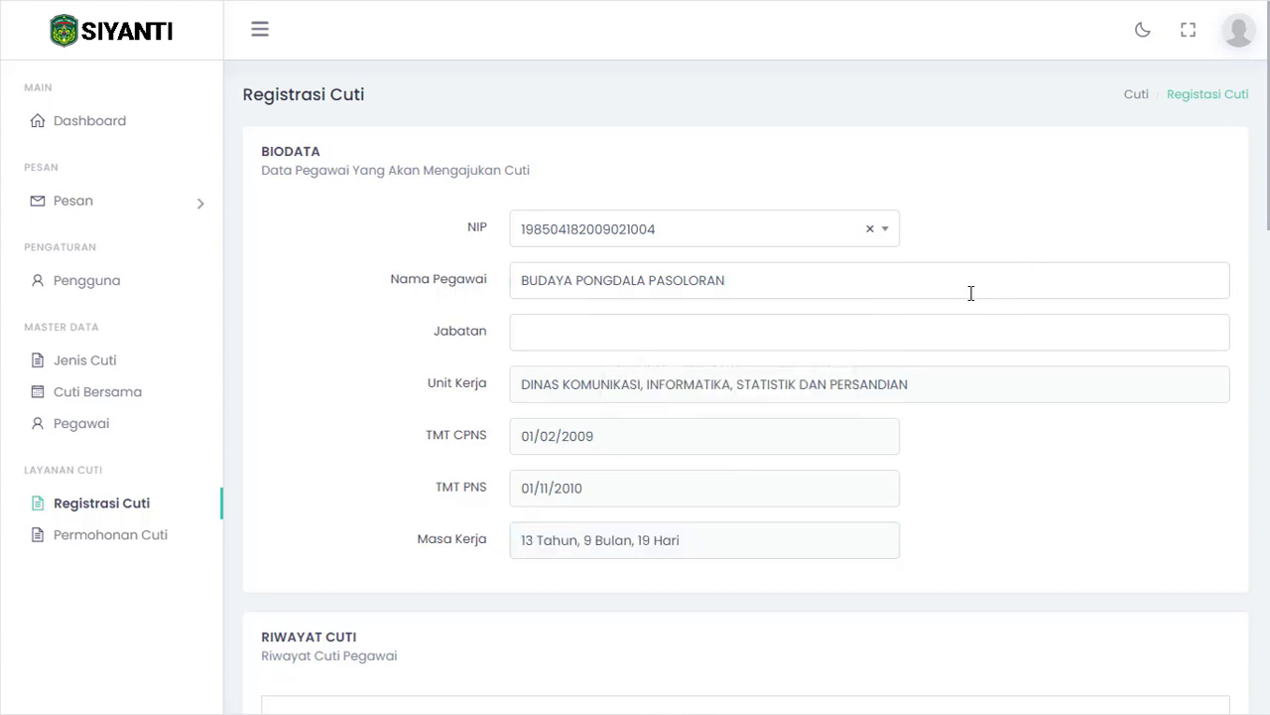
- Set the employee's Jabatan to Fungsional Pranata Komputer
click(912, 347)
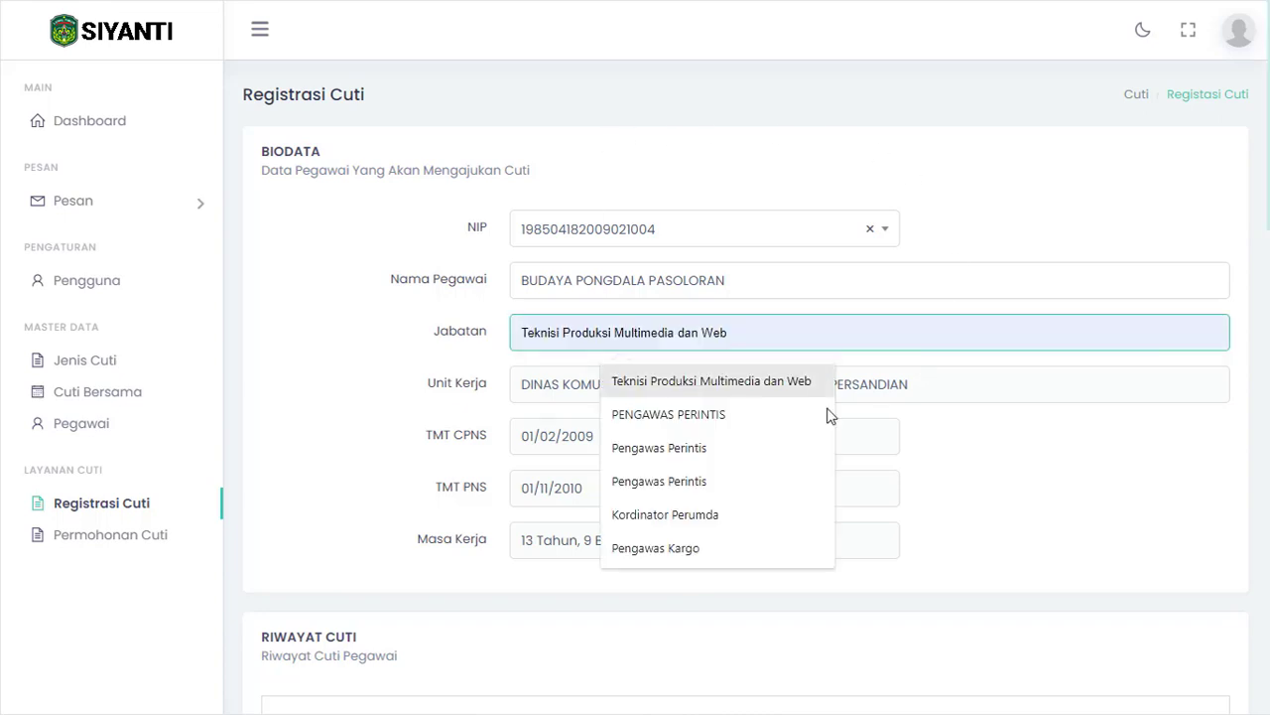
click(1049, 243)
click(521, 332)
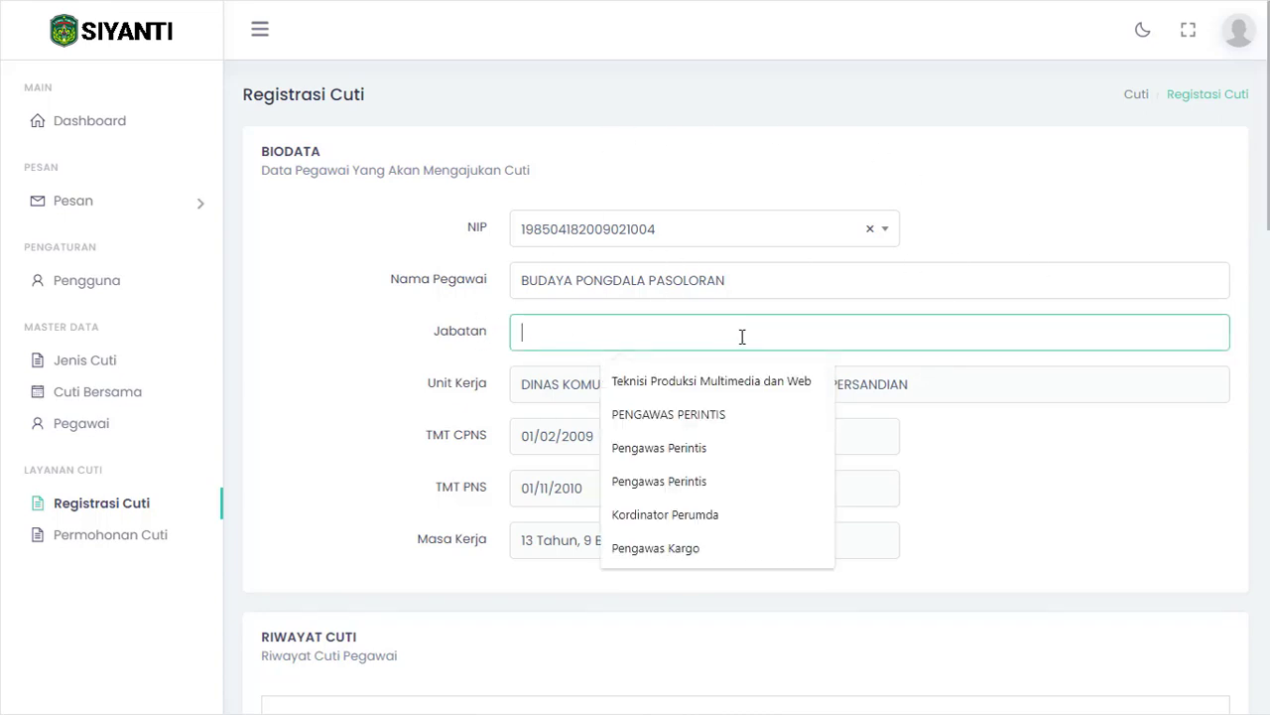
text(Fu)
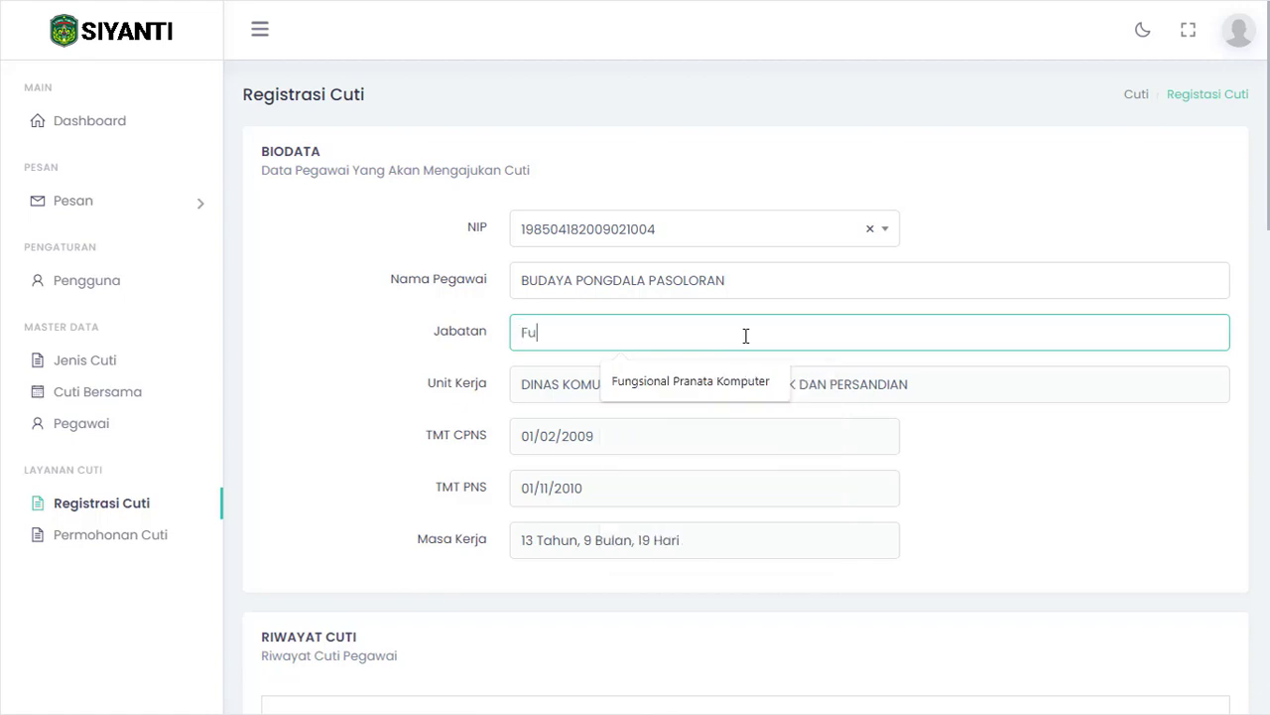
text(ngsional Pran)
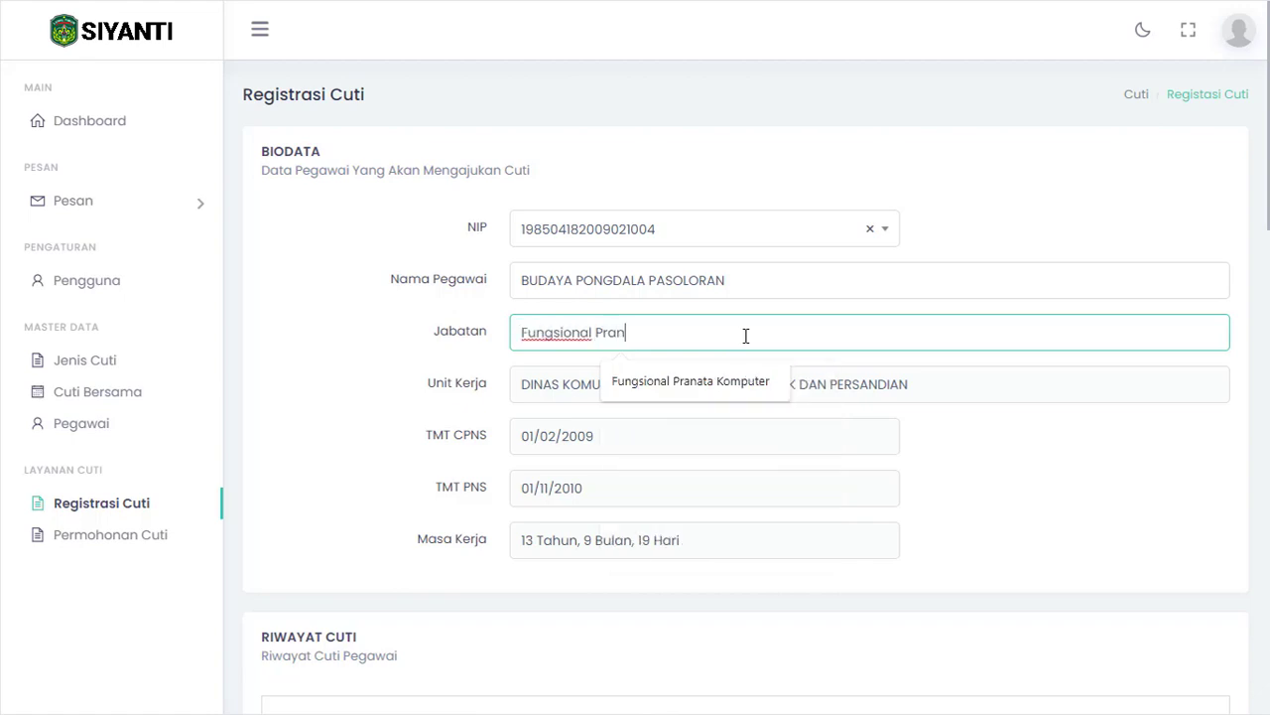
text(ata Komputer)
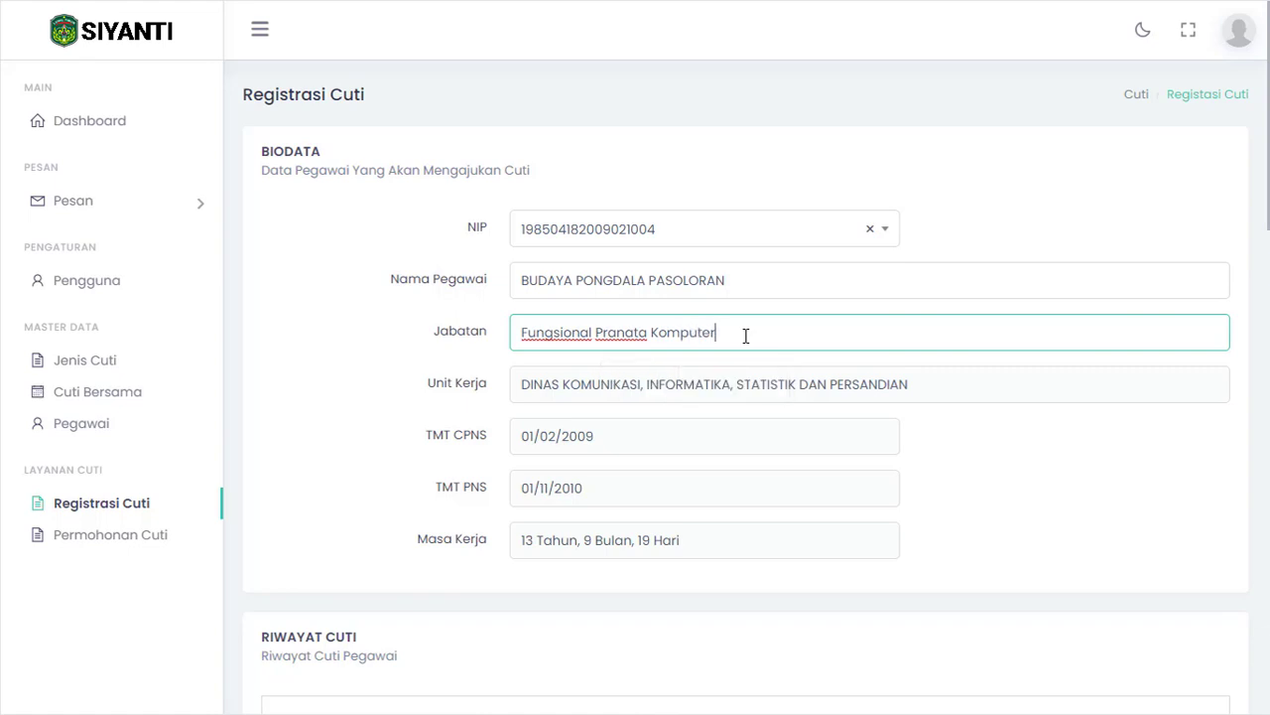
click(821, 146)
- Review the employee's Riwayat Cuti table and the completed biodata on the leave registration form
scroll(681, 133, down, 5)
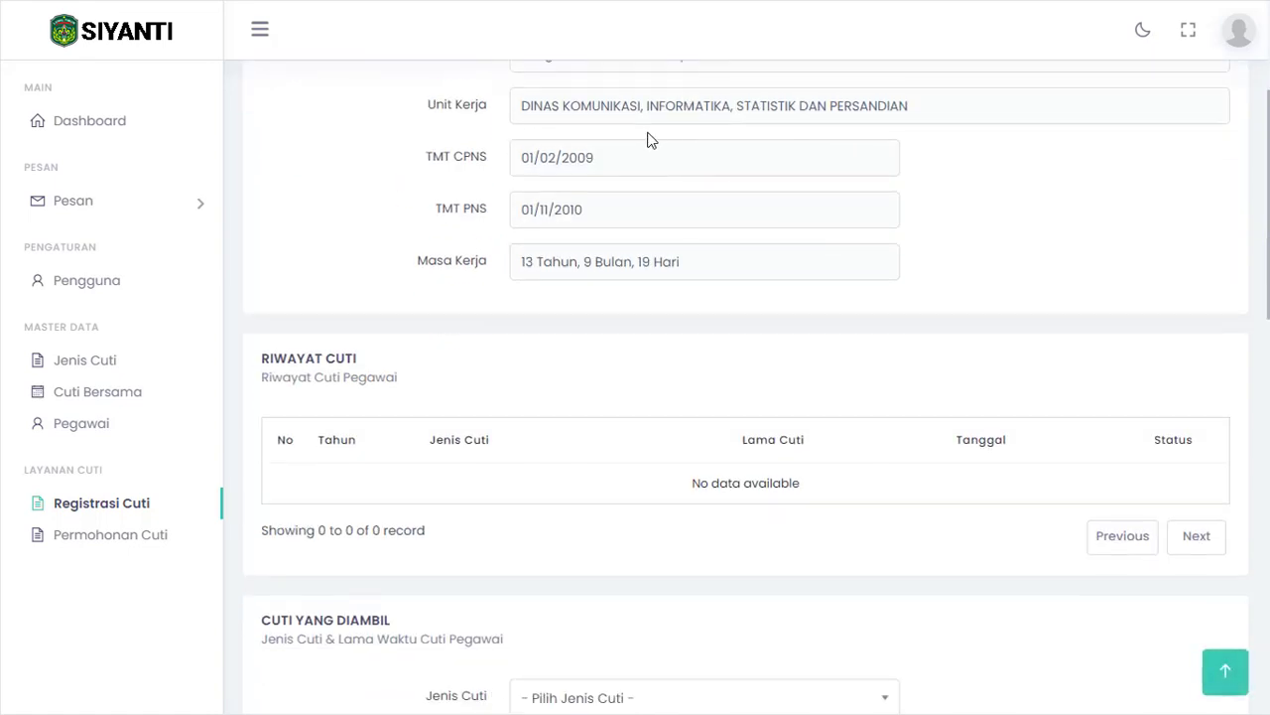
scroll(785, 133, up, 1)
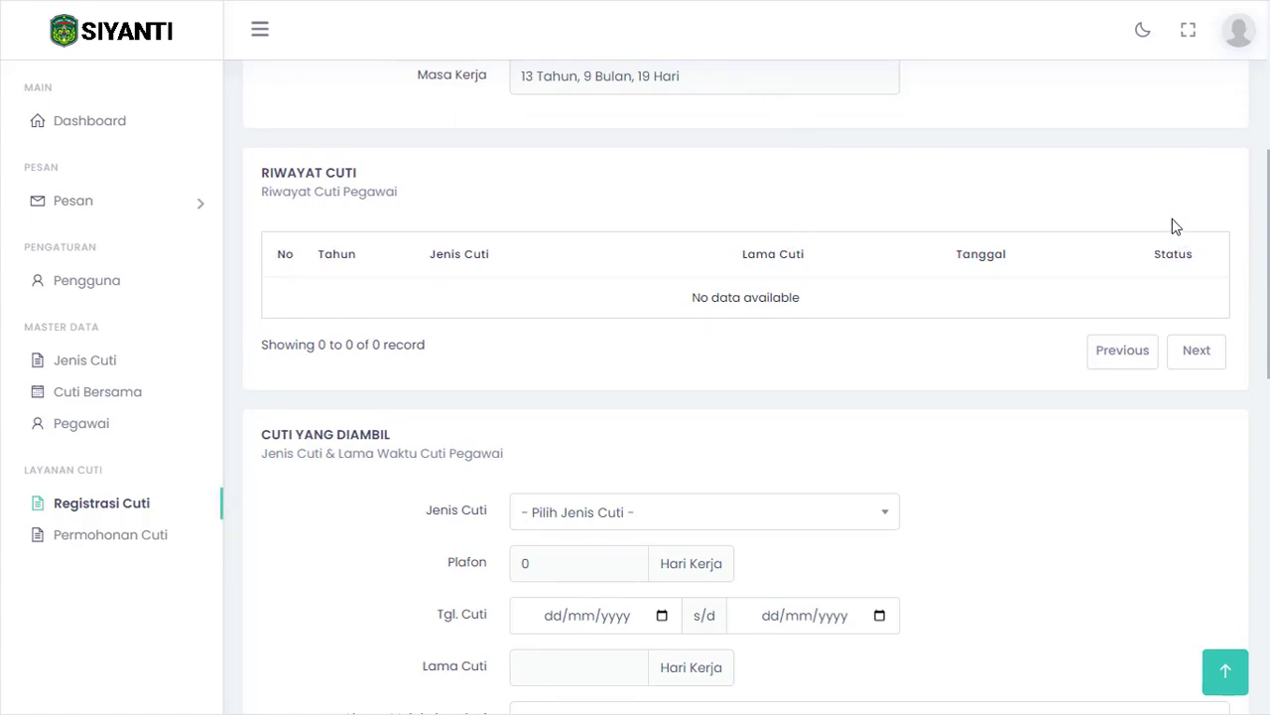
scroll(794, 179, up, 5)
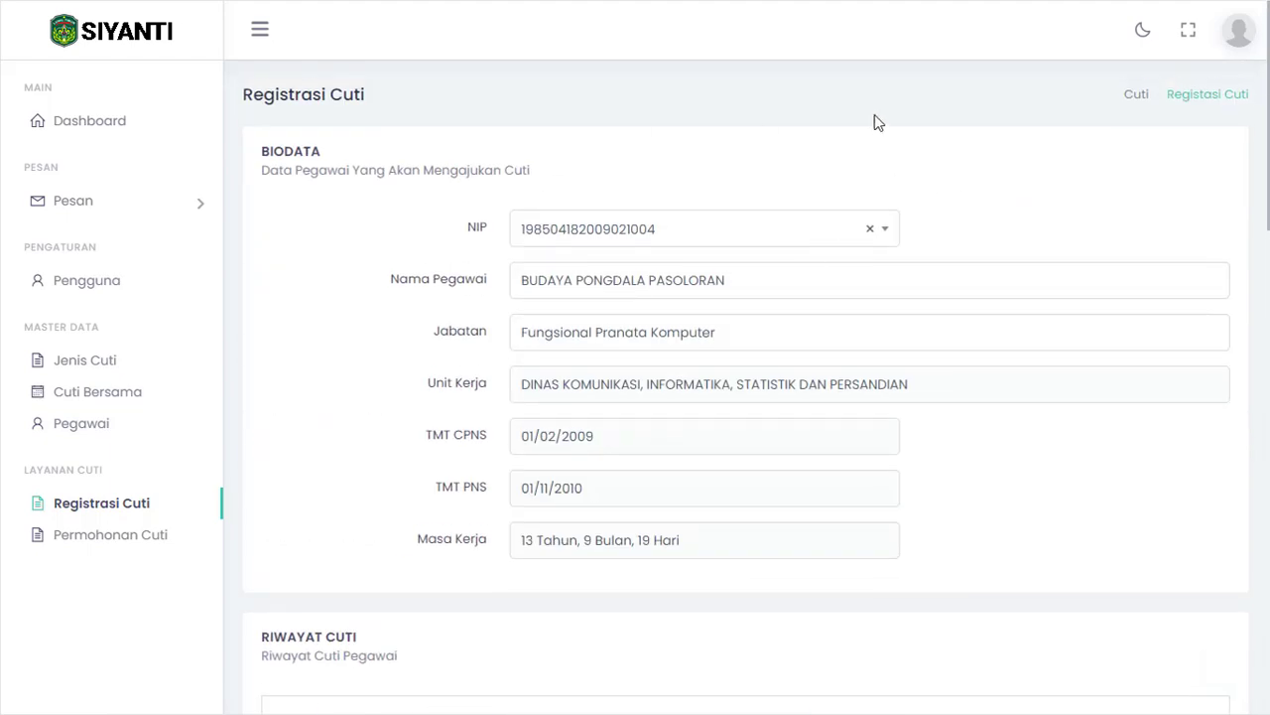
scroll(699, 151, down, 3)
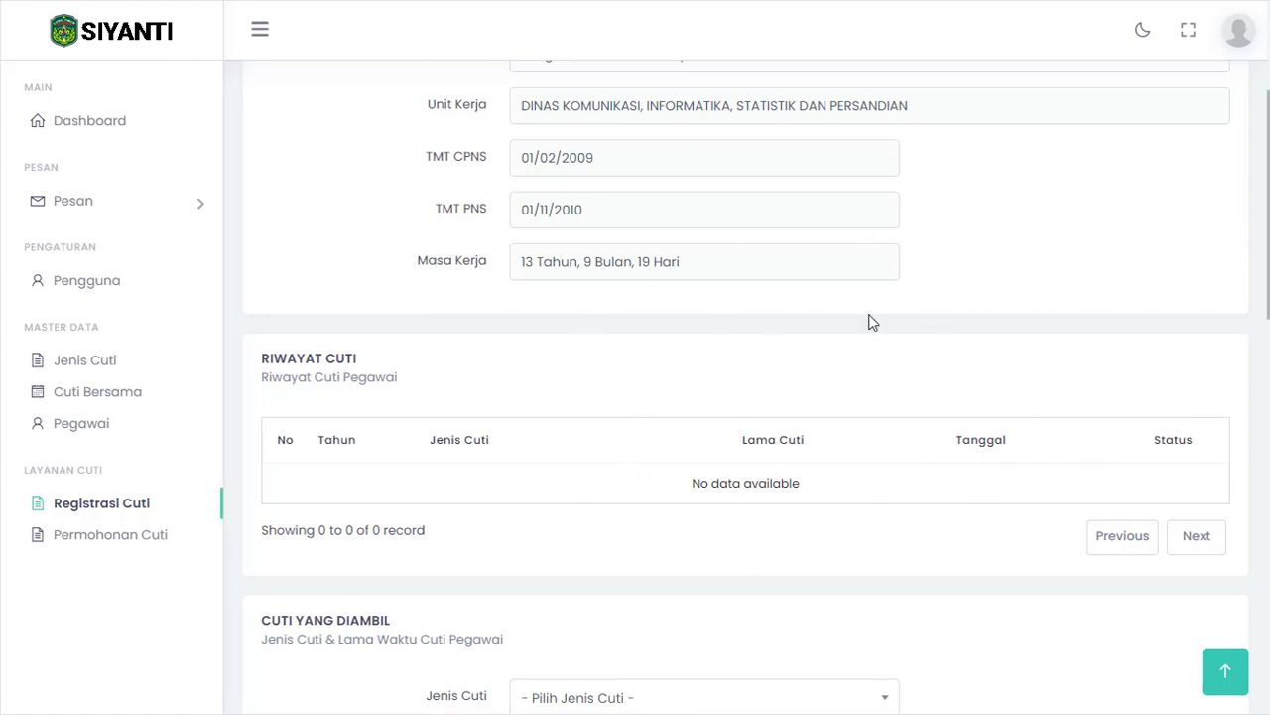
- Set Jenis Cuti to Cuti Tahunan in the Cuti Yang Diambil section and examine the Plafon value
scroll(754, 299, down, 3)
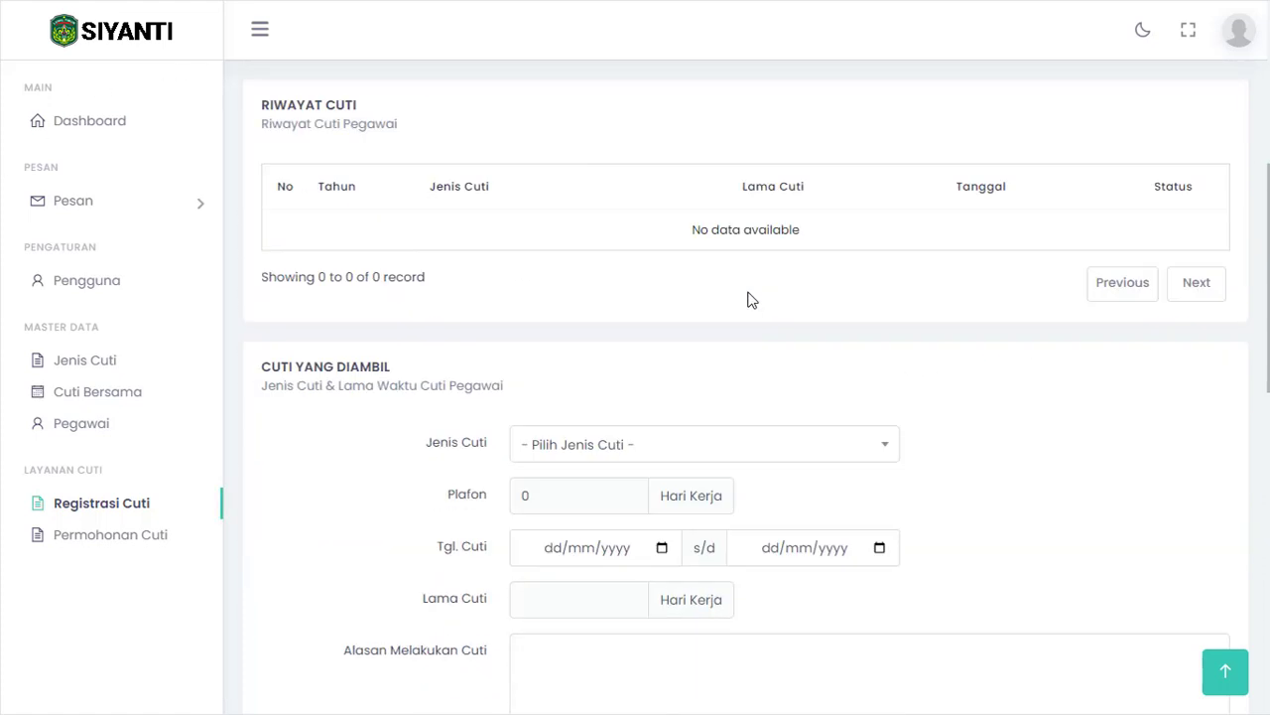
scroll(695, 292, down, 2)
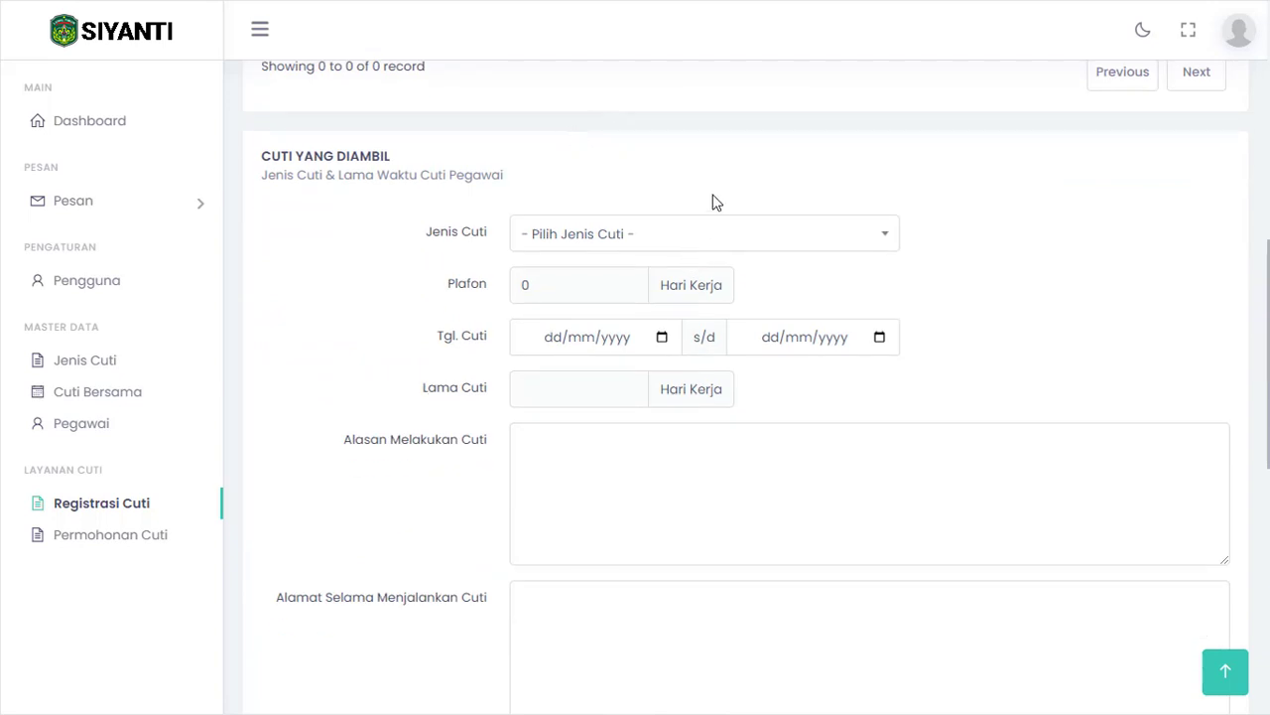
click(658, 248)
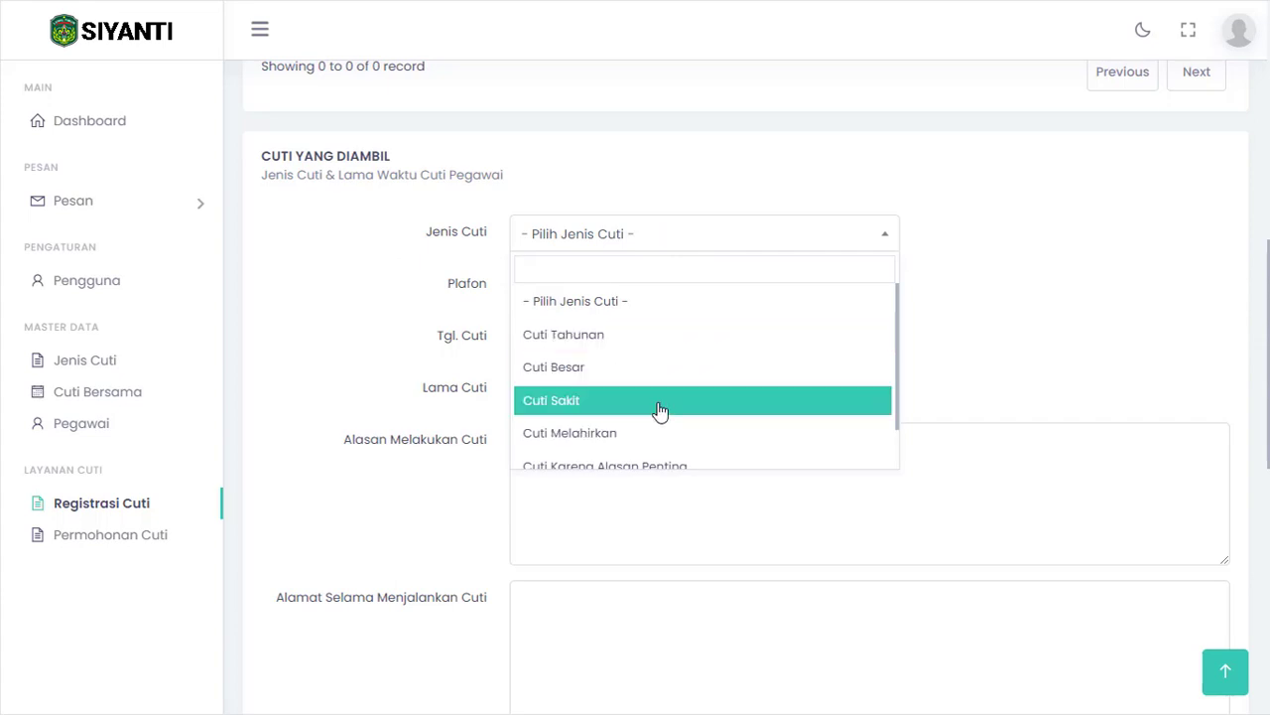
click(621, 339)
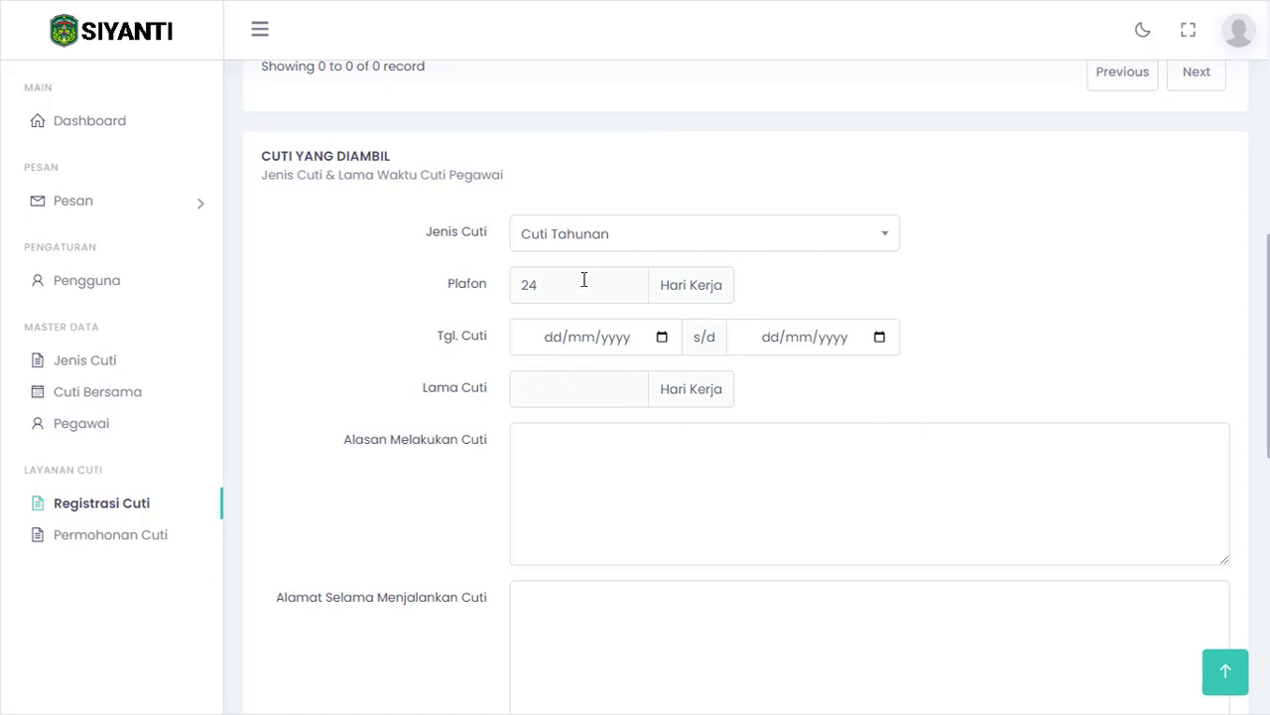
drag(555, 294, 506, 299)
click(568, 296)
click(470, 298)
- Set the Tgl. Cuti period from 05/12/2022 to 09/12/2022 and check the selected range in the calendar
click(604, 339)
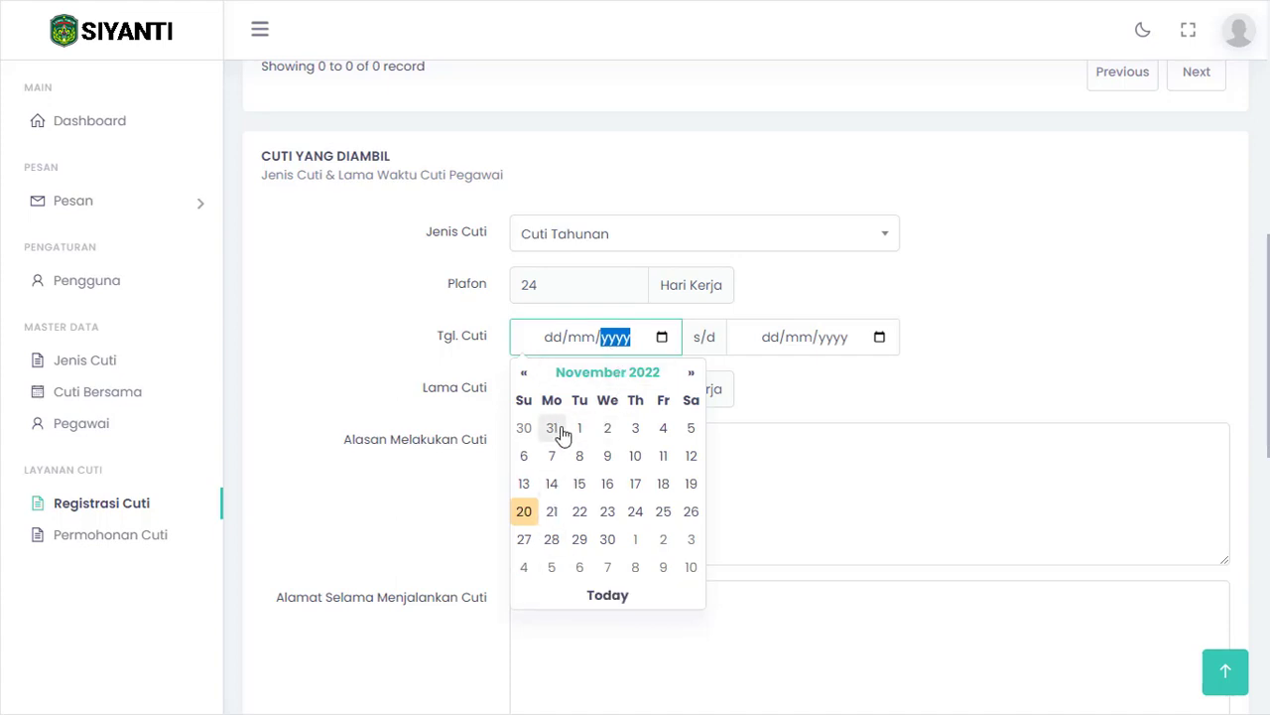
click(552, 567)
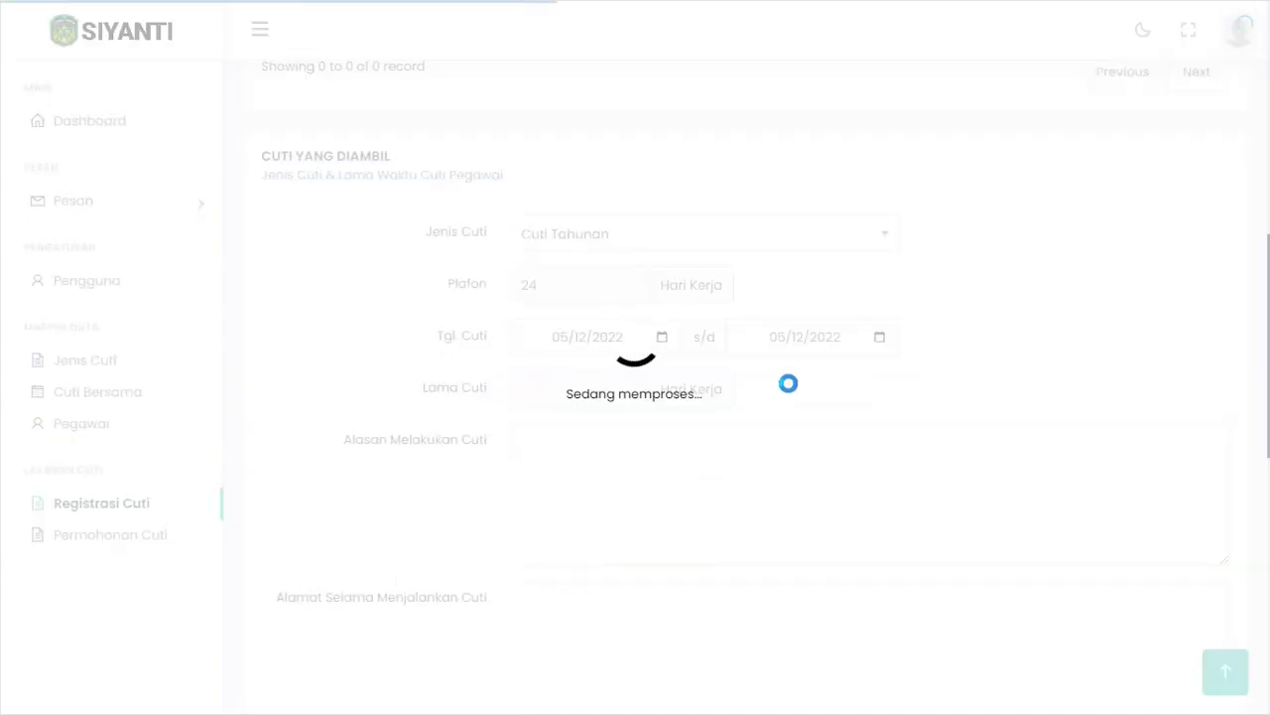
click(825, 339)
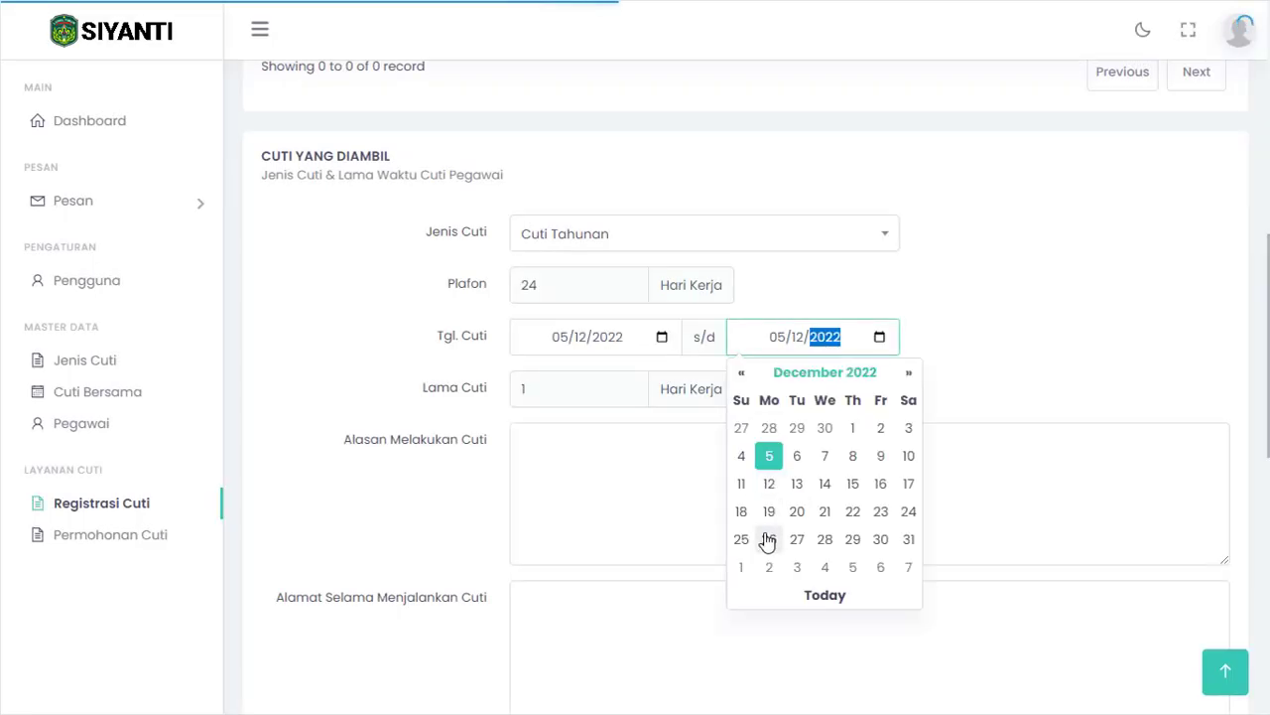
click(881, 456)
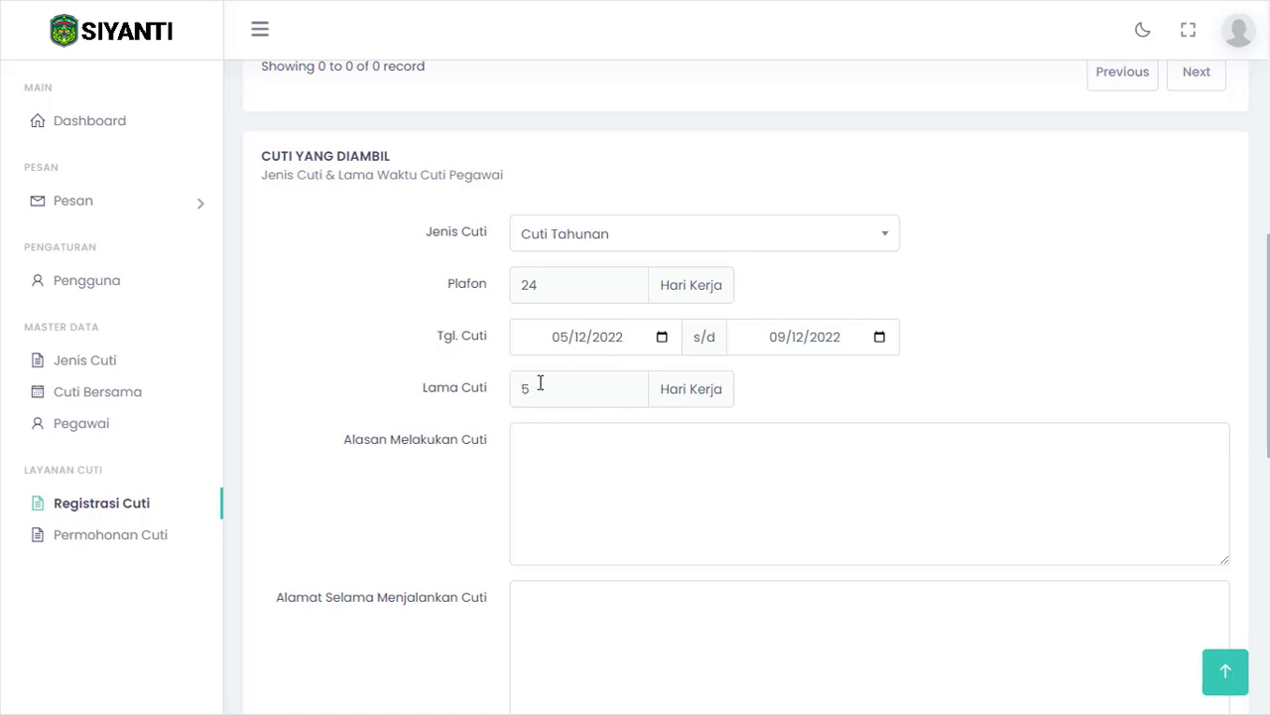
click(617, 347)
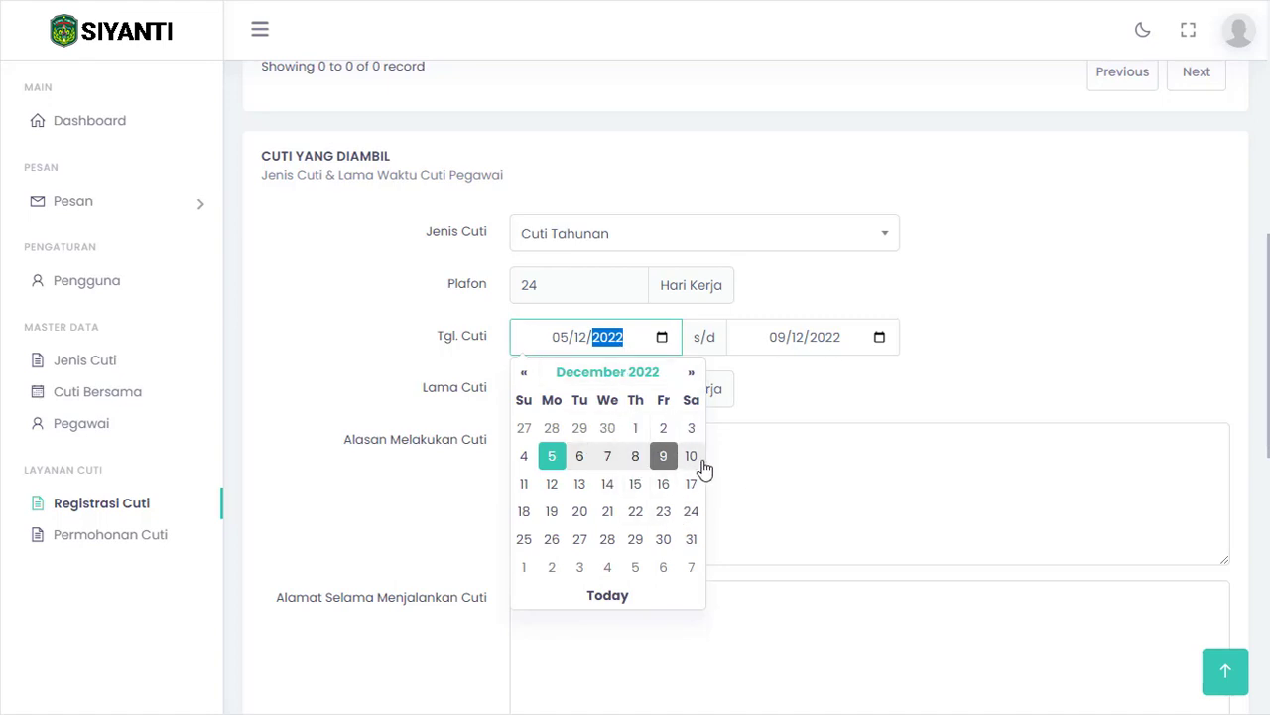
click(861, 393)
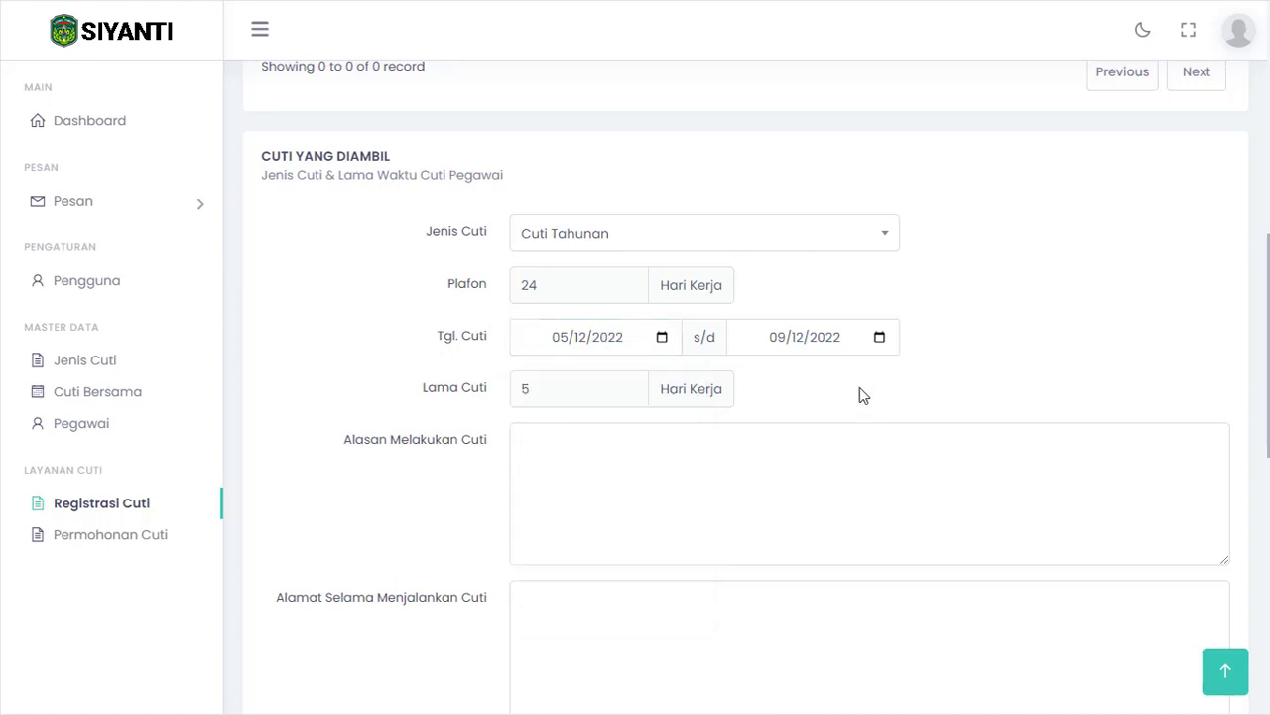
- Enter Istirahat as the Alasan Melakukan Cuti, and fill in the employee's address during leave and phone number
scroll(740, 291, down, 2)
click(720, 263)
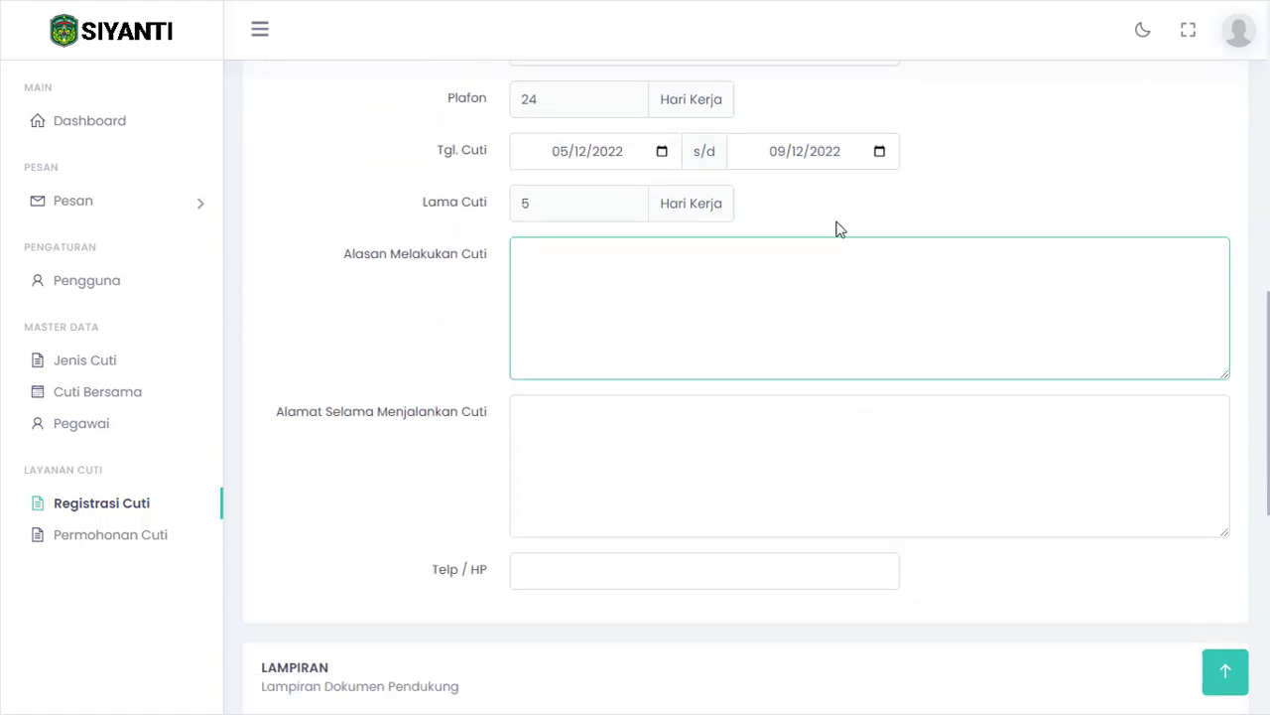
text(Istirahat)
key(Tab)
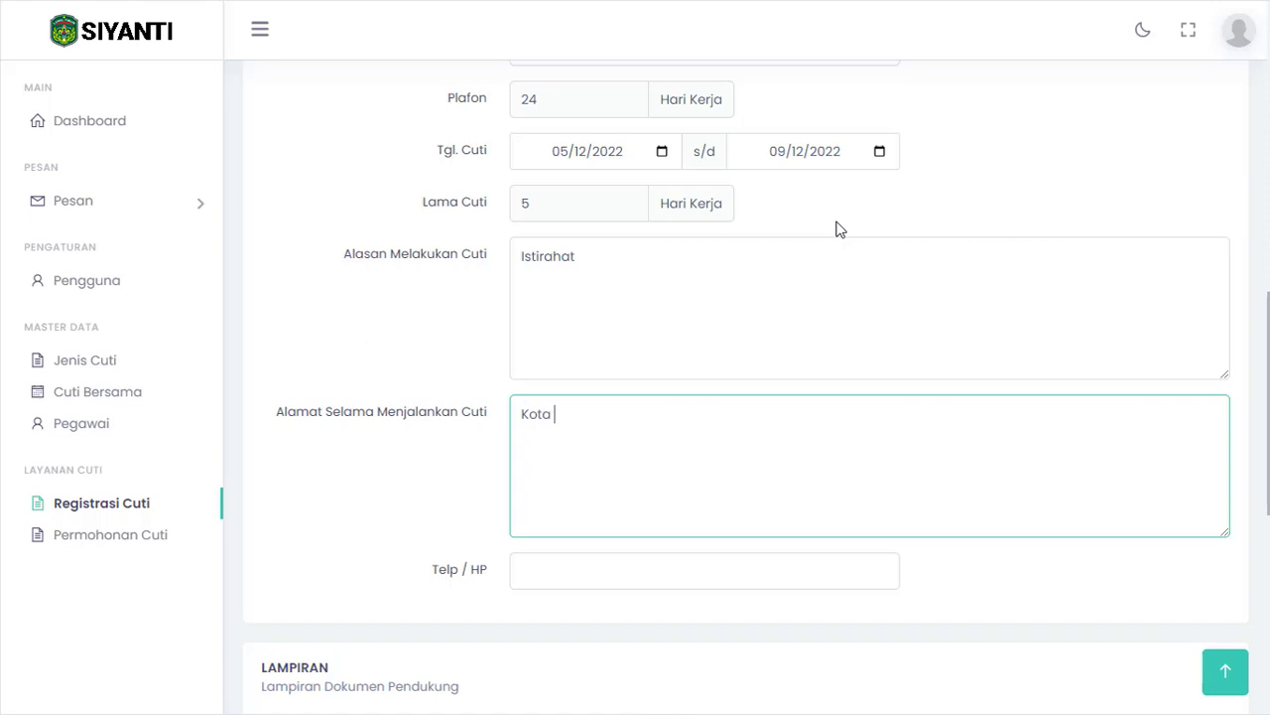
key(Tab)
text(0)
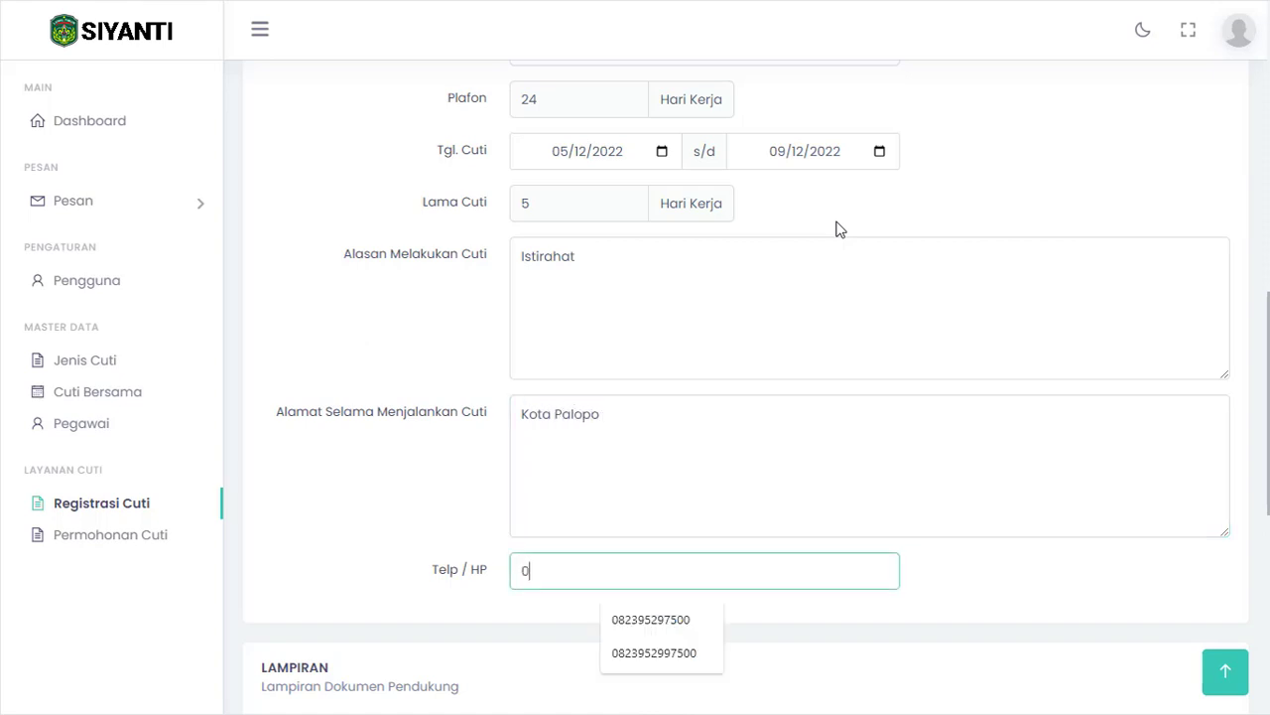
key(Down)
key(Down)
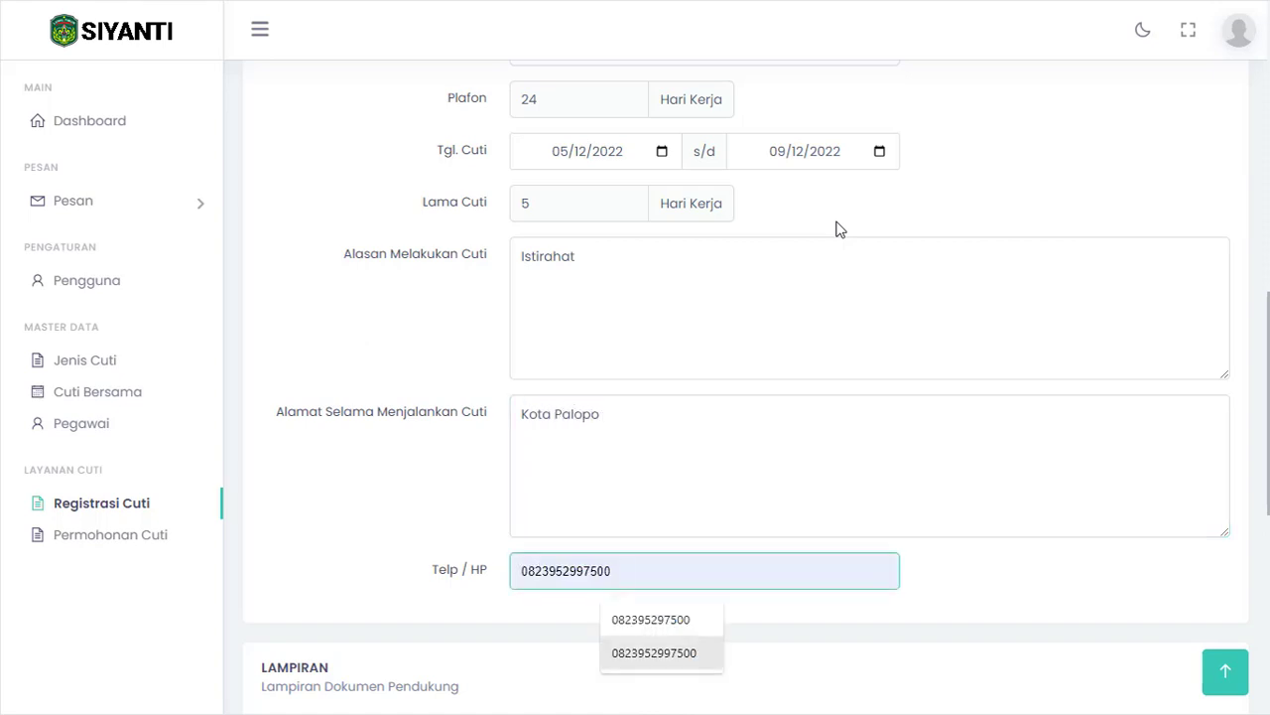
key(Return)
- Review the leave details, the Surat Keterangan A and B attachment fields, and the verification and approval sections of the form
scroll(824, 233, down, 4)
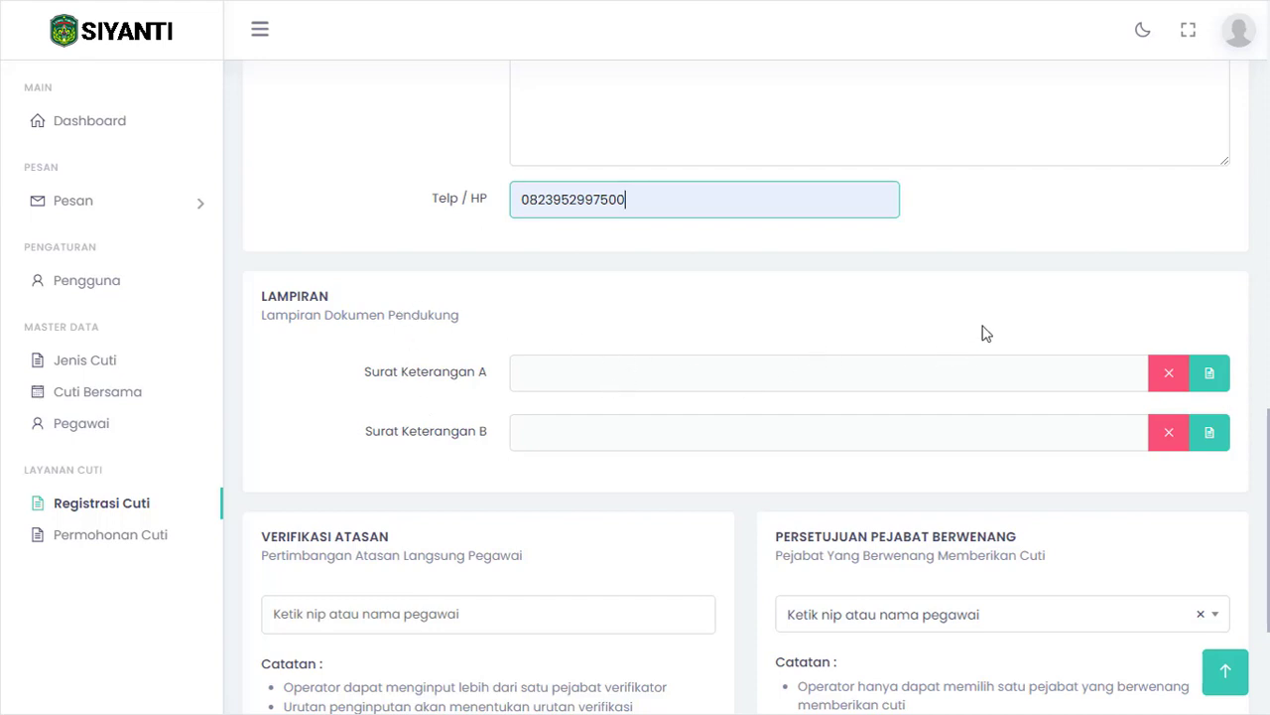
scroll(955, 284, up, 5)
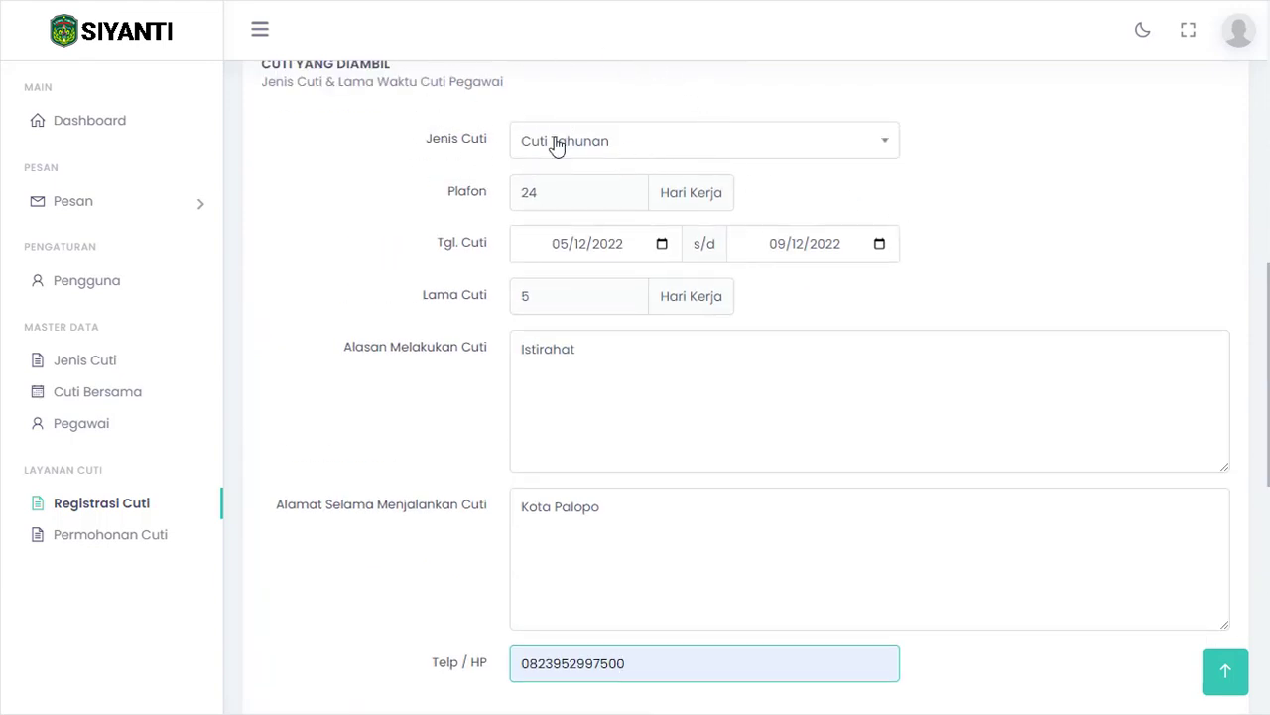
scroll(553, 119, down, 5)
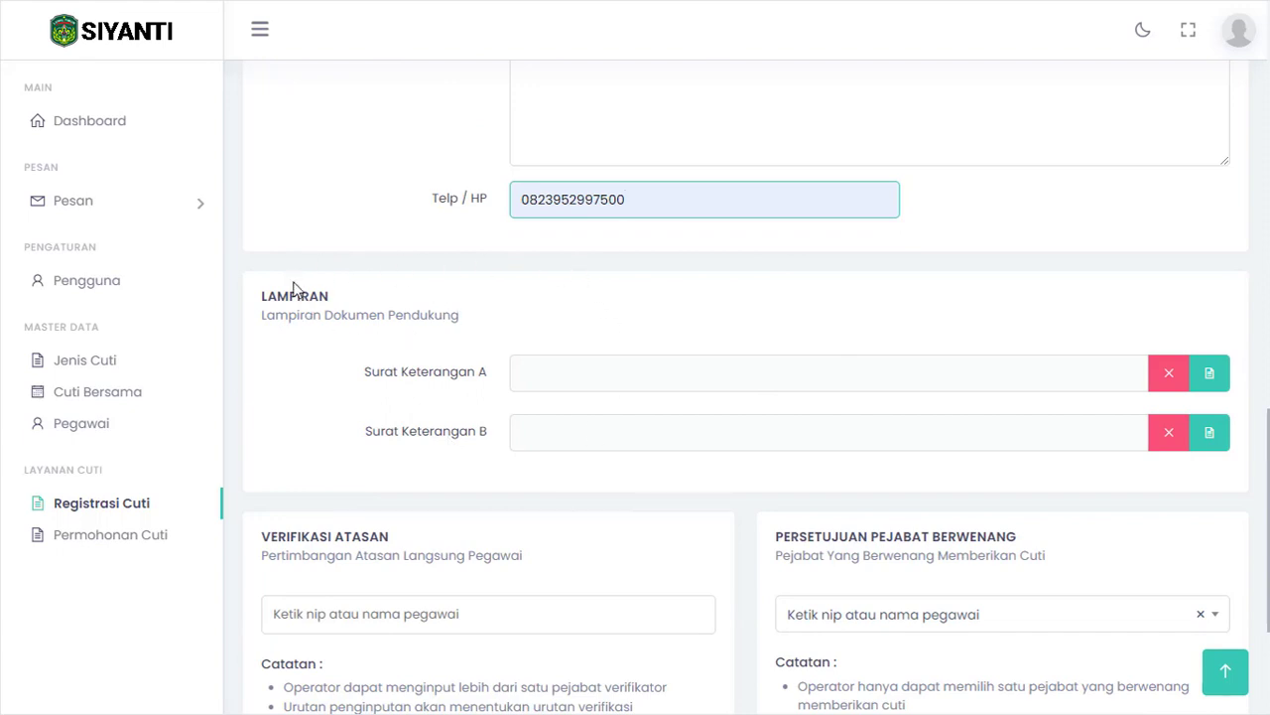
triple_click(390, 378)
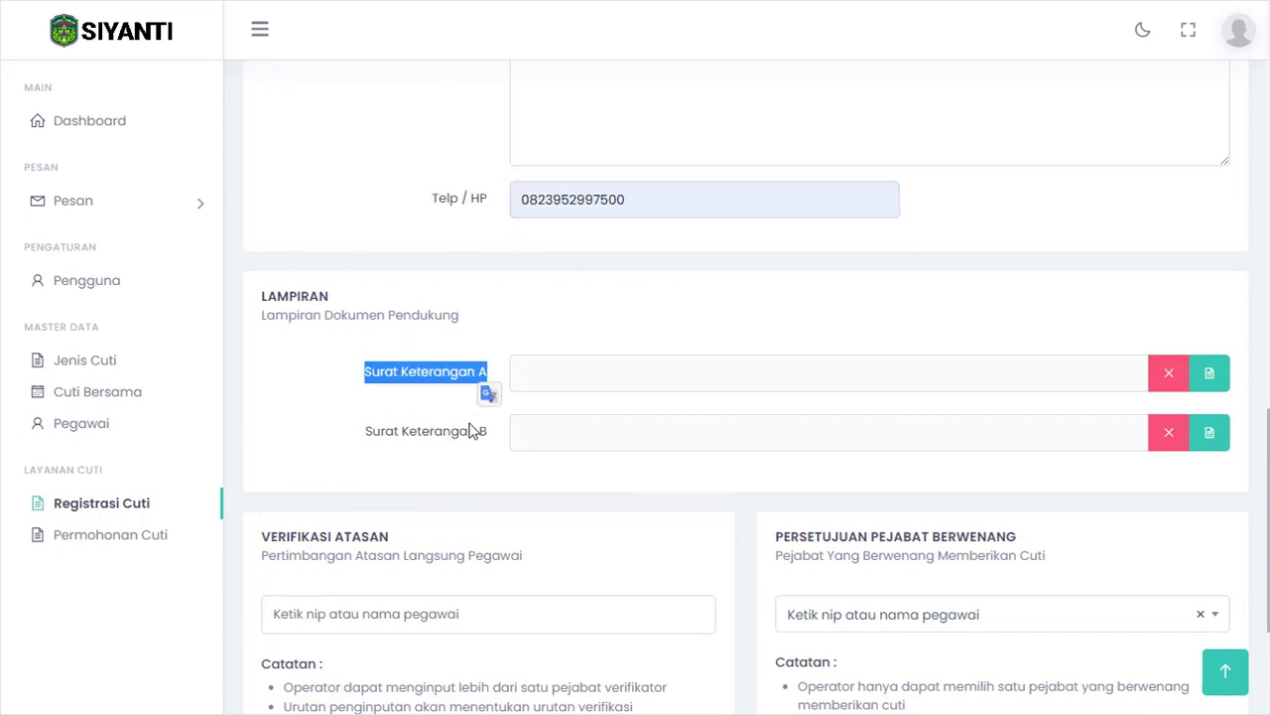
click(379, 439)
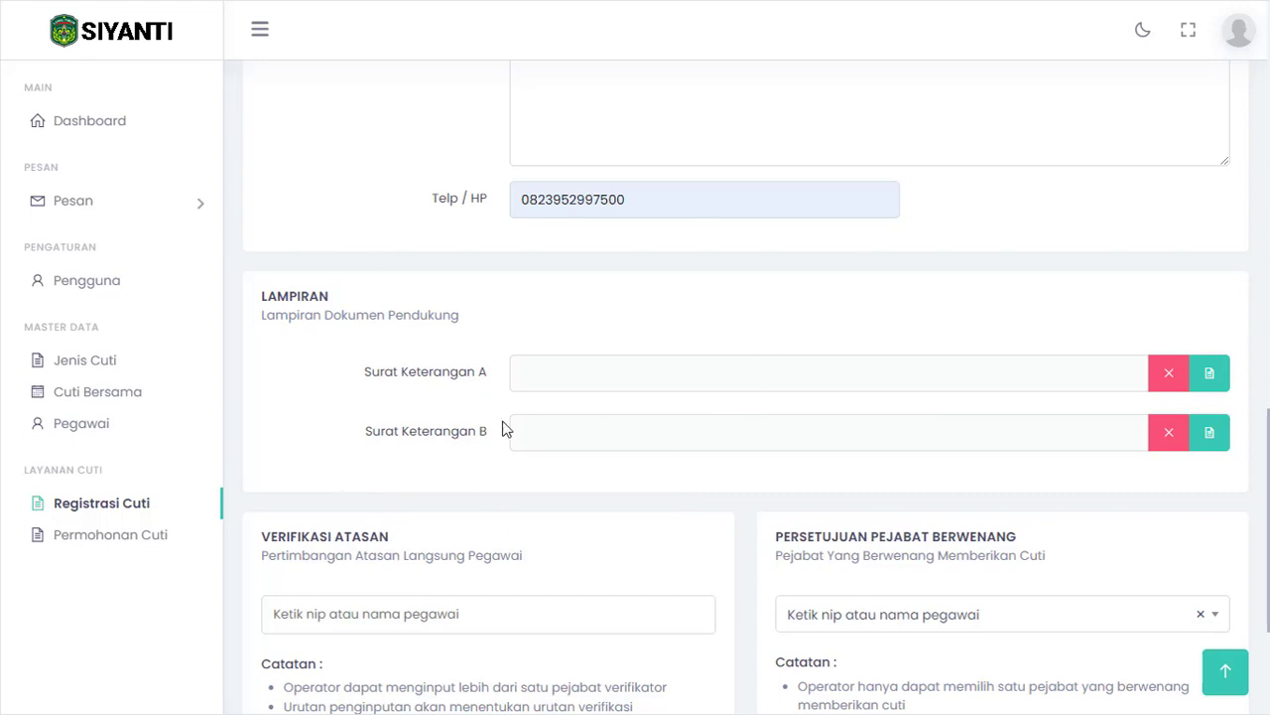
scroll(1008, 349, down, 3)
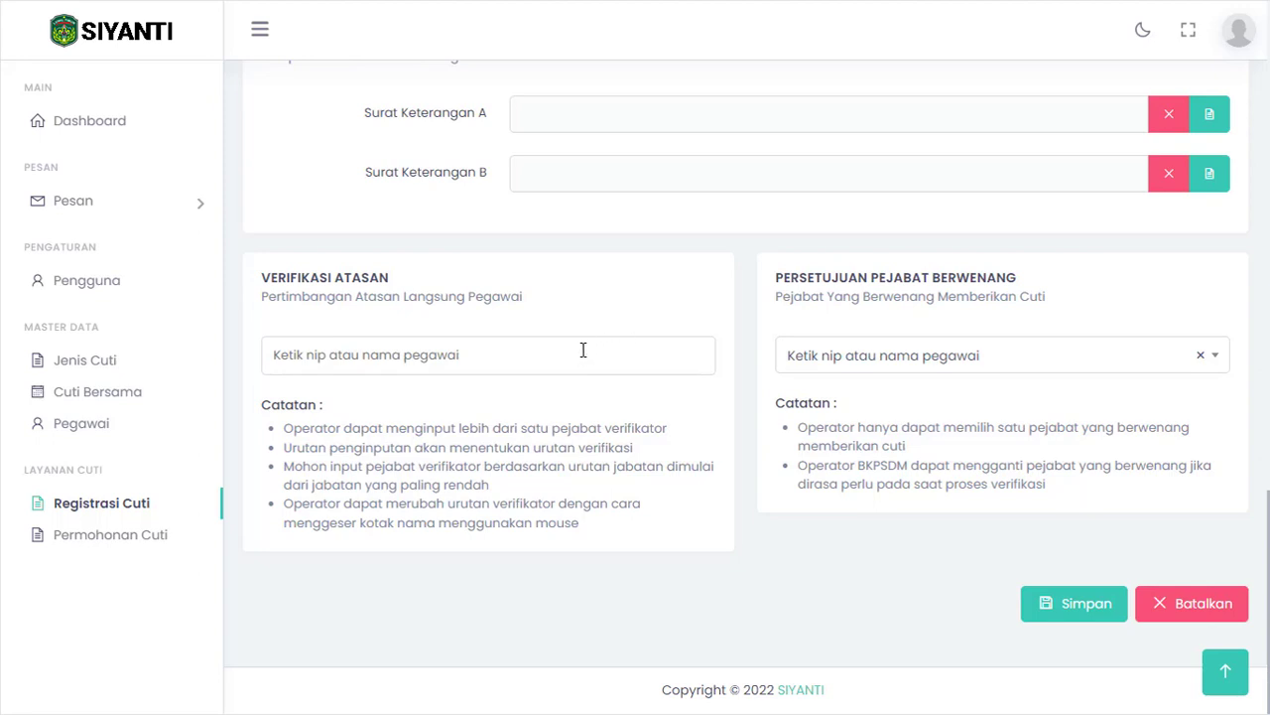
scroll(754, 252, up, 10)
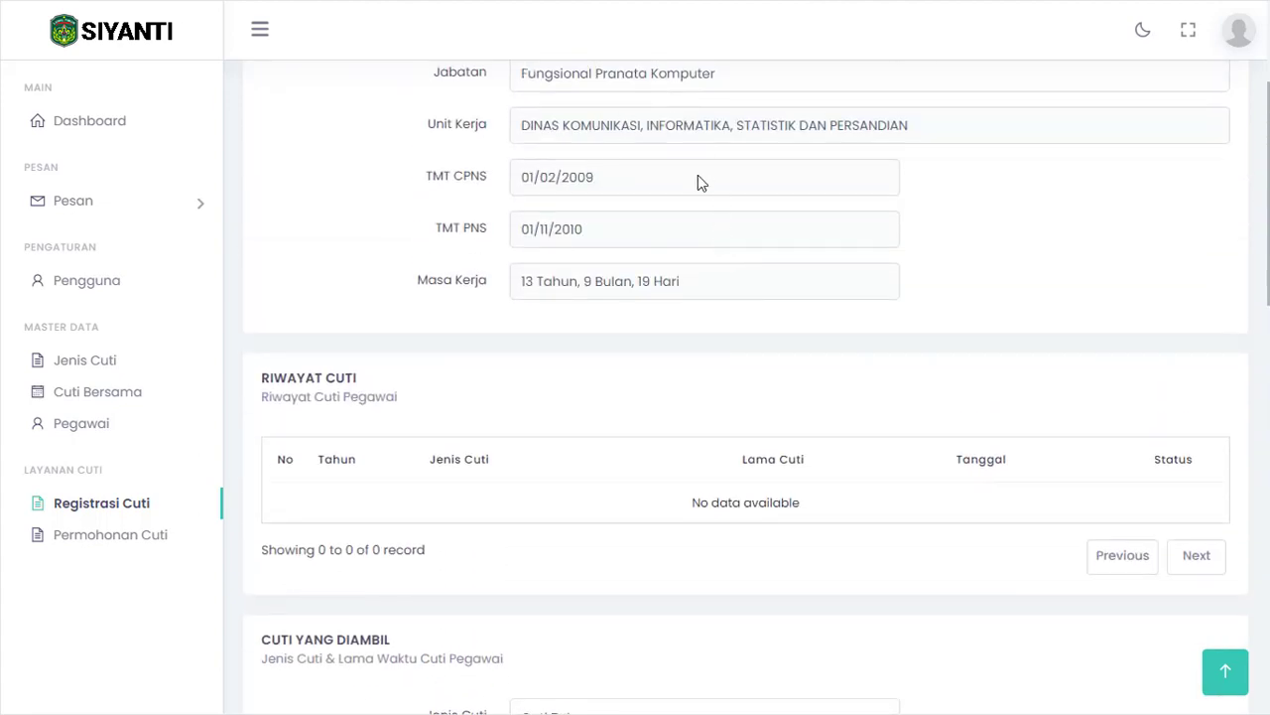
scroll(589, 273, down, 10)
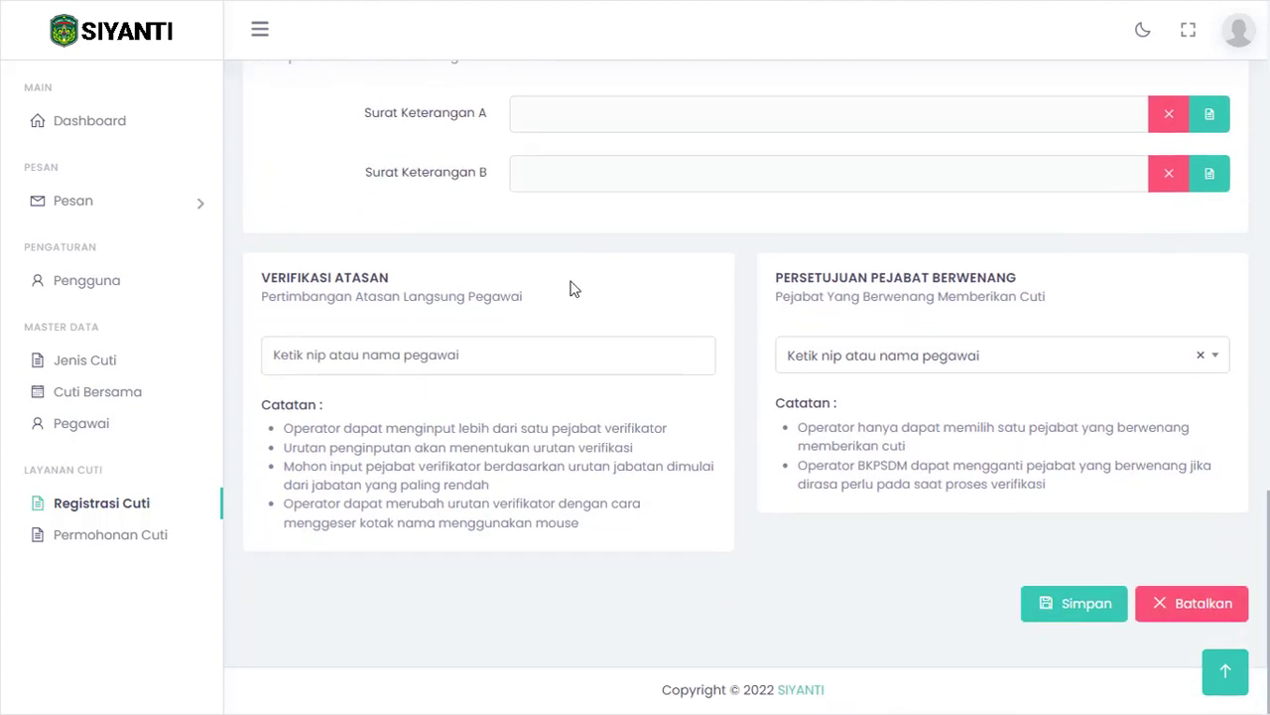
- Add two superiors as verifiers under Verifikasi Atasan by searching for their names, entering the lower-ranking one first
click(525, 359)
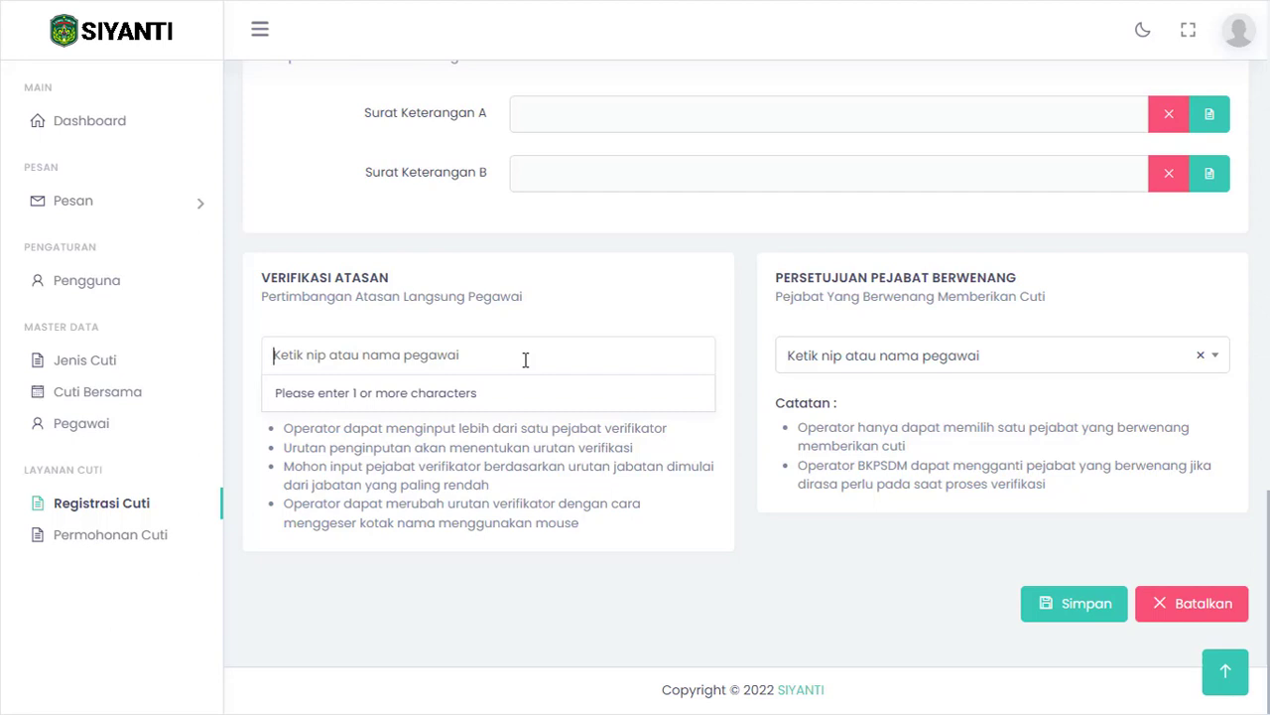
text(sa)
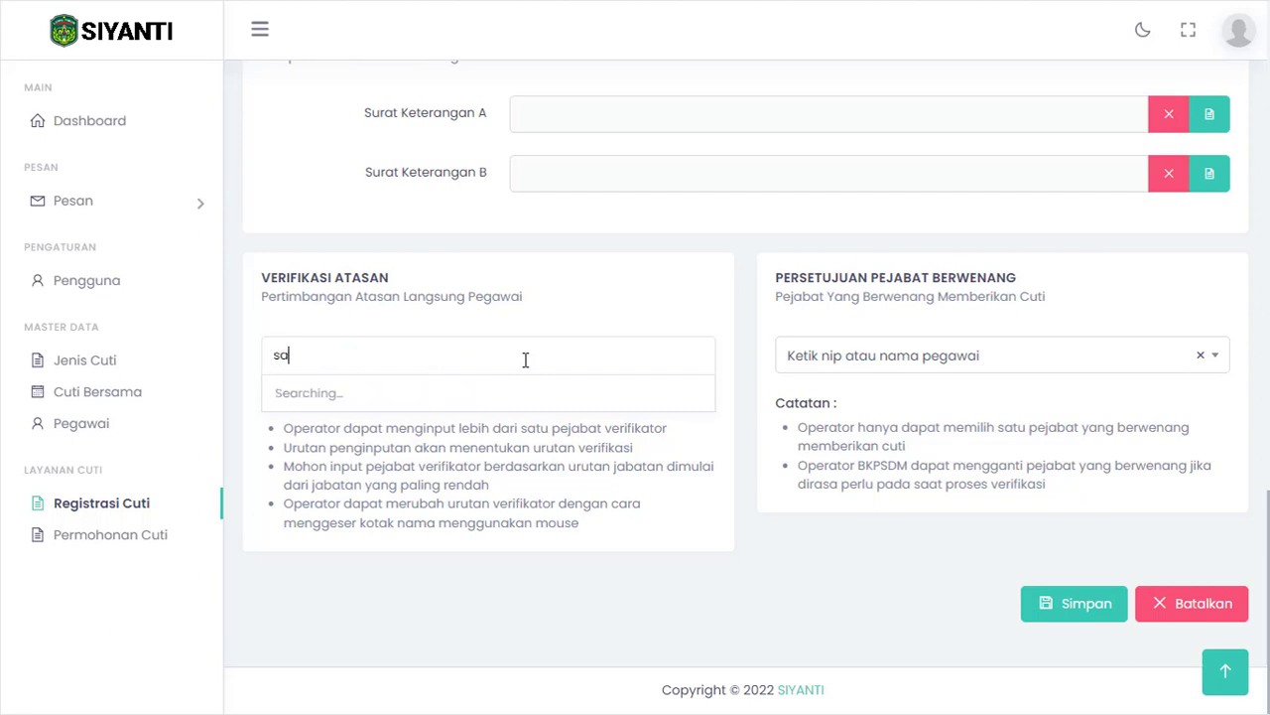
text(faa)
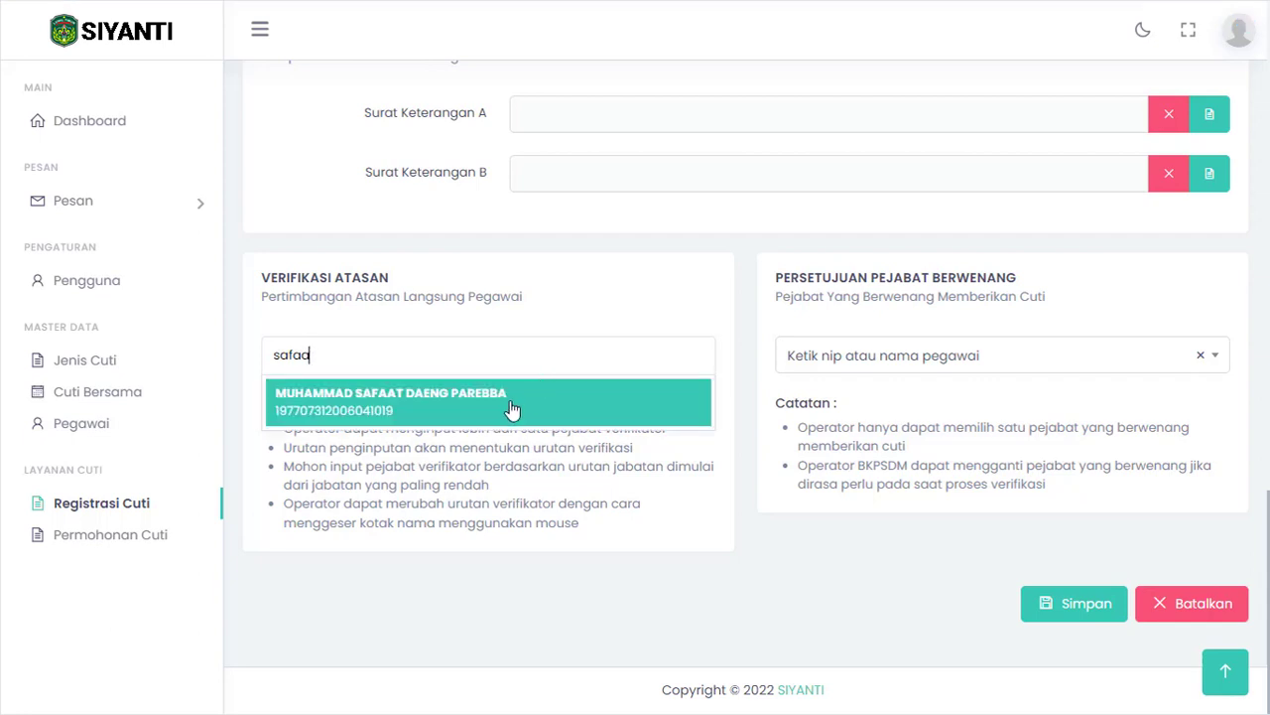
click(478, 405)
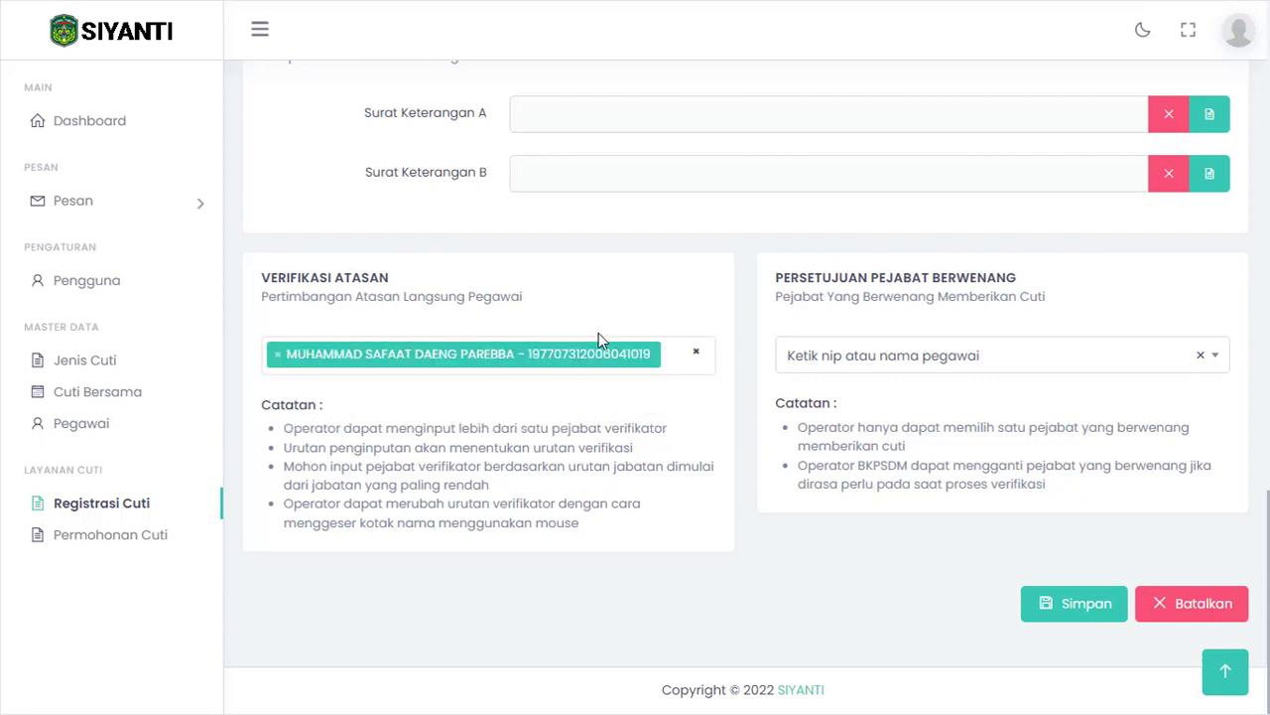
click(670, 353)
text(amris)
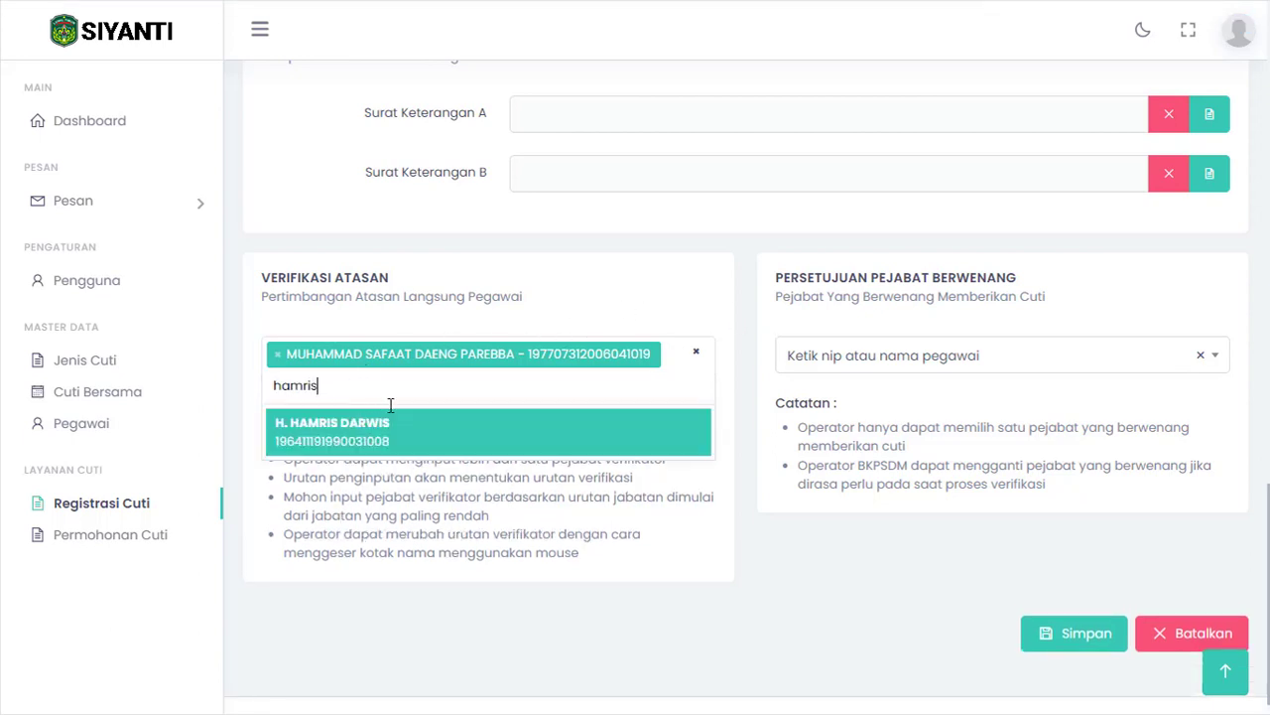
click(347, 436)
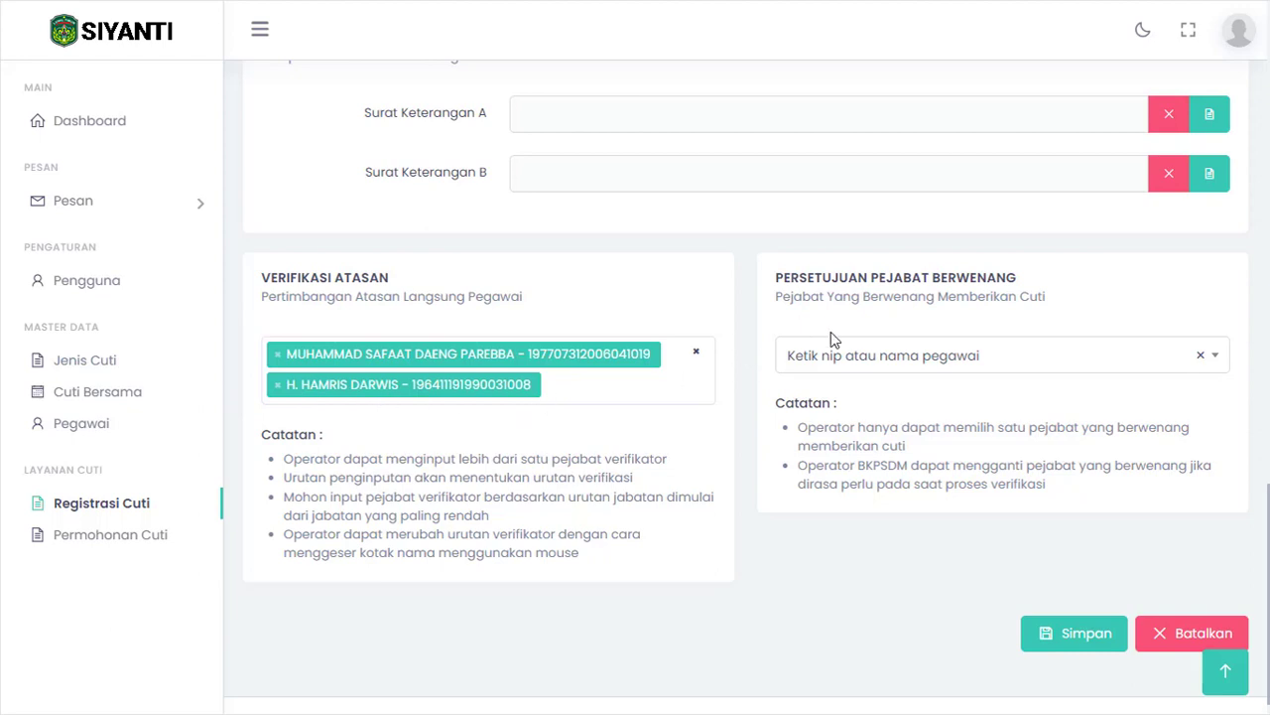
- Select the authorised official under Persetujuan Pejabat Berwenang by searching for the name, and save the leave registration
click(958, 366)
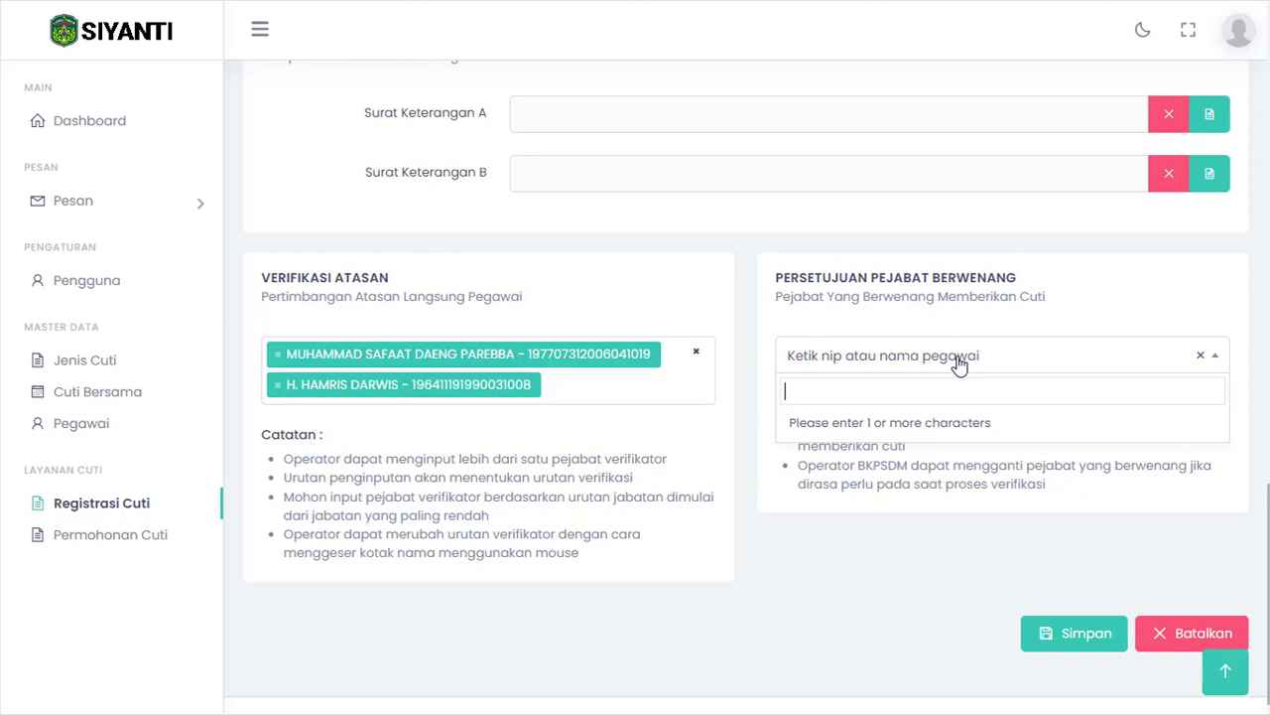
text(bahr)
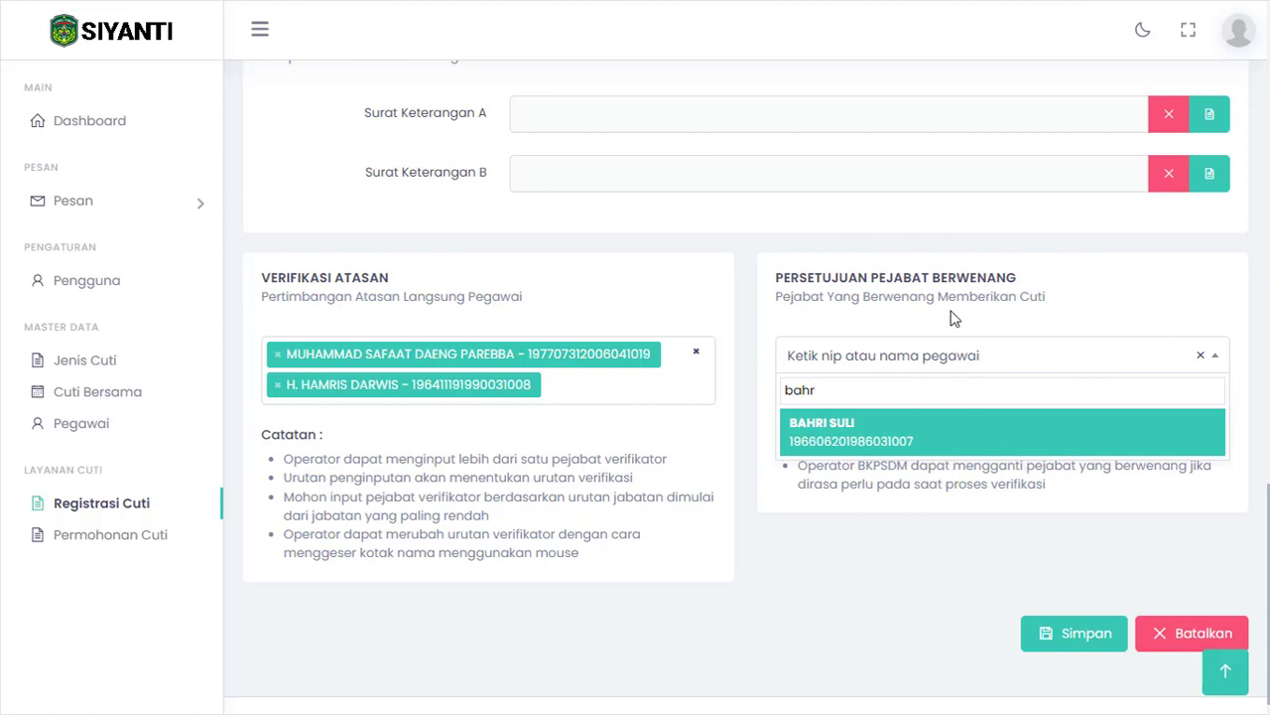
click(860, 445)
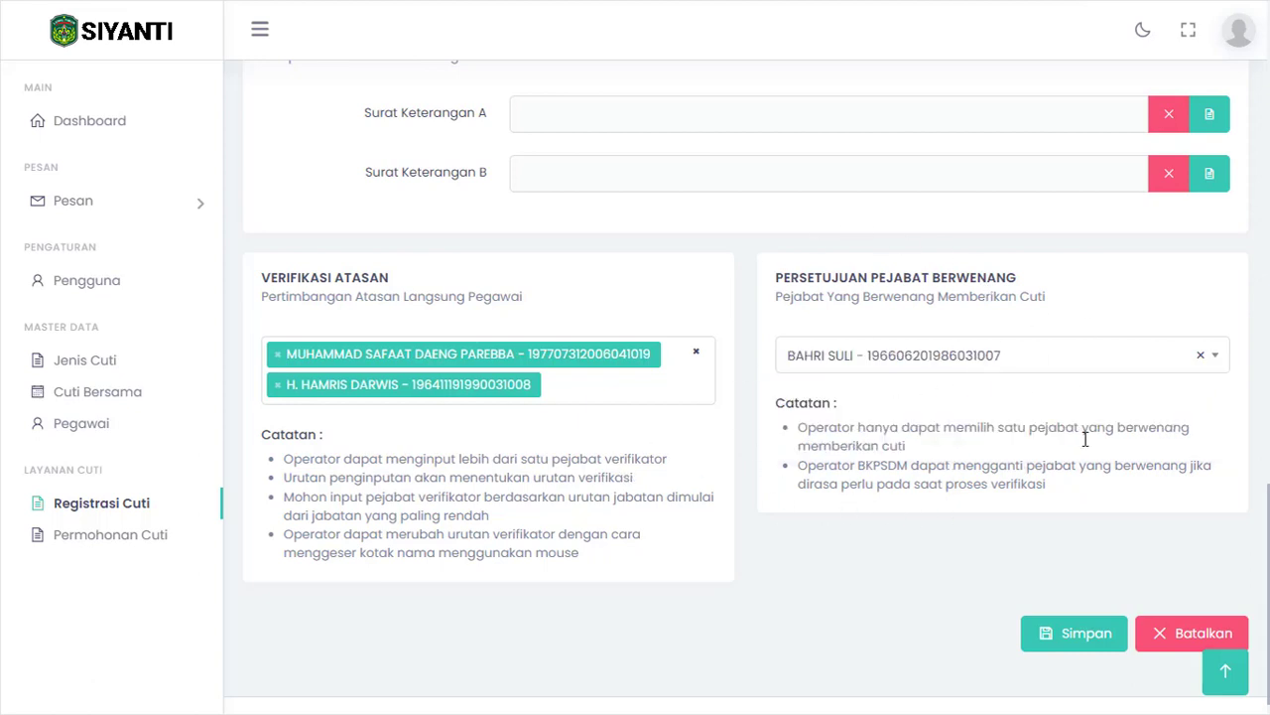
click(1065, 657)
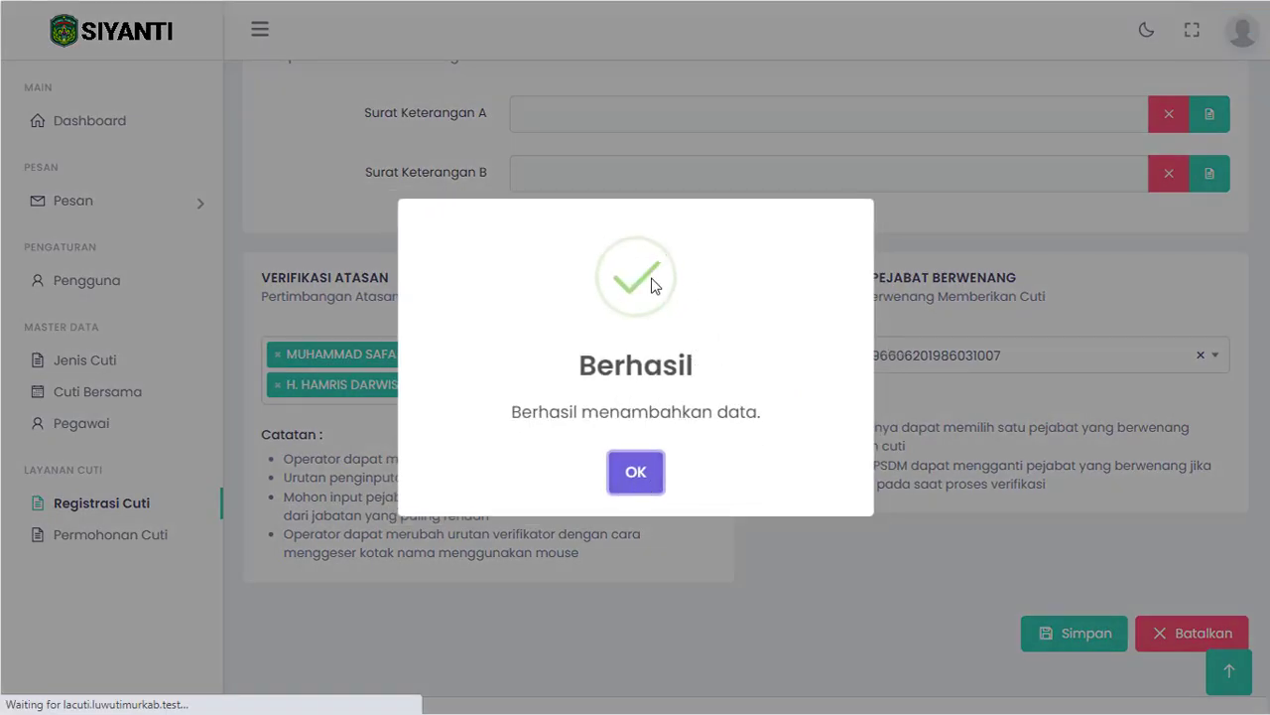
click(647, 481)
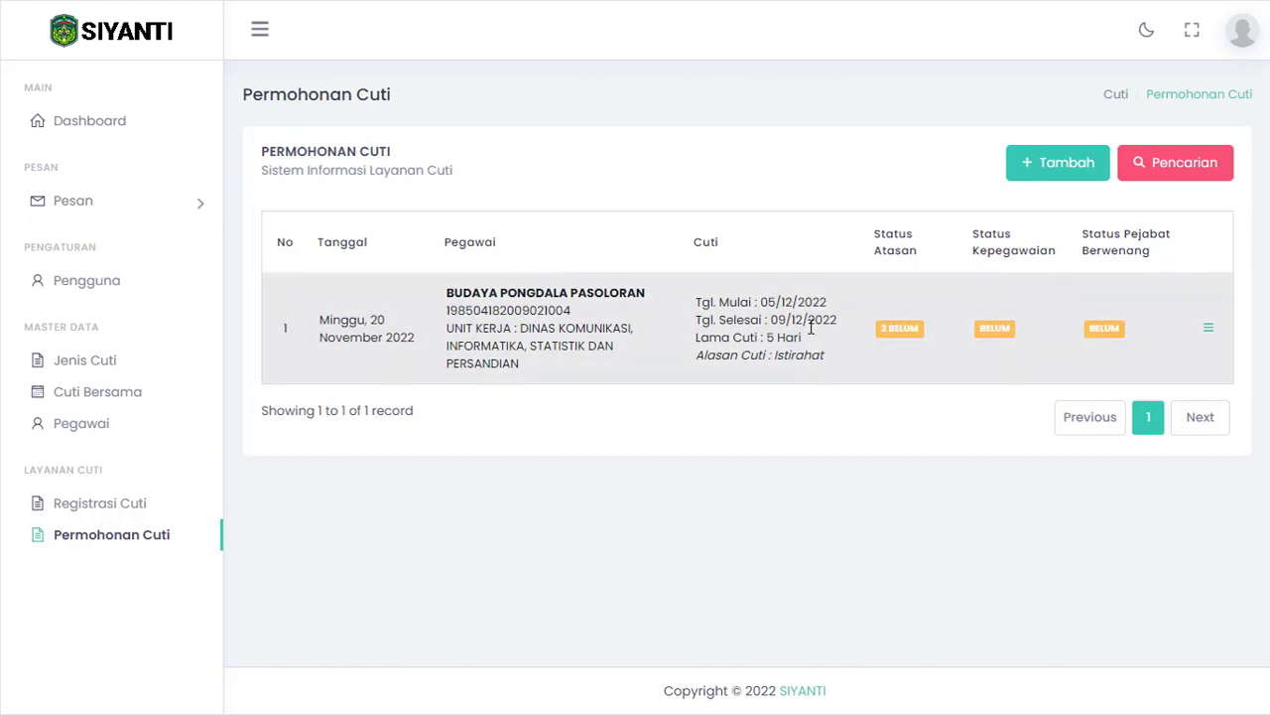
- Examine the new request's leave dates, duration and reason, and its Status Atasan and Status Kepegawaian in the Permohonan Cuti list
drag(760, 302, 791, 319)
drag(701, 337, 746, 358)
click(757, 382)
click(786, 356)
drag(879, 328, 921, 328)
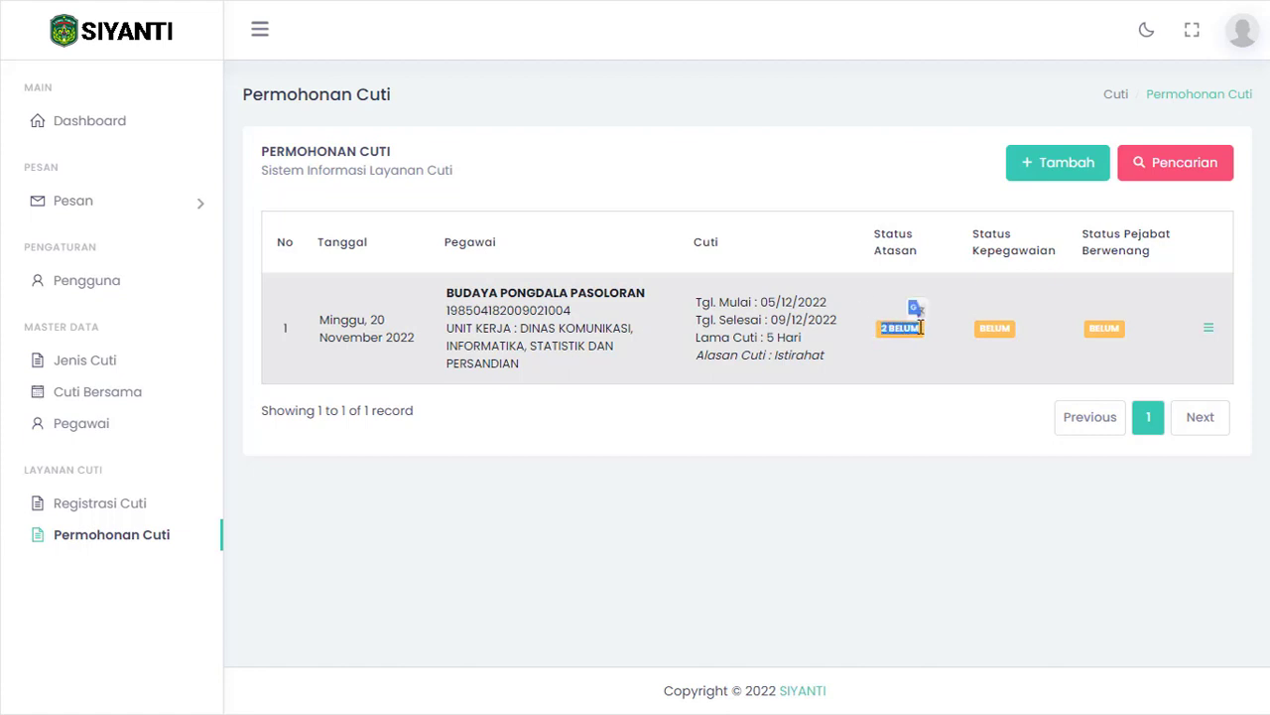
click(896, 344)
drag(976, 233, 1052, 250)
click(1006, 249)
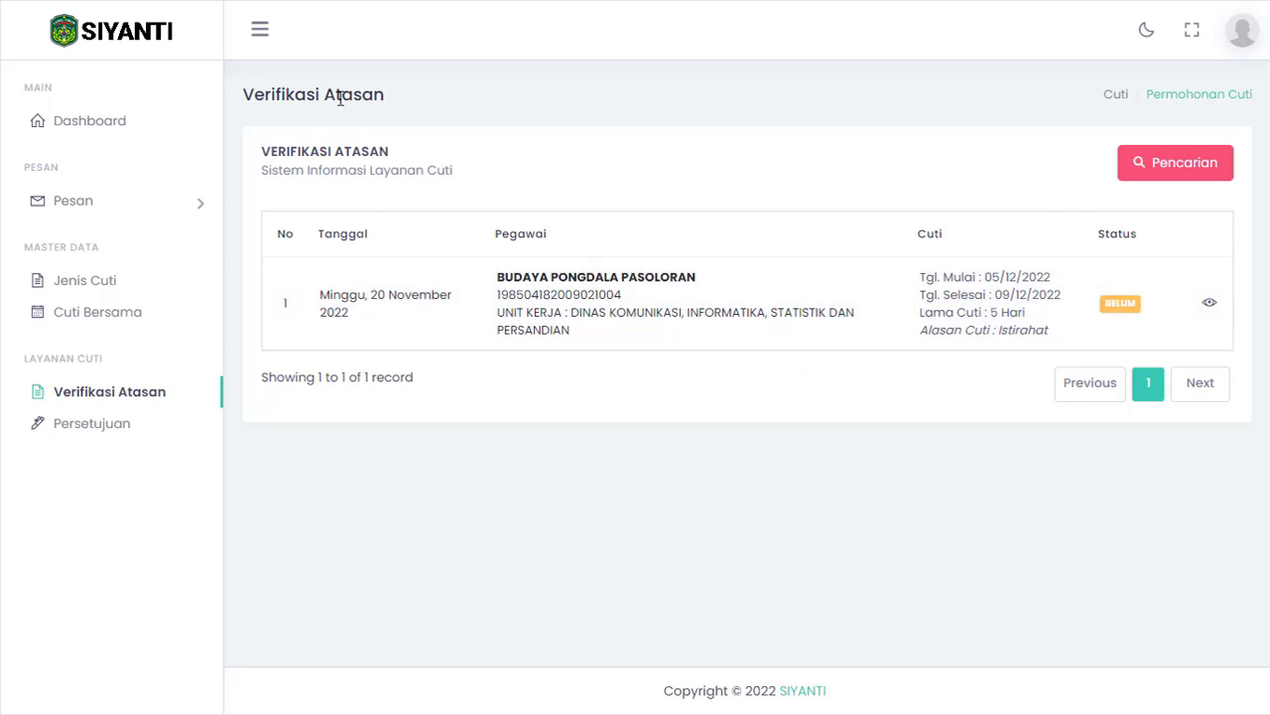
- Check the signed-in account and filter the Verifikasi Atasan list by the status Belum Diproses
click(1249, 44)
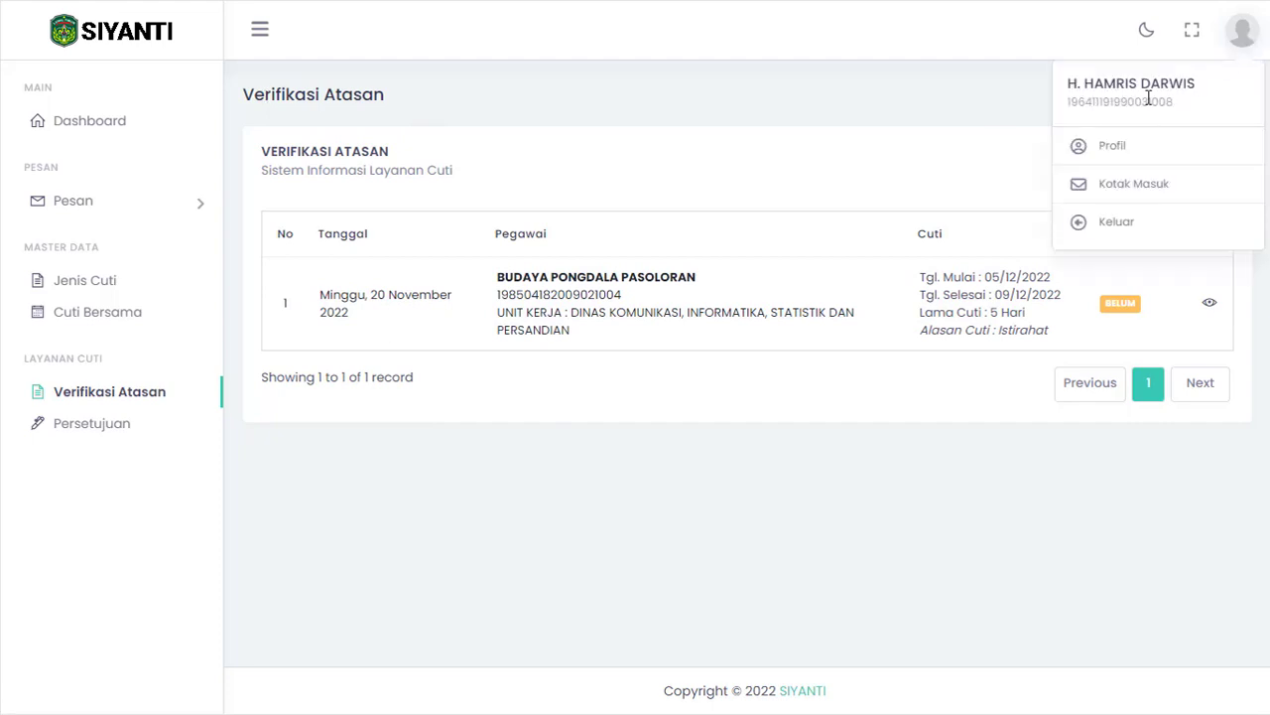
click(864, 109)
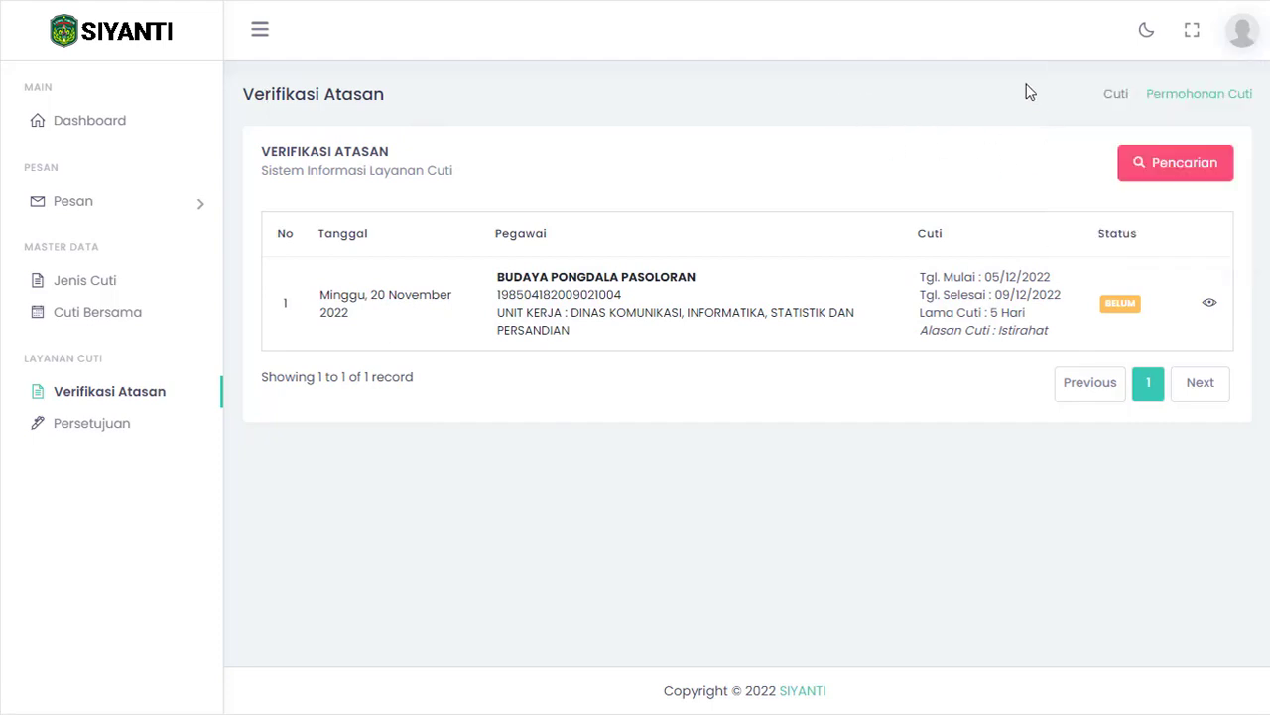
click(1191, 177)
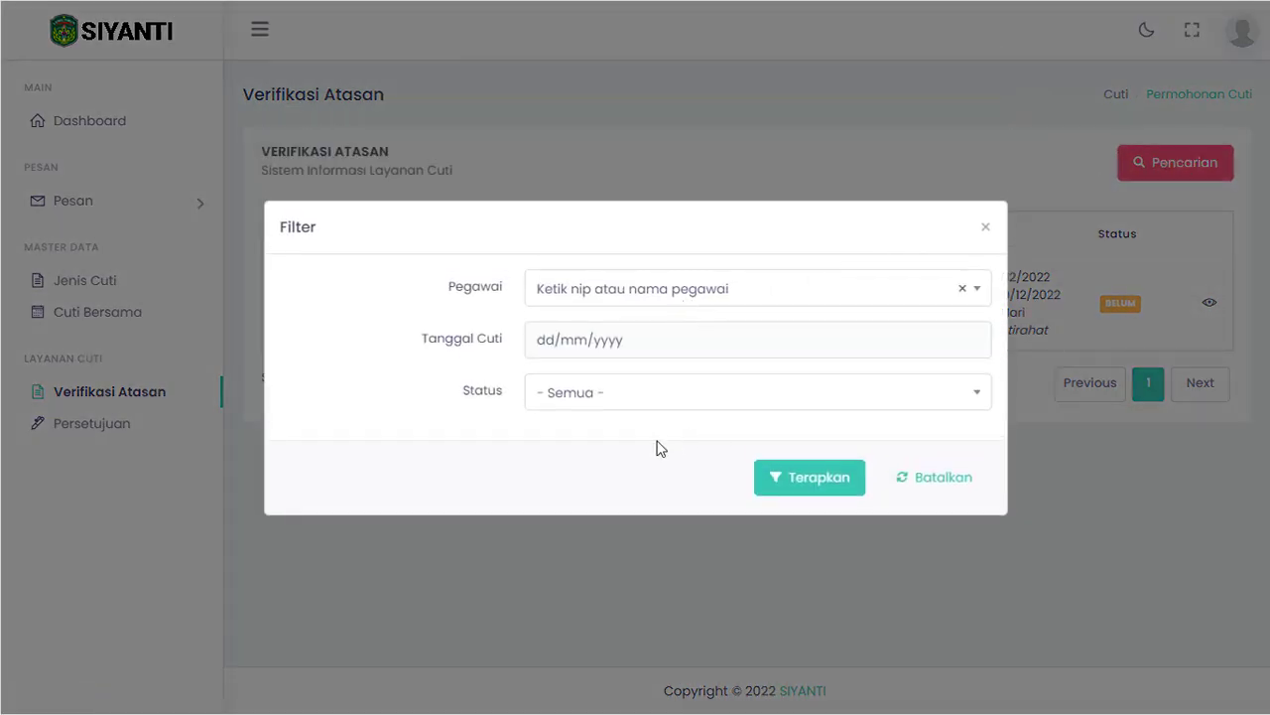
click(630, 409)
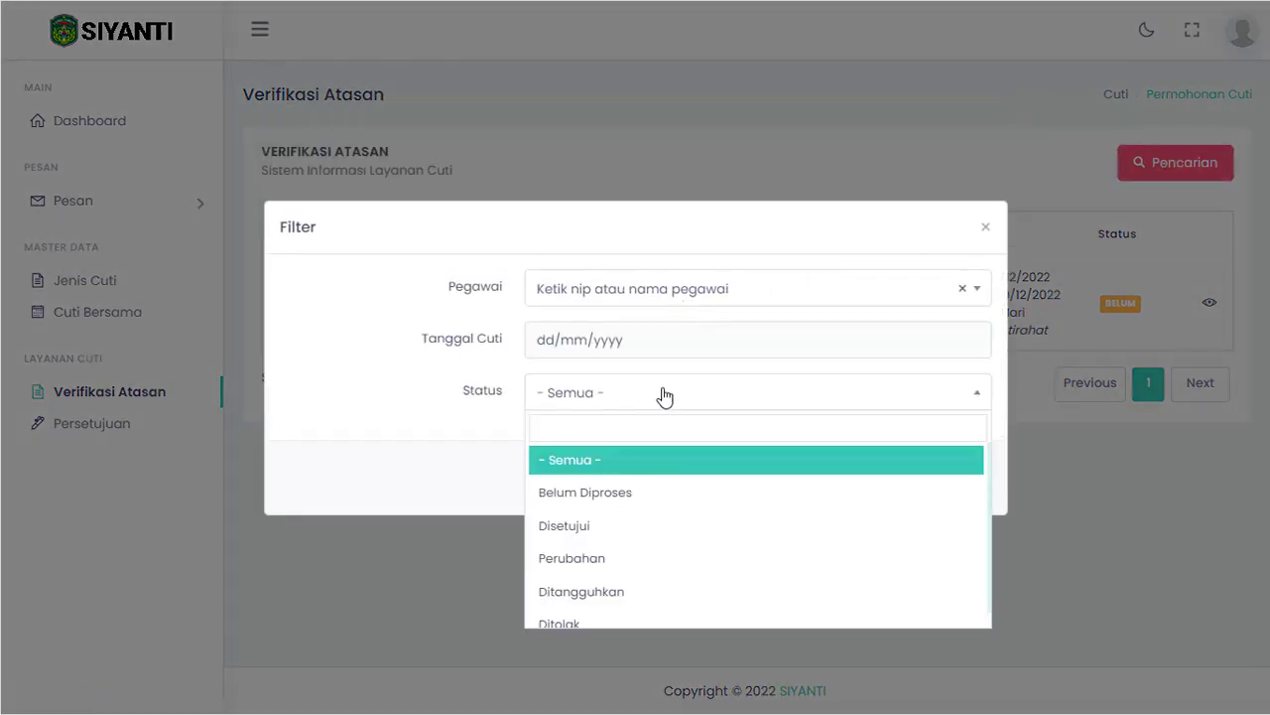
click(603, 527)
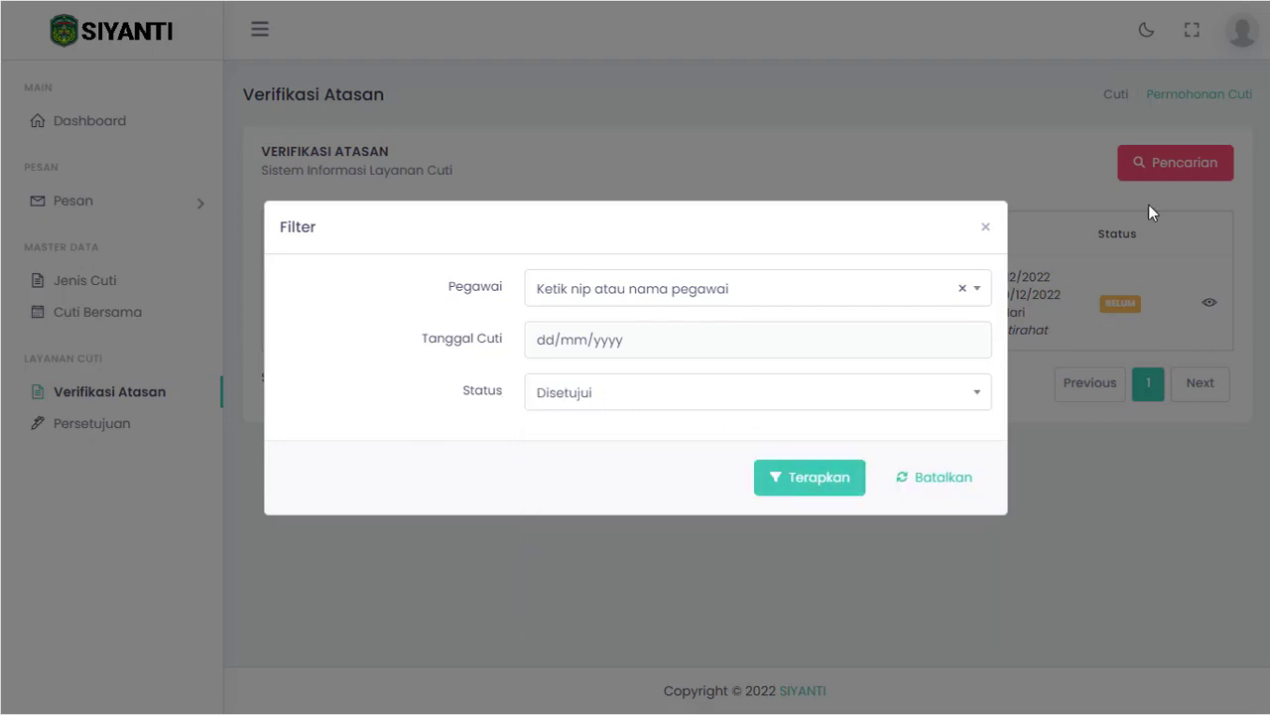
click(621, 398)
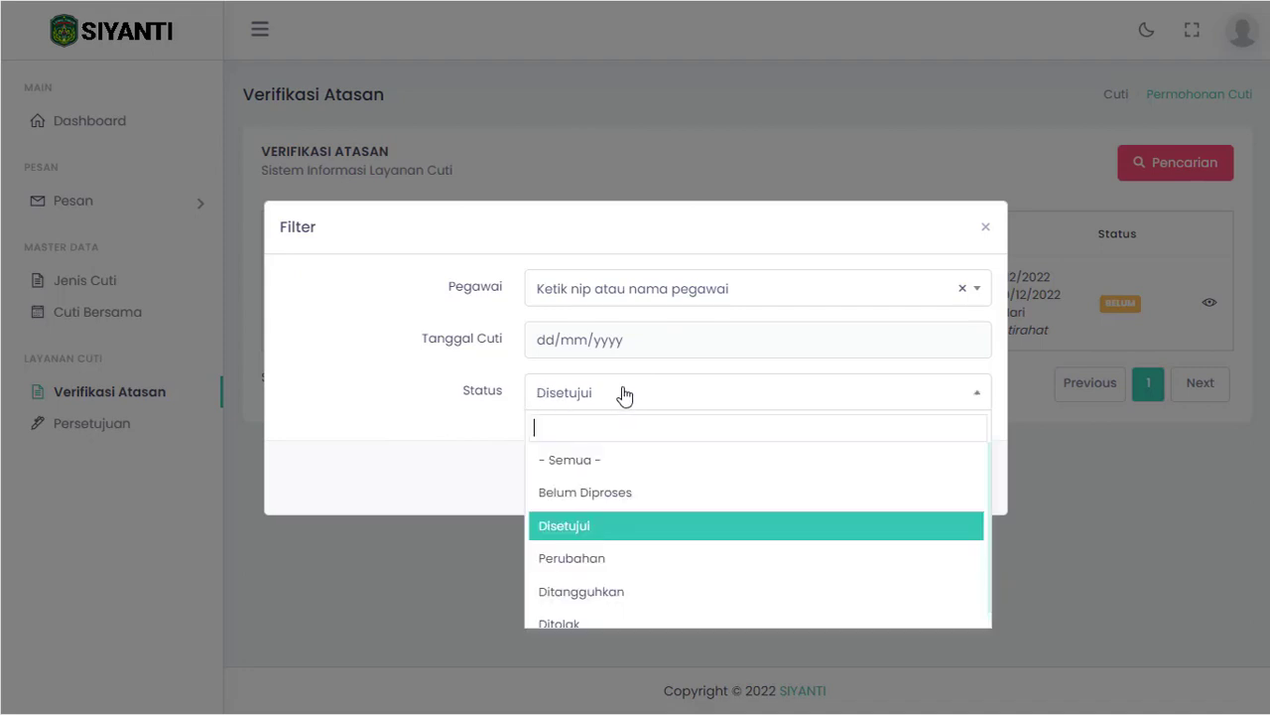
click(621, 497)
click(813, 482)
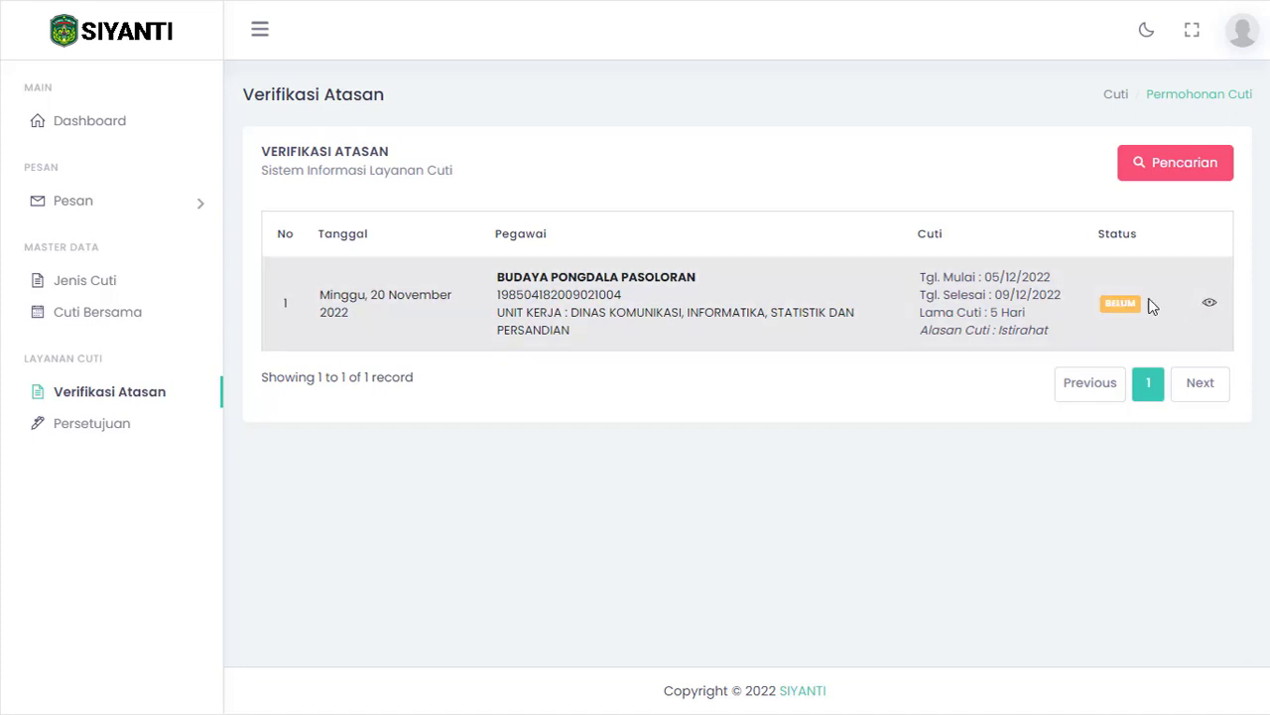
- Open the filtered leave request and examine its employee data, leave details and the superiors' statuses under Verifikasi Atasan
click(1209, 304)
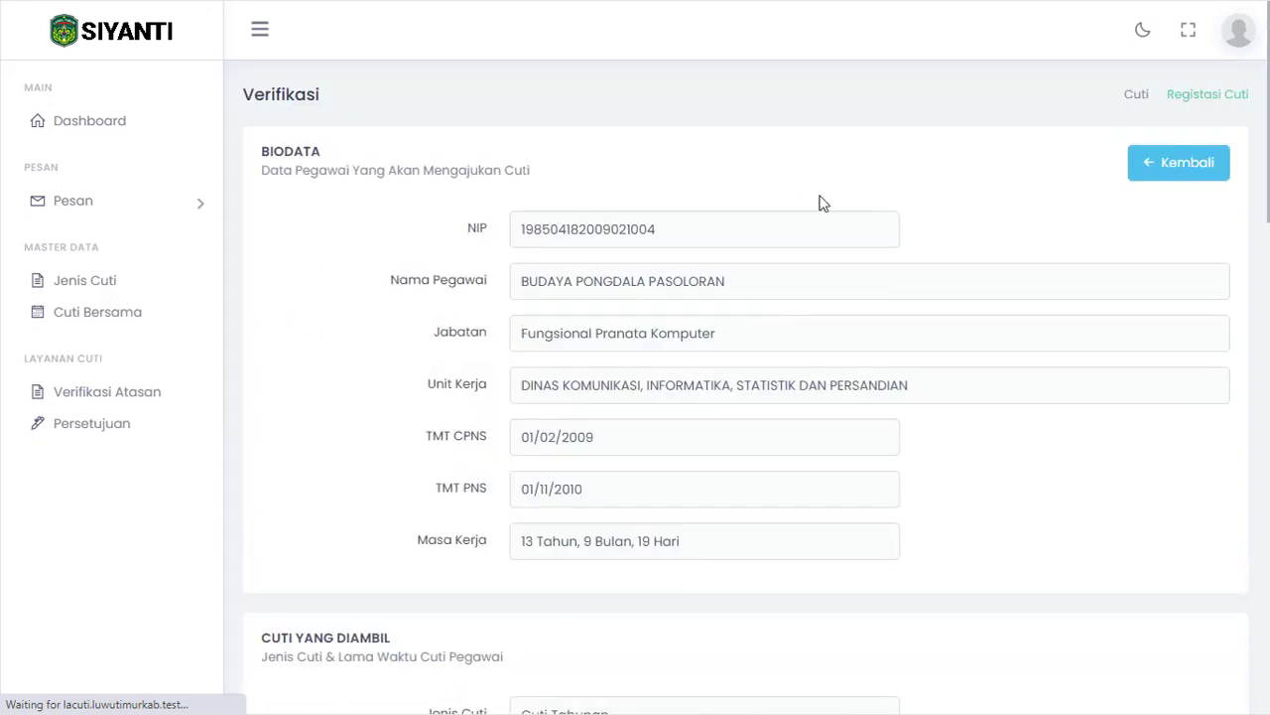
scroll(879, 157, down, 1)
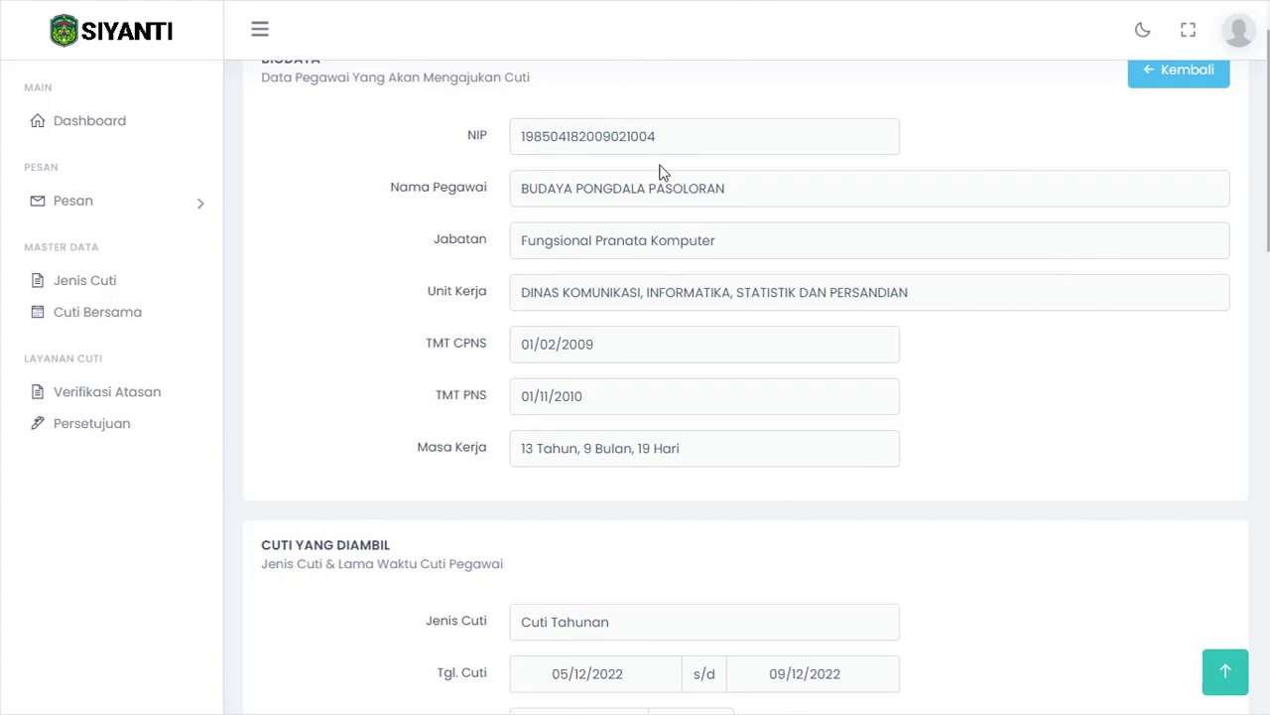
scroll(621, 220, down, 3)
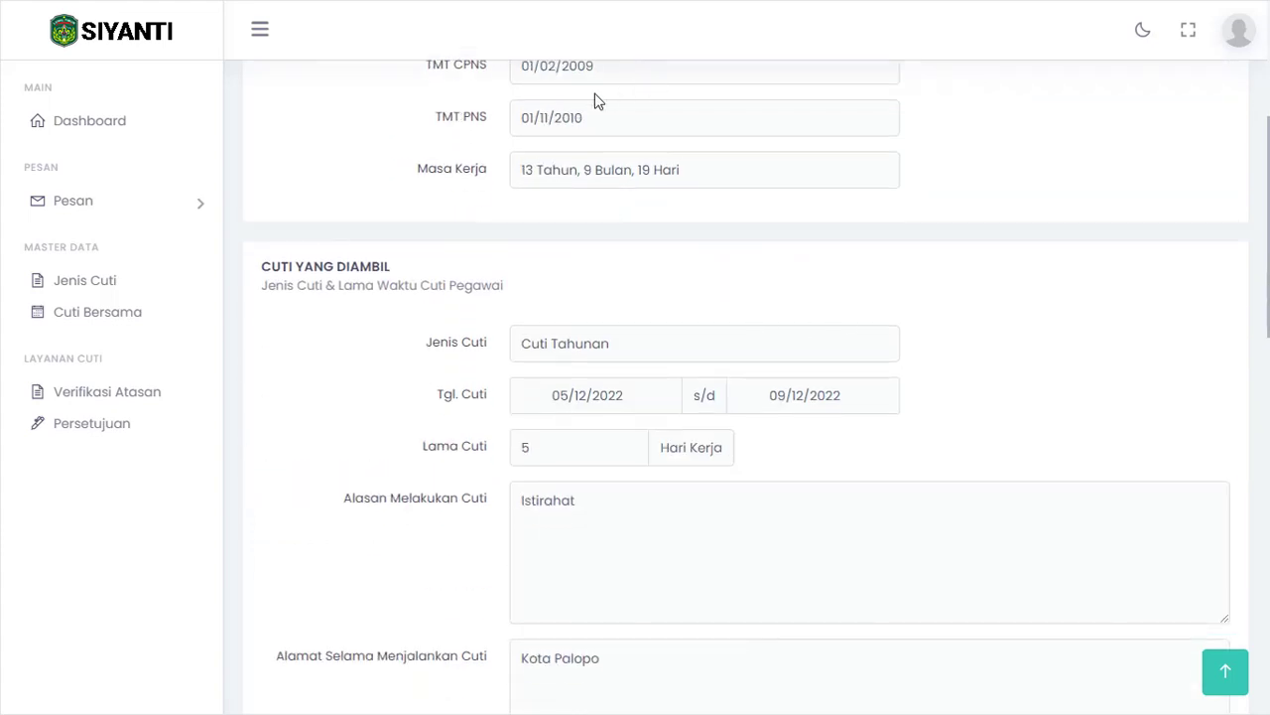
scroll(604, 195, down, 5)
scroll(779, 147, up, 2)
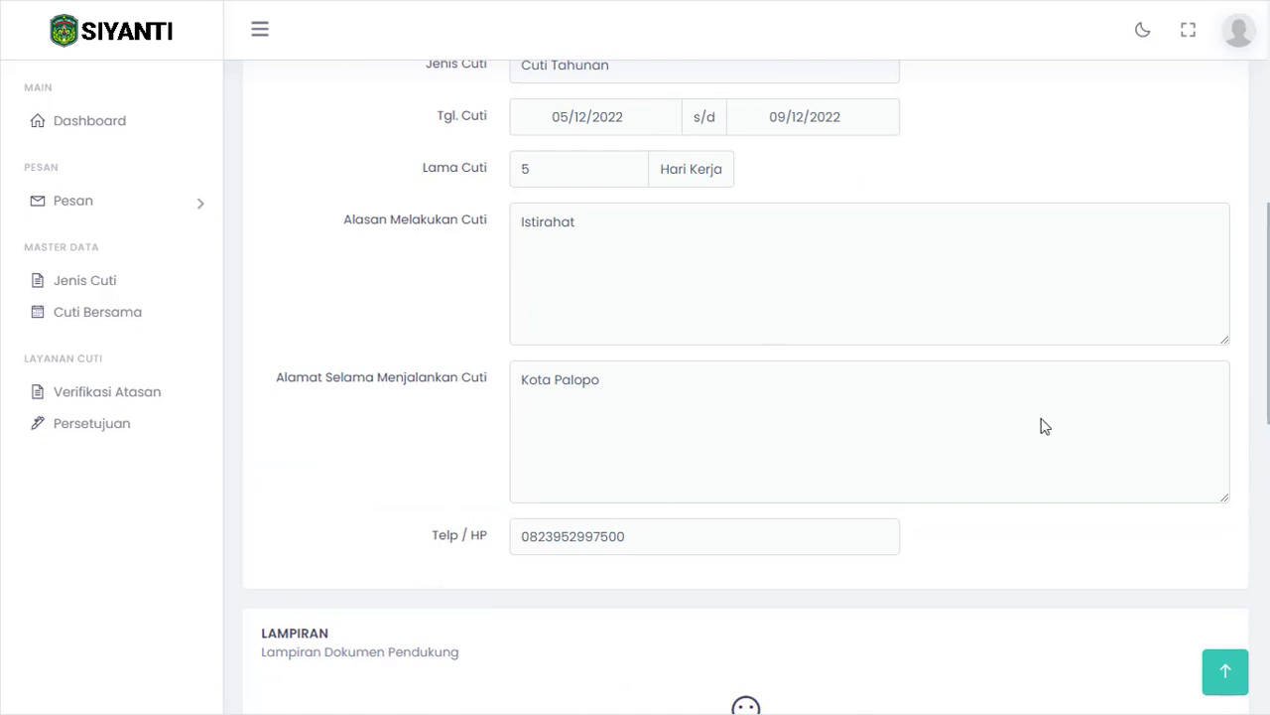
scroll(581, 327, down, 7)
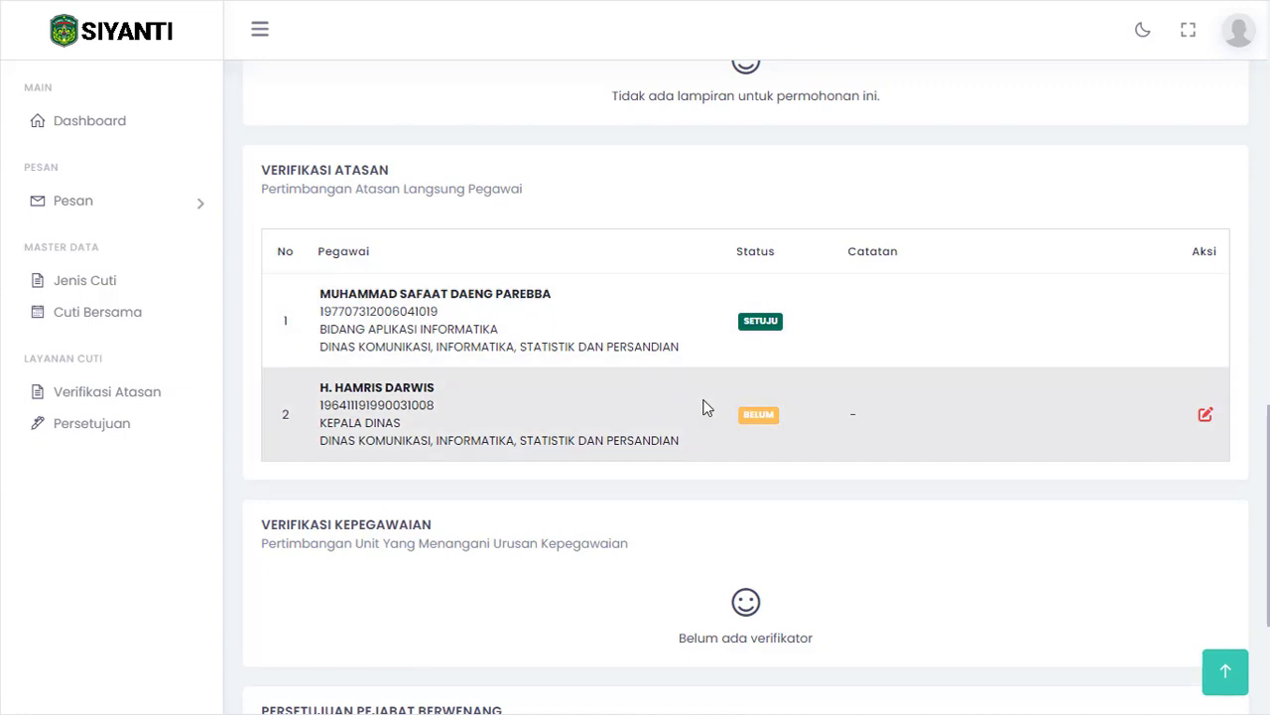
click(1253, 38)
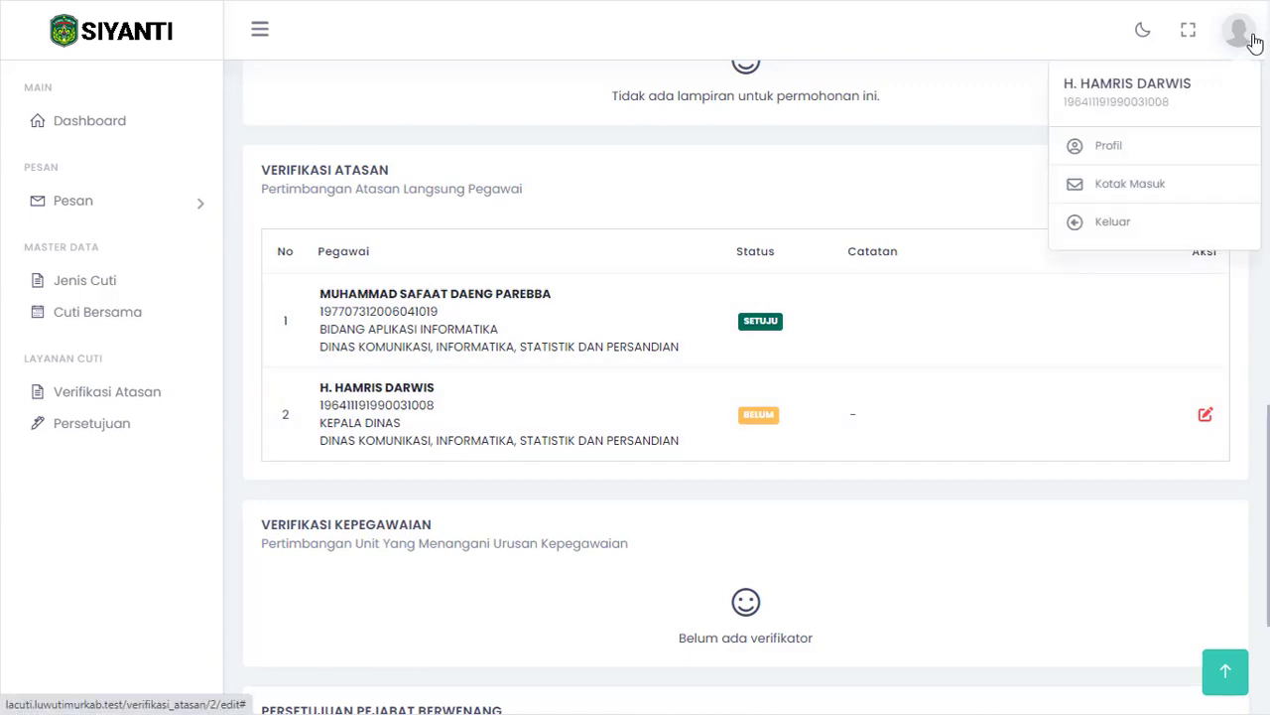
click(958, 177)
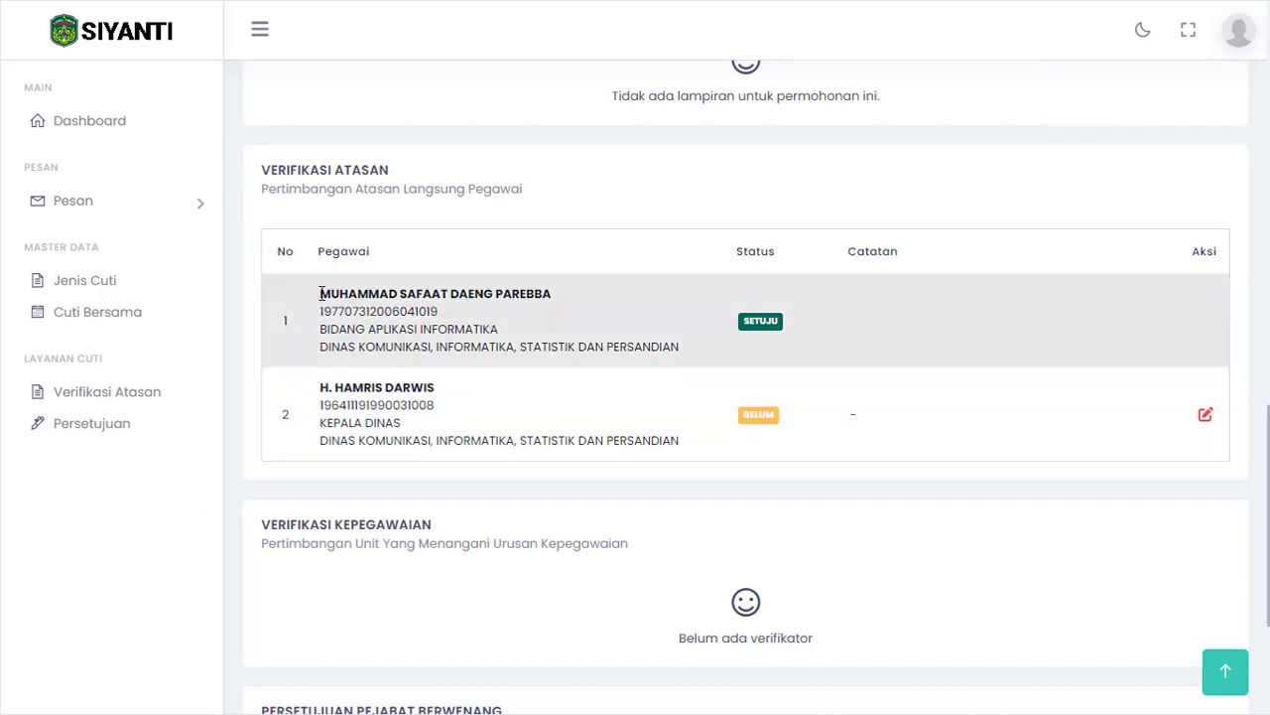
drag(321, 294, 664, 377)
click(563, 298)
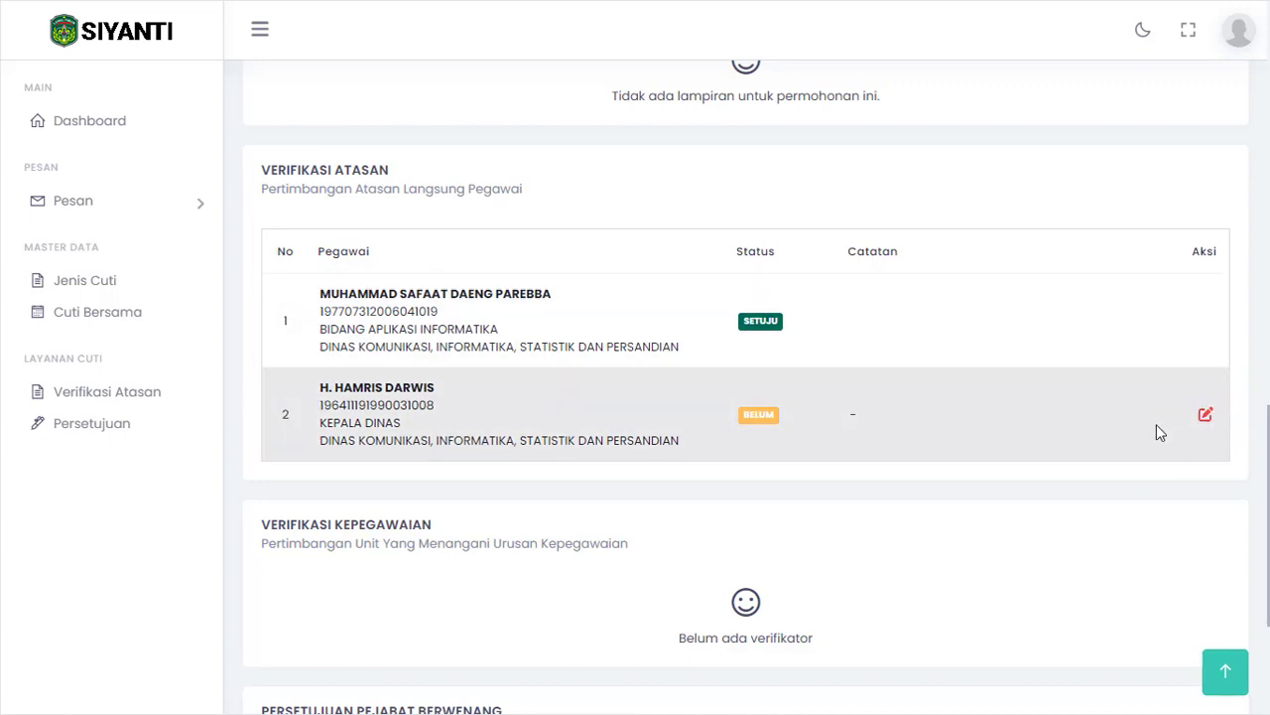
- Submit the second superior's verification of the leave request as Disetujui, leaving the note empty
click(1207, 418)
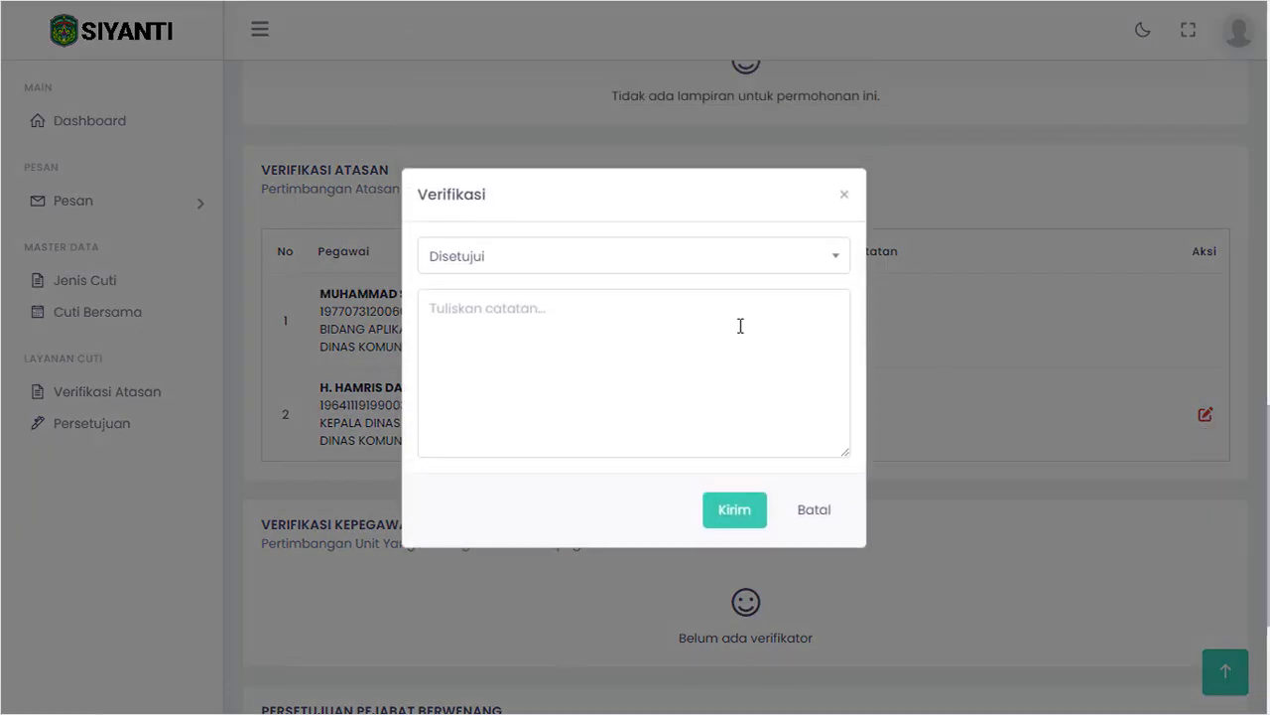
click(596, 265)
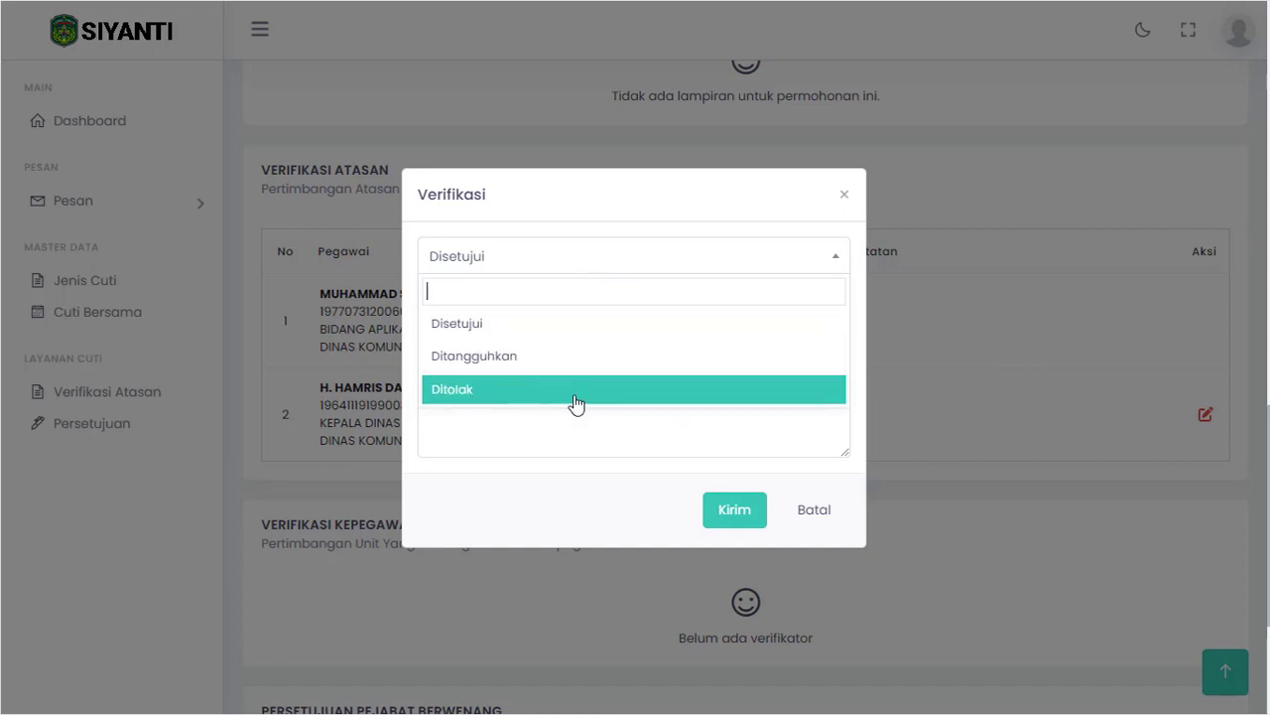
click(604, 196)
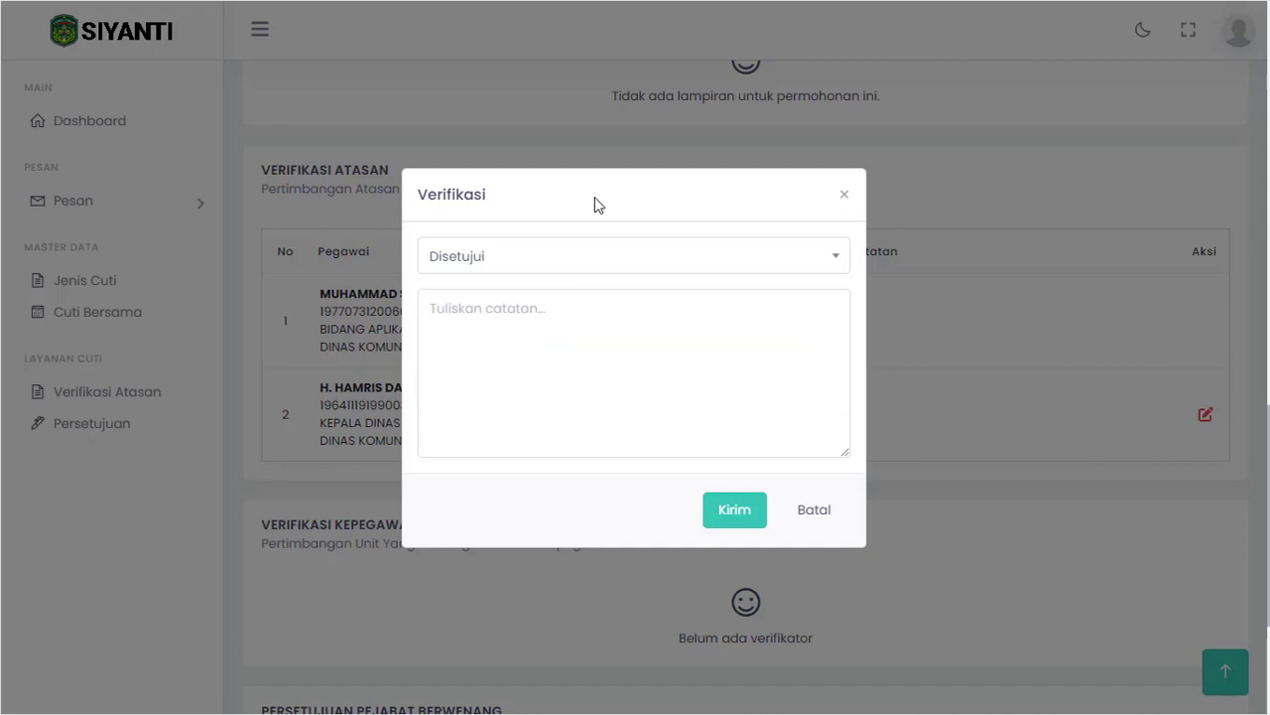
click(556, 264)
click(487, 325)
click(561, 314)
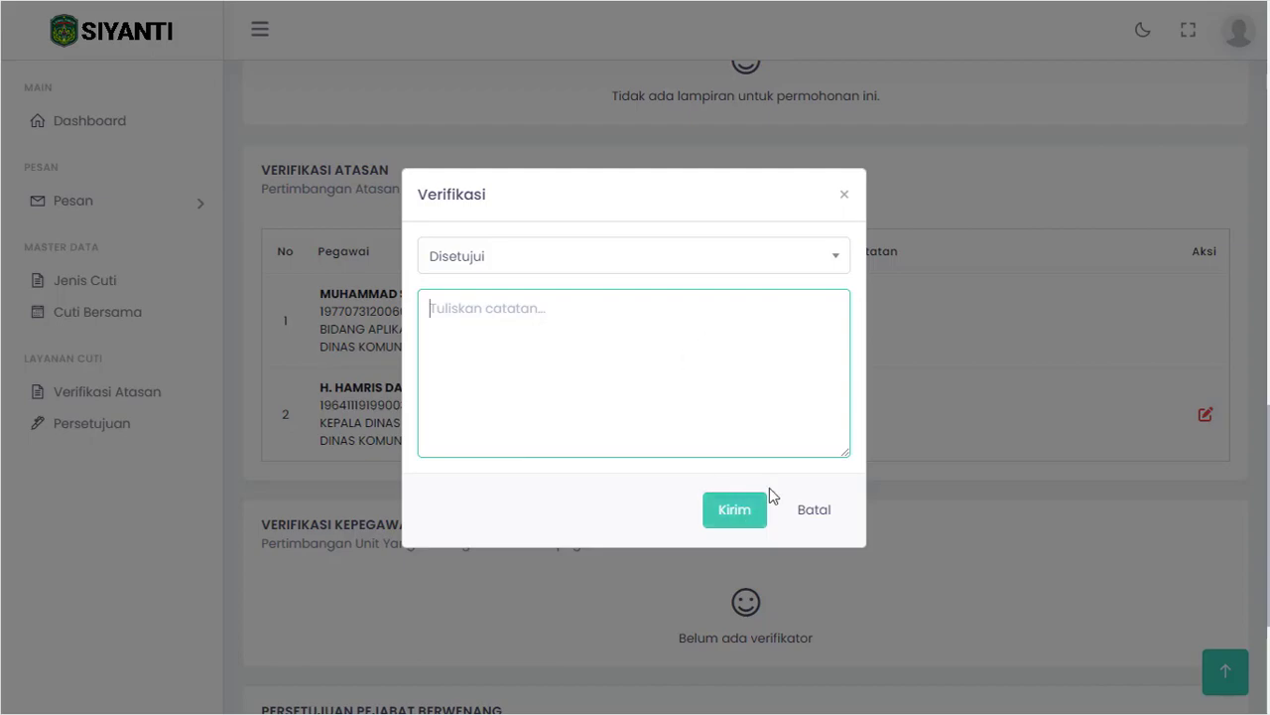
click(735, 512)
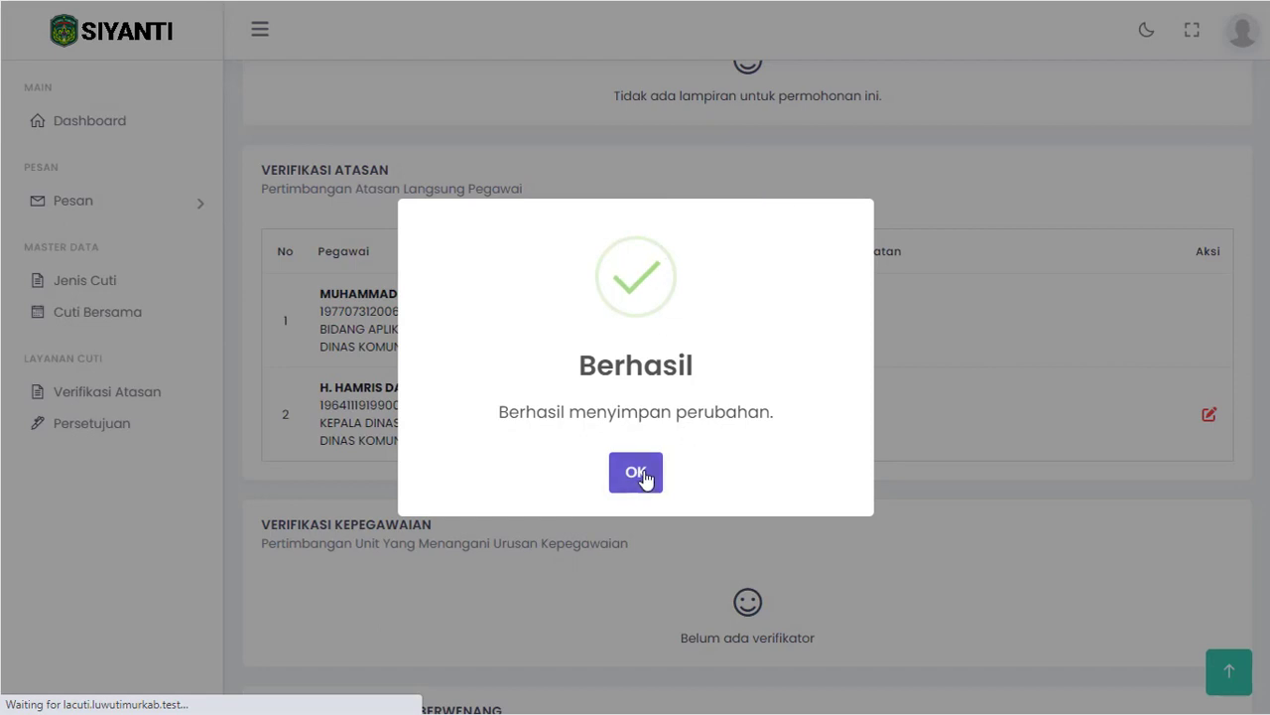
click(636, 476)
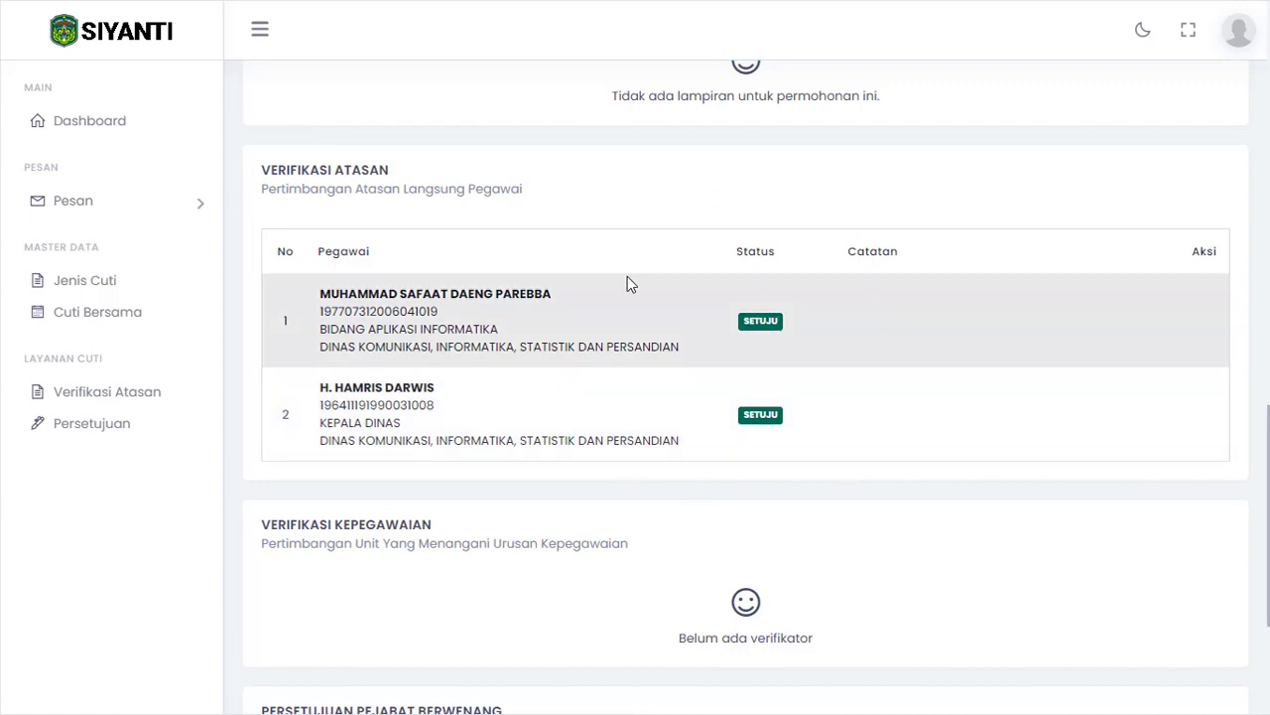
- Examine the Verifikasi Kepegawaian and Persetujuan Pejabat Berwenang sections of the leave request
scroll(670, 189, down, 2)
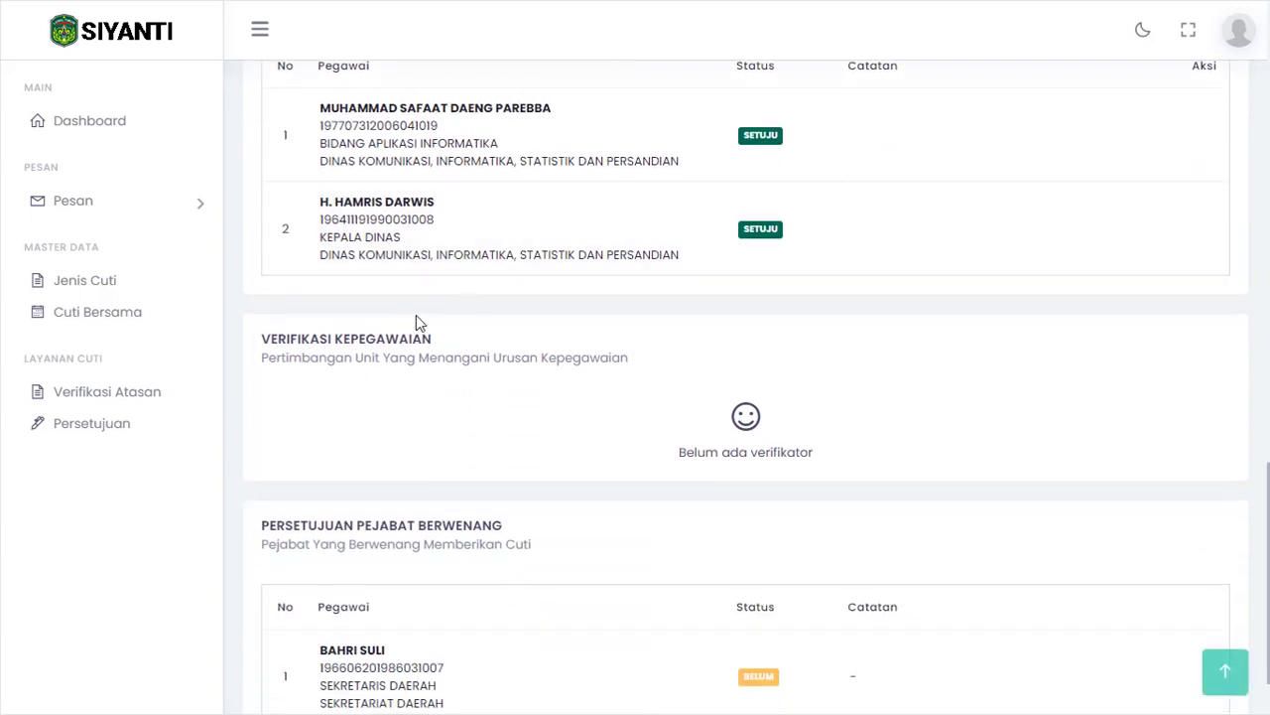
drag(263, 339, 643, 378)
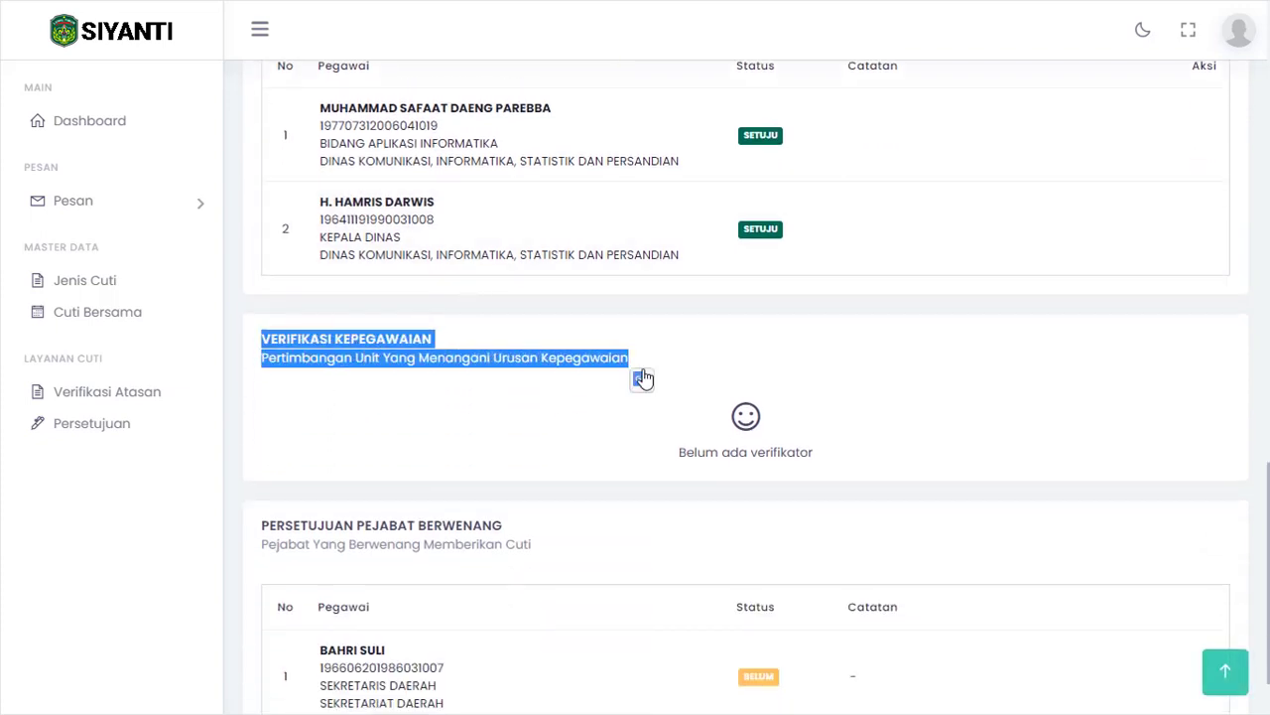
click(725, 363)
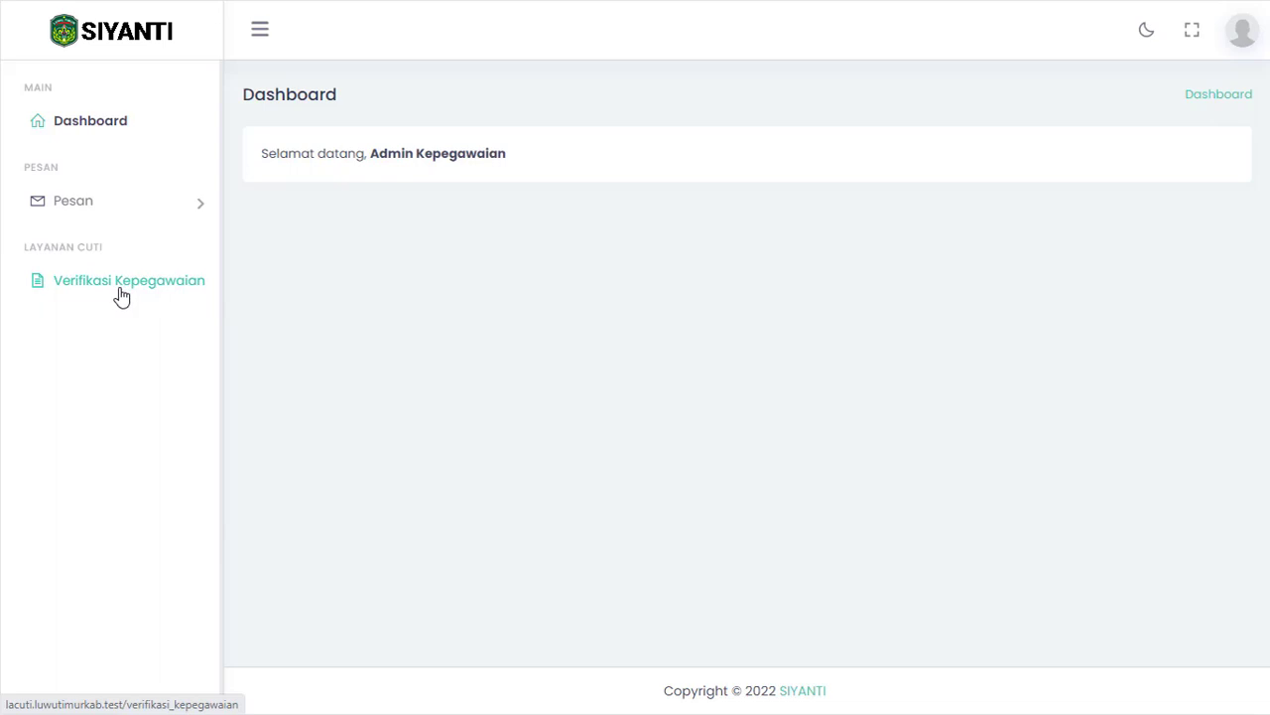
- Open the Verifikasi Kepegawaian list as Admin Kepegawaian and view its employee, leave date and status filters without applying any
click(206, 299)
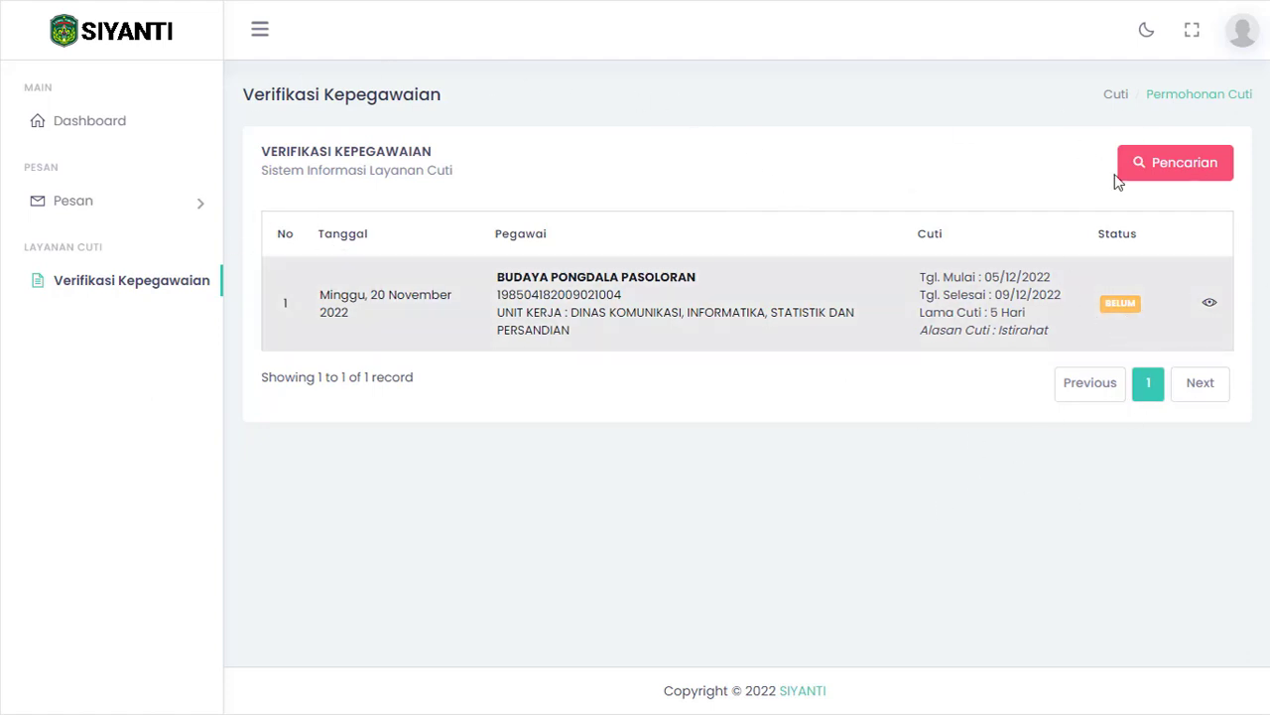
click(1180, 171)
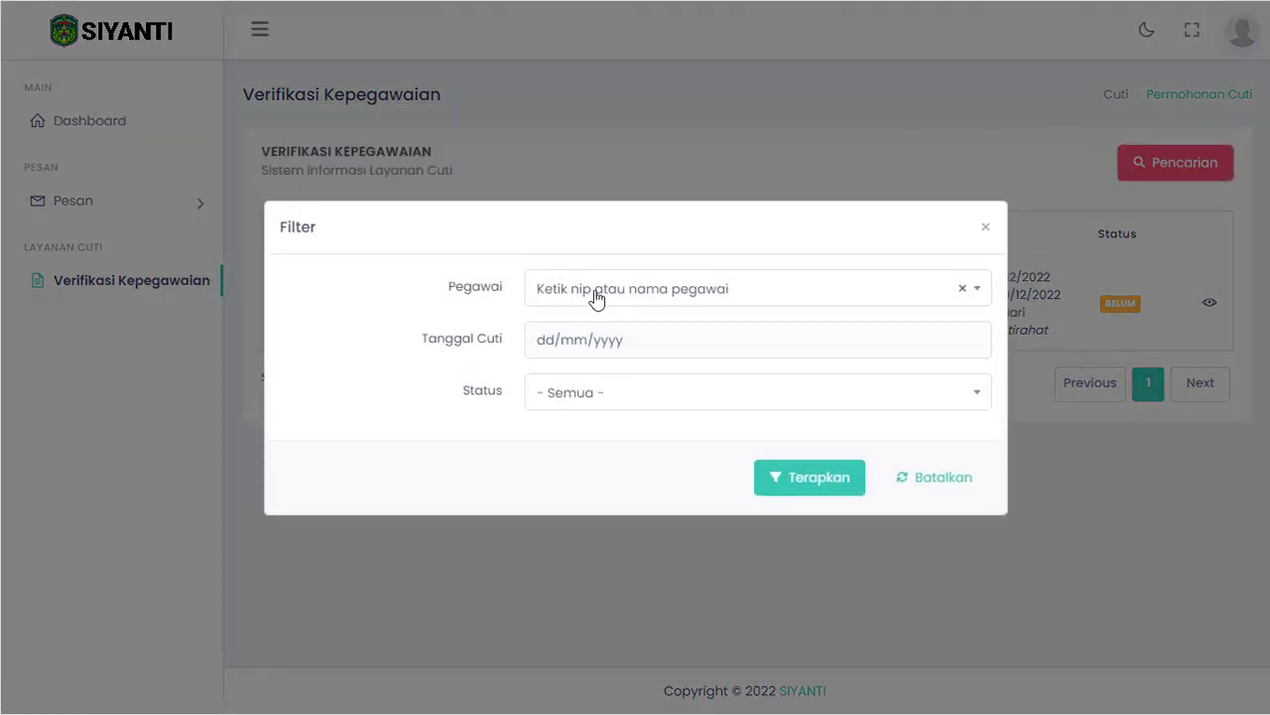
click(695, 296)
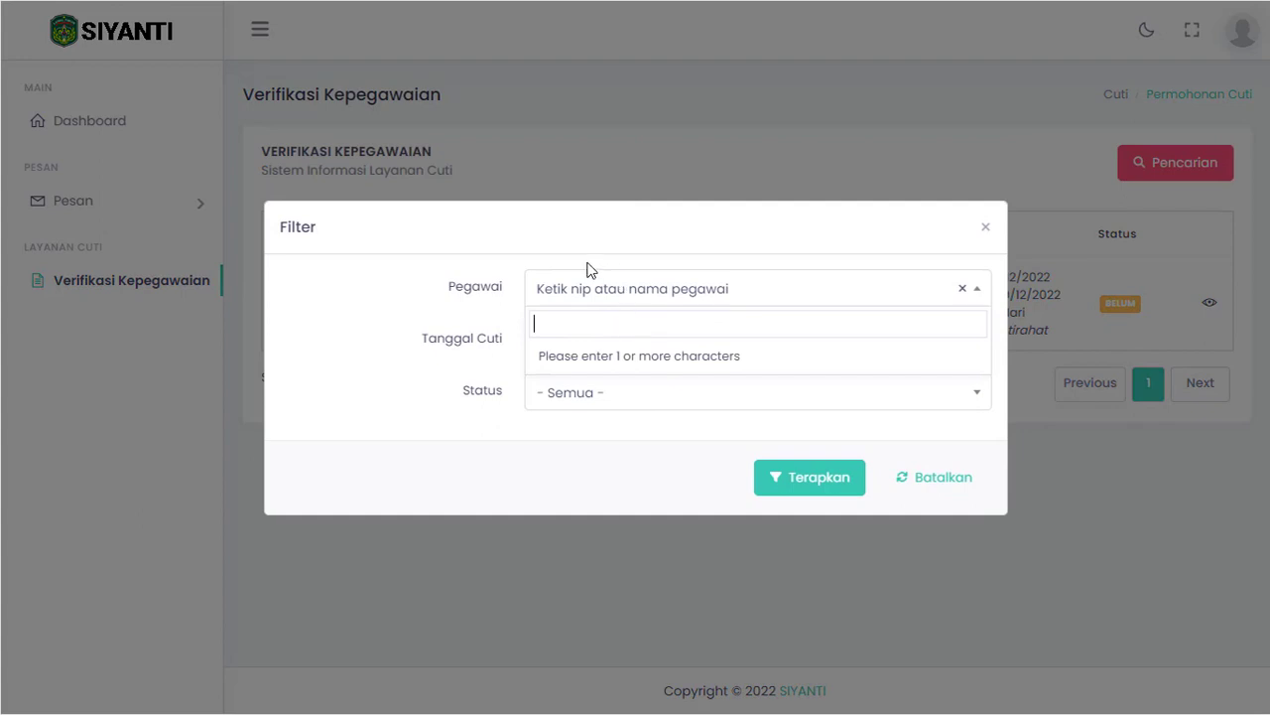
click(444, 295)
click(661, 343)
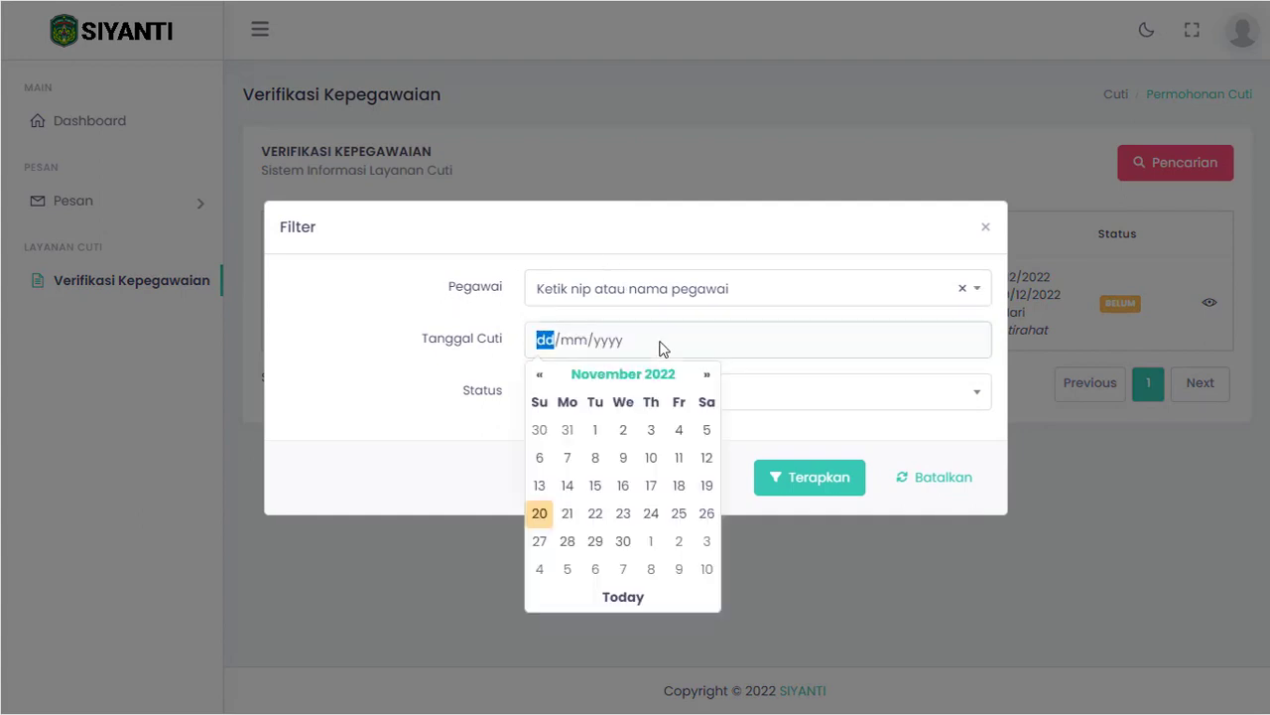
click(452, 383)
click(643, 403)
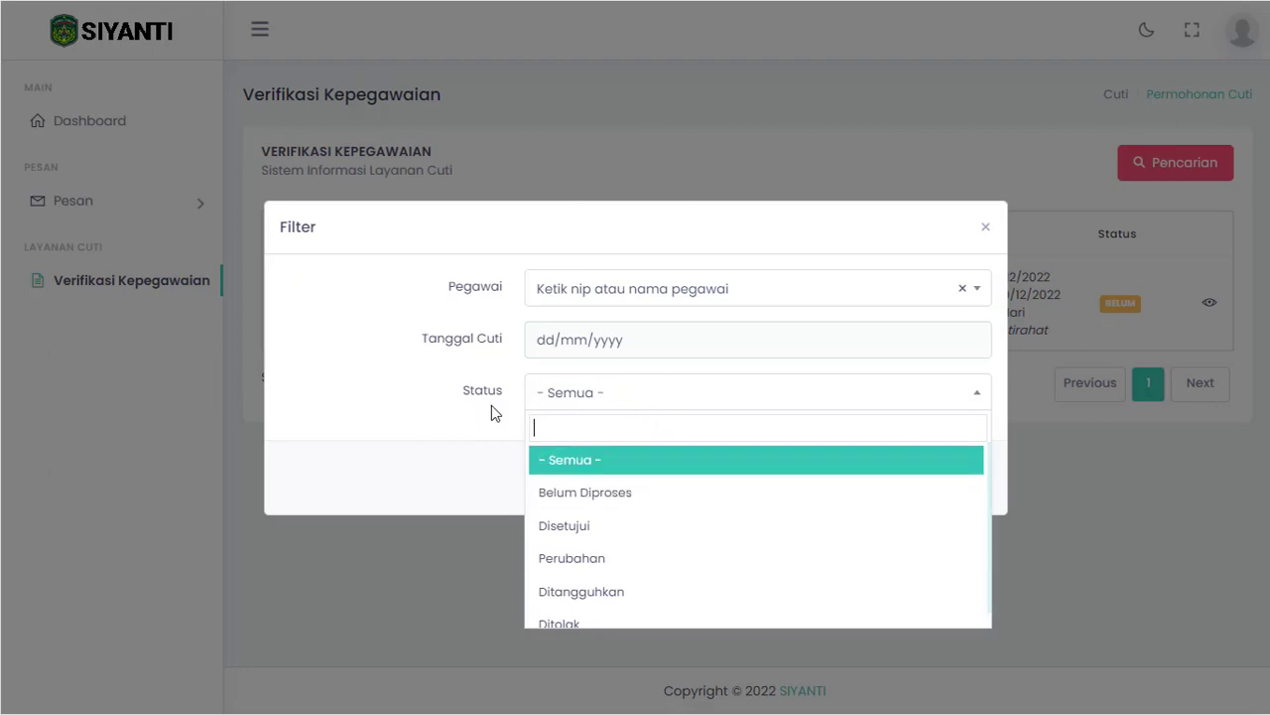
click(447, 385)
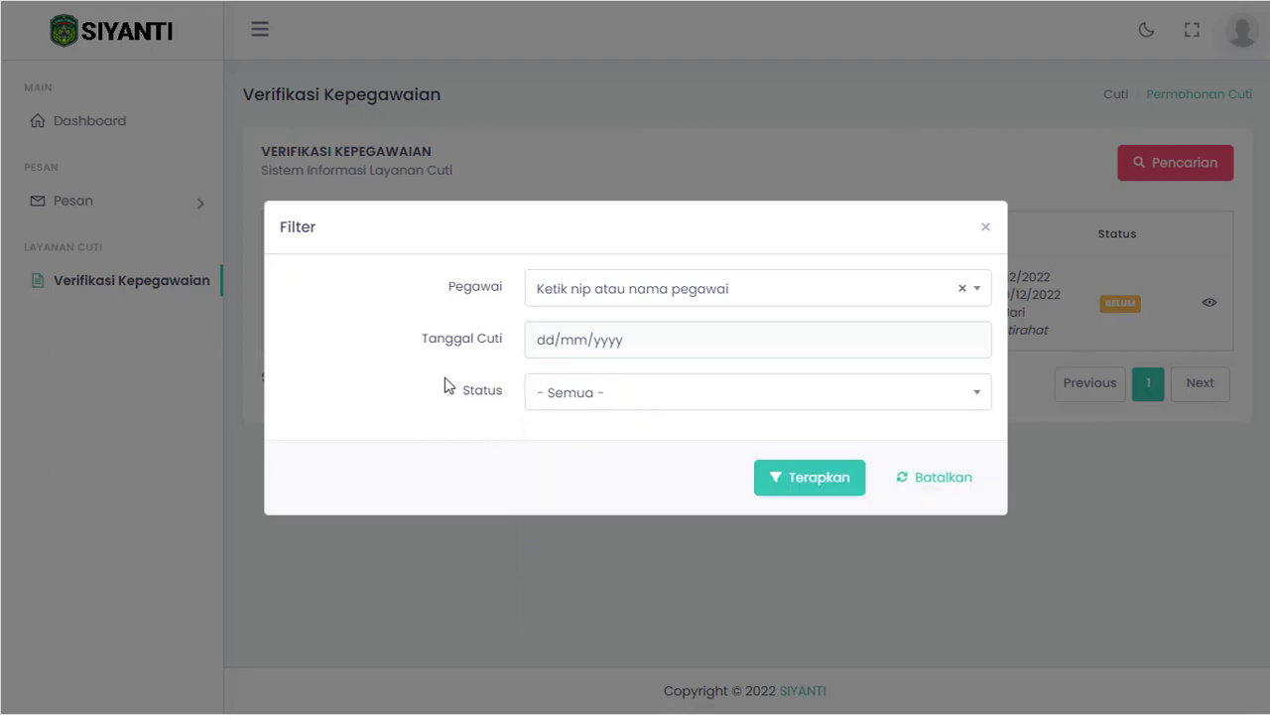
click(957, 479)
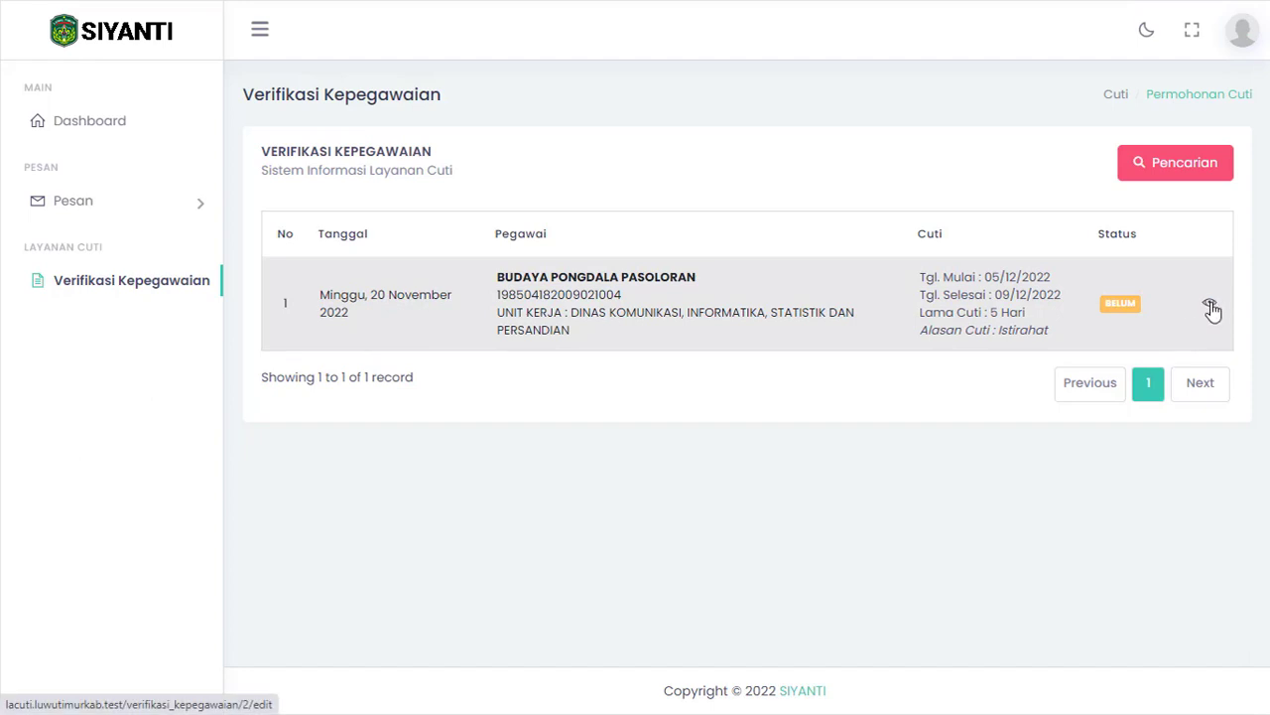
- Open the listed leave request and review its details, superior verification, and the Verifikasi Kepegawaian and Persetujuan Pejabat Berwenang sections
click(1211, 308)
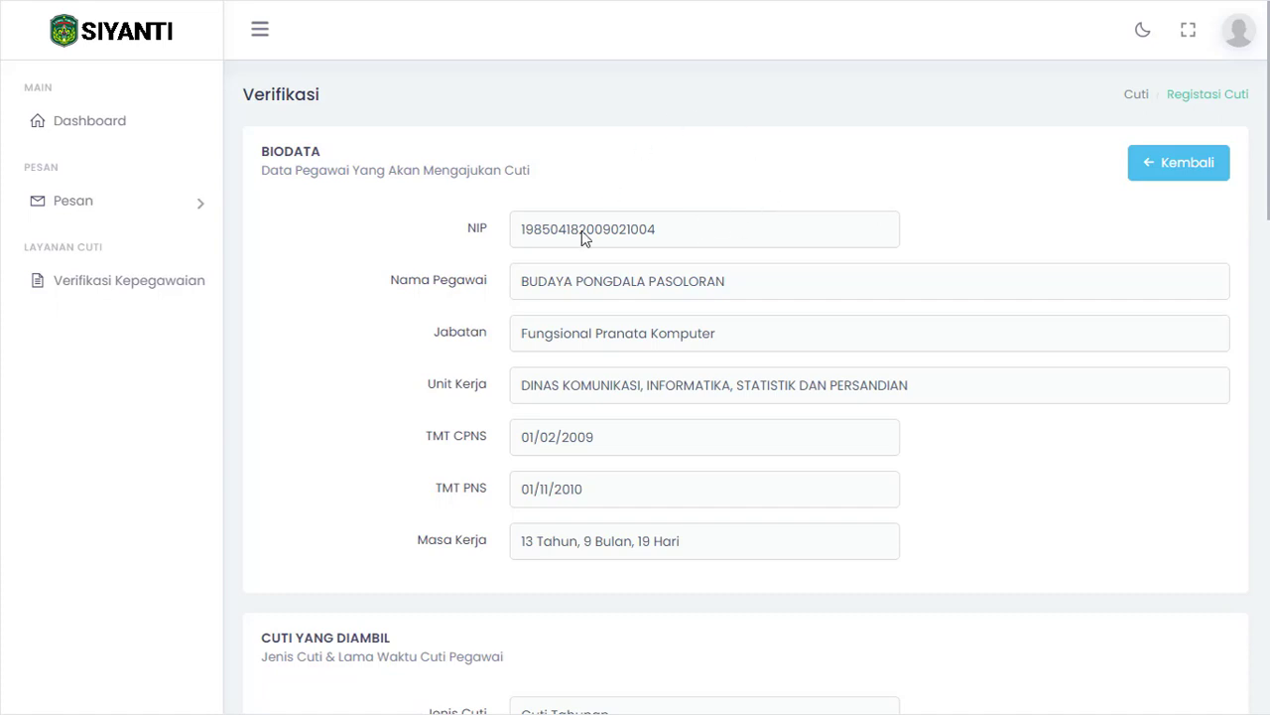
scroll(706, 286, down, 4)
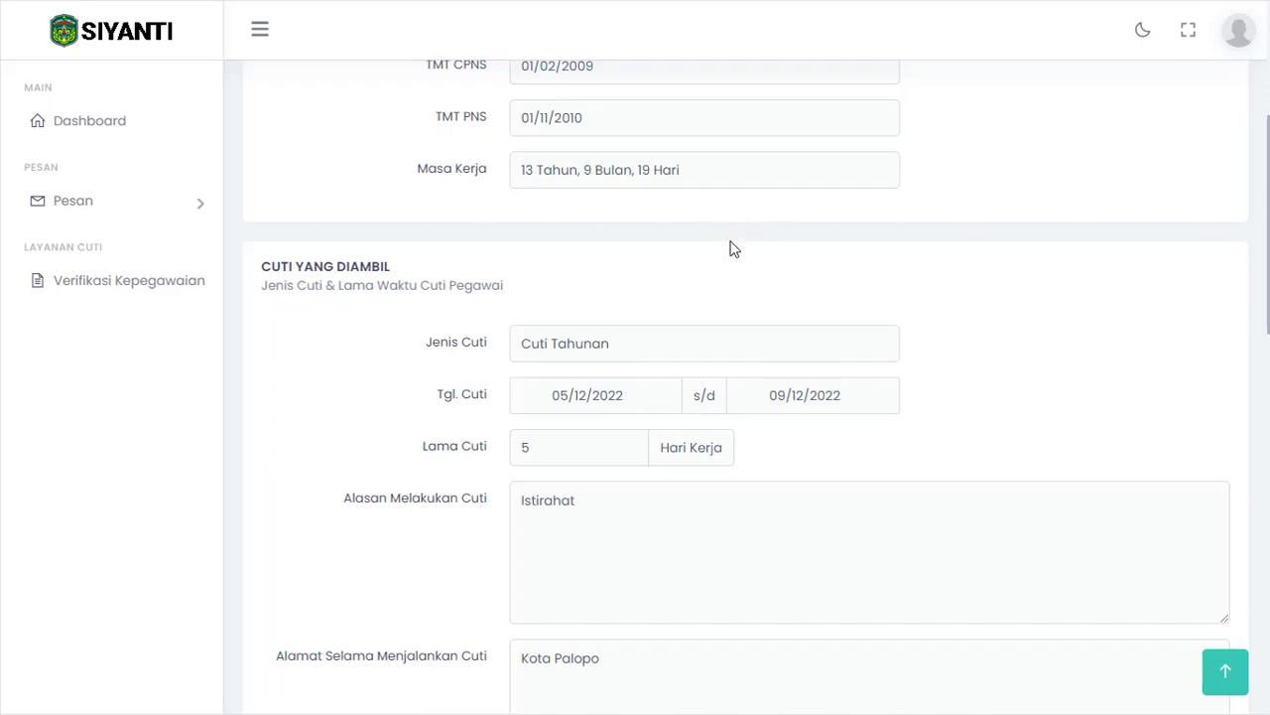
scroll(685, 239, up, 4)
scroll(678, 227, down, 10)
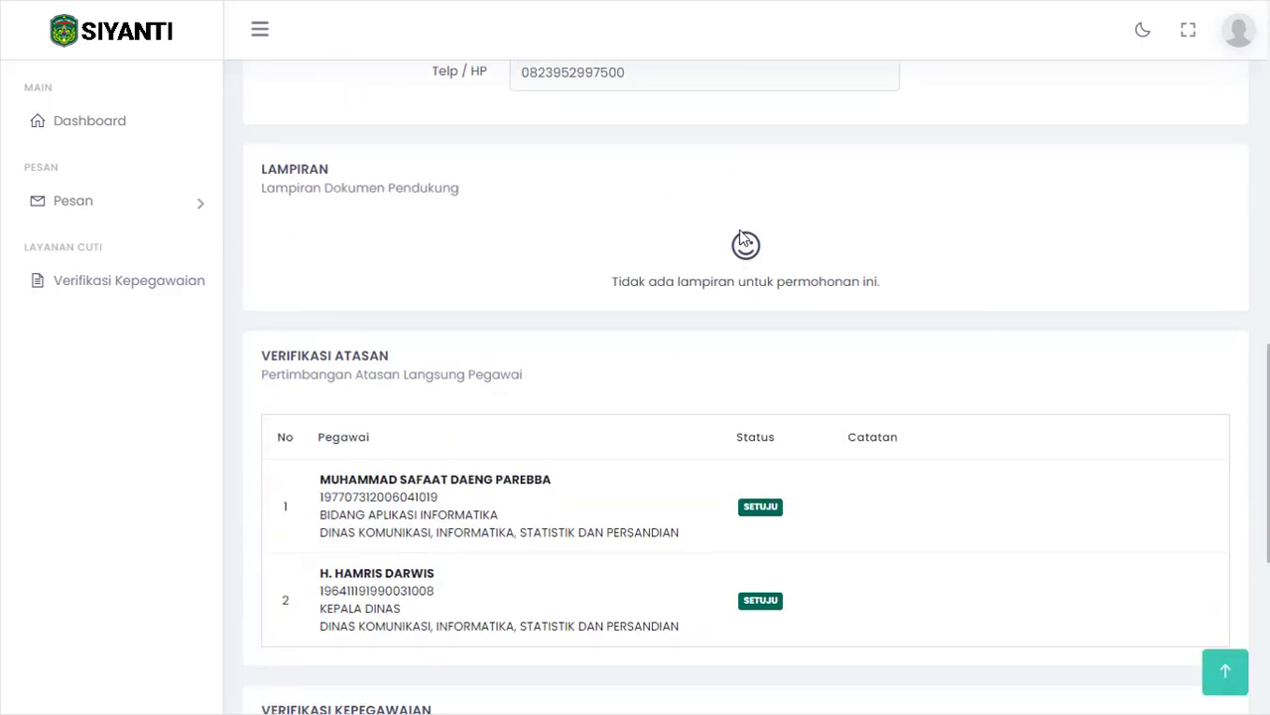
scroll(745, 218, down, 5)
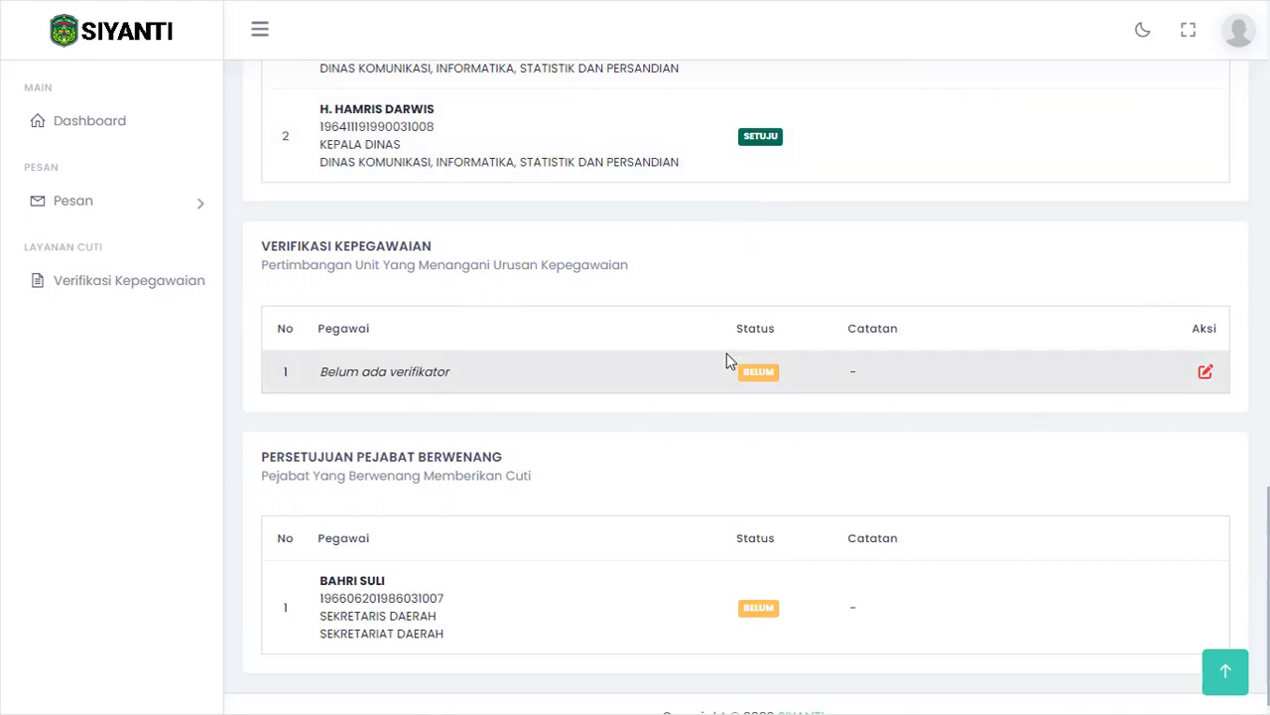
- Submit the personnel unit's verification of the leave request as Disetujui, leaving the note empty, and check the Persetujuan Pejabat Berwenang section
click(1204, 375)
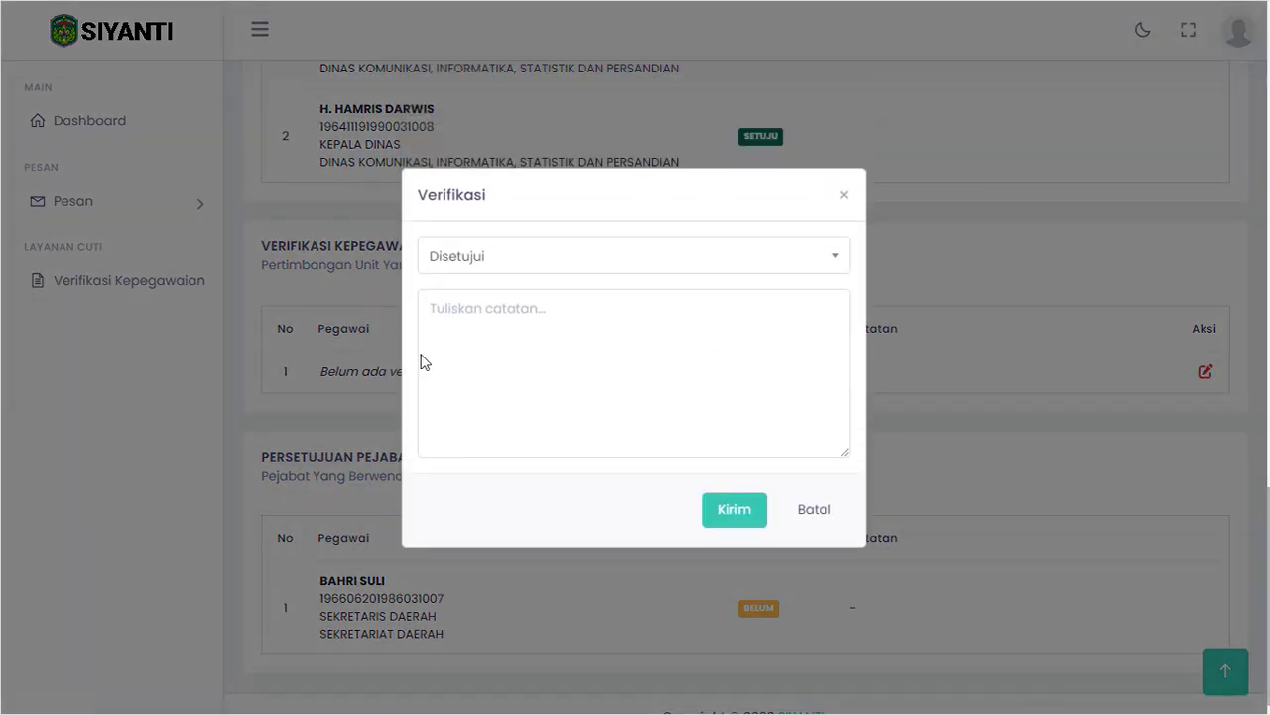
click(588, 266)
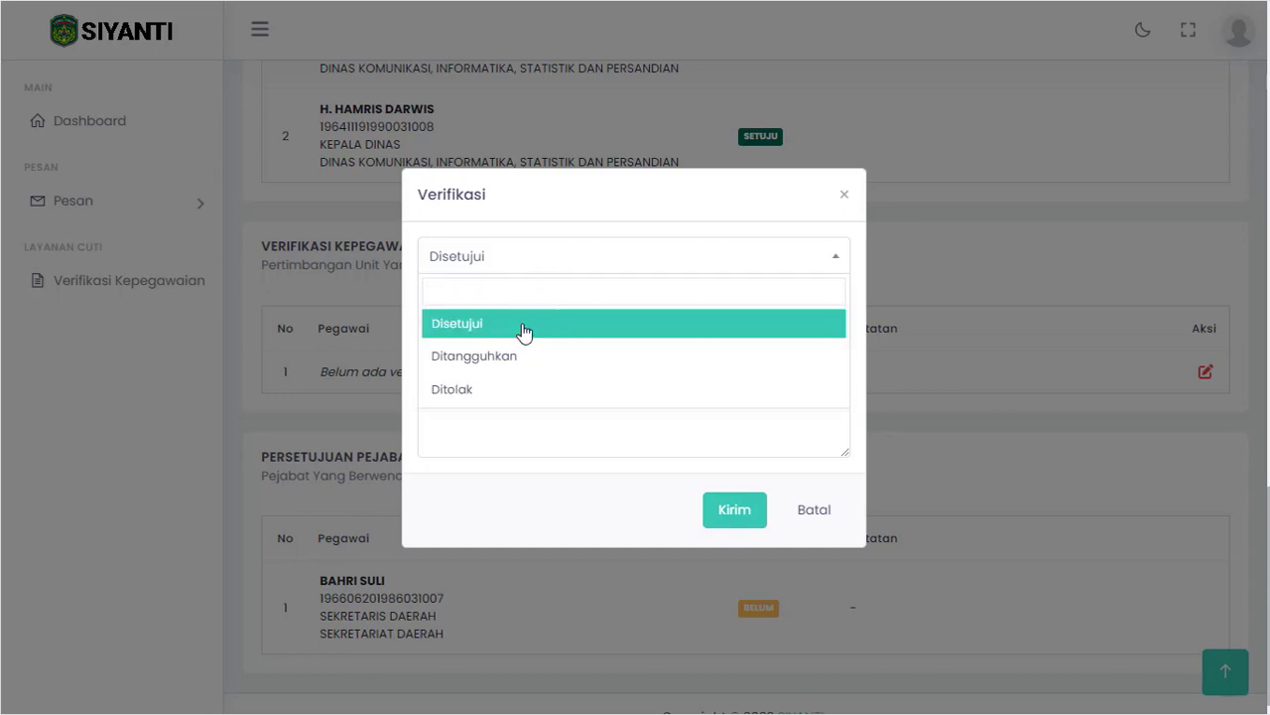
click(472, 397)
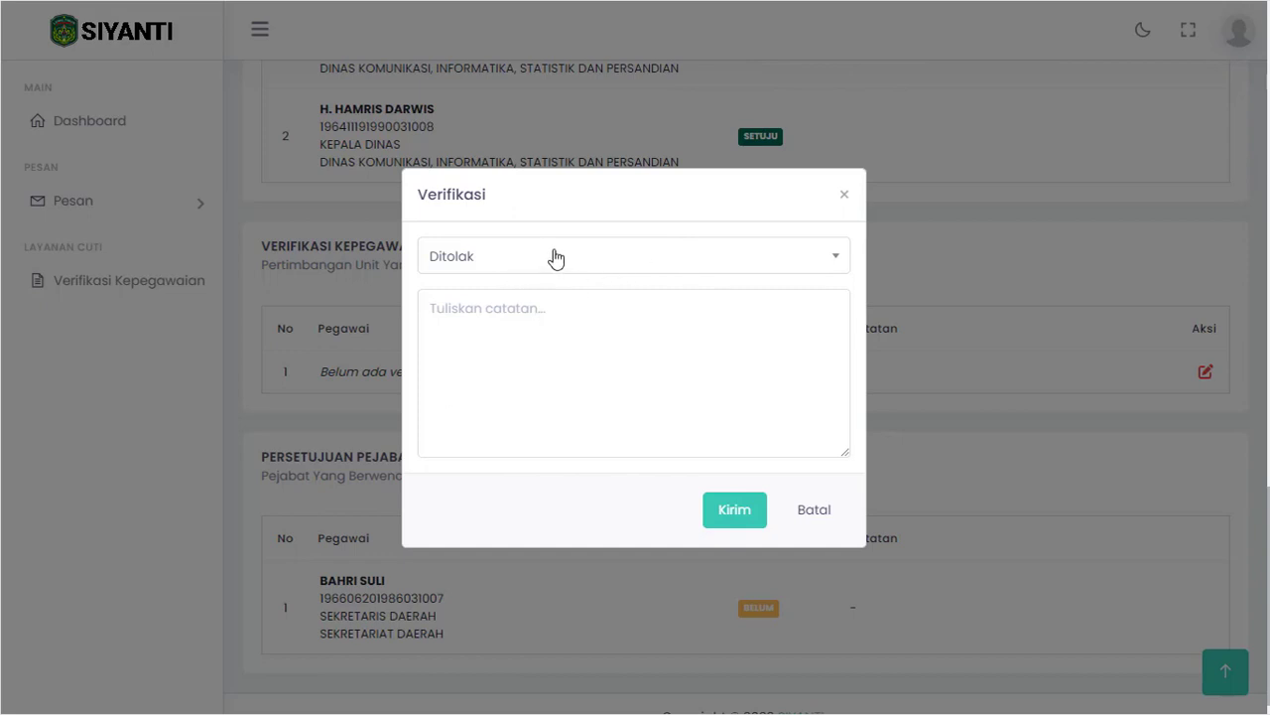
click(651, 262)
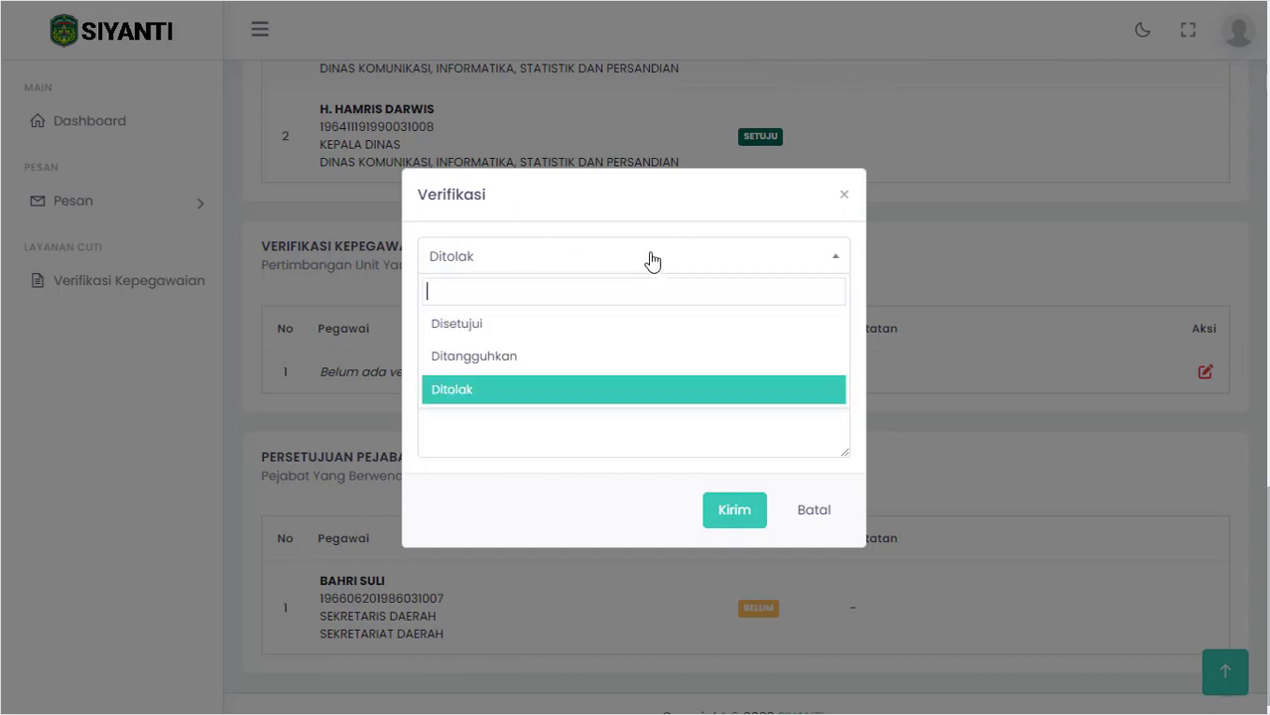
click(533, 342)
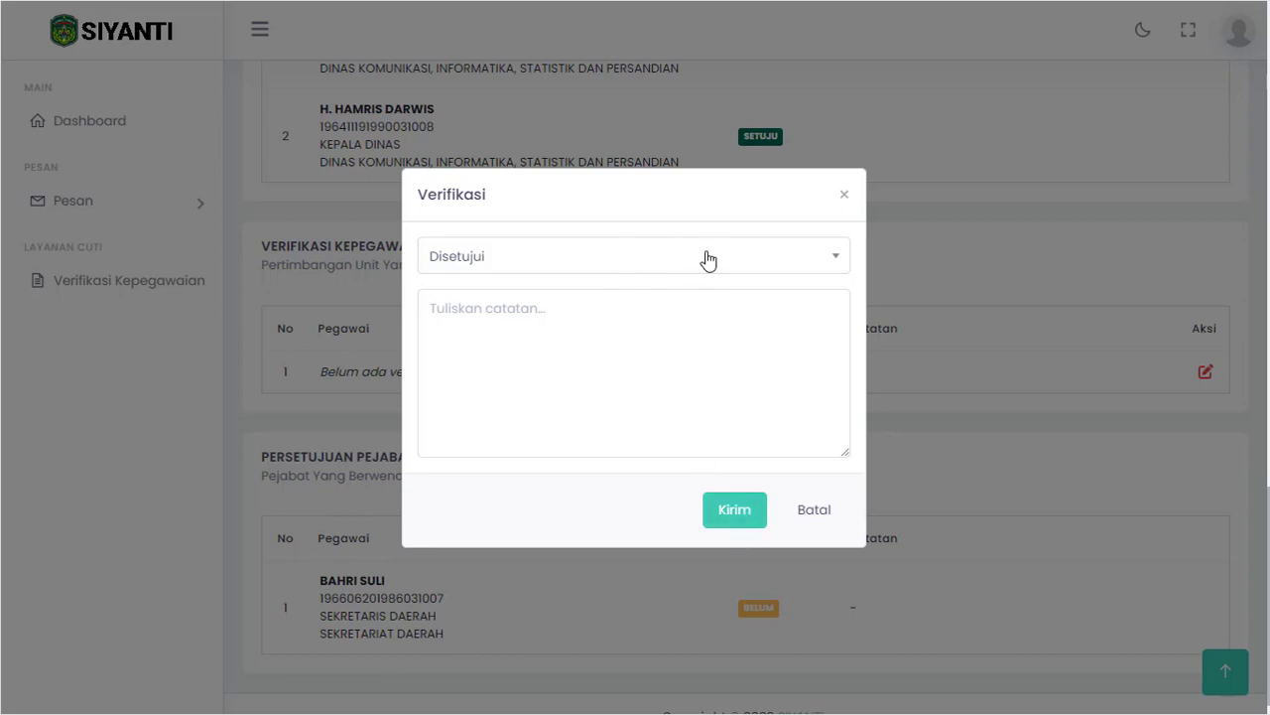
click(572, 259)
click(595, 256)
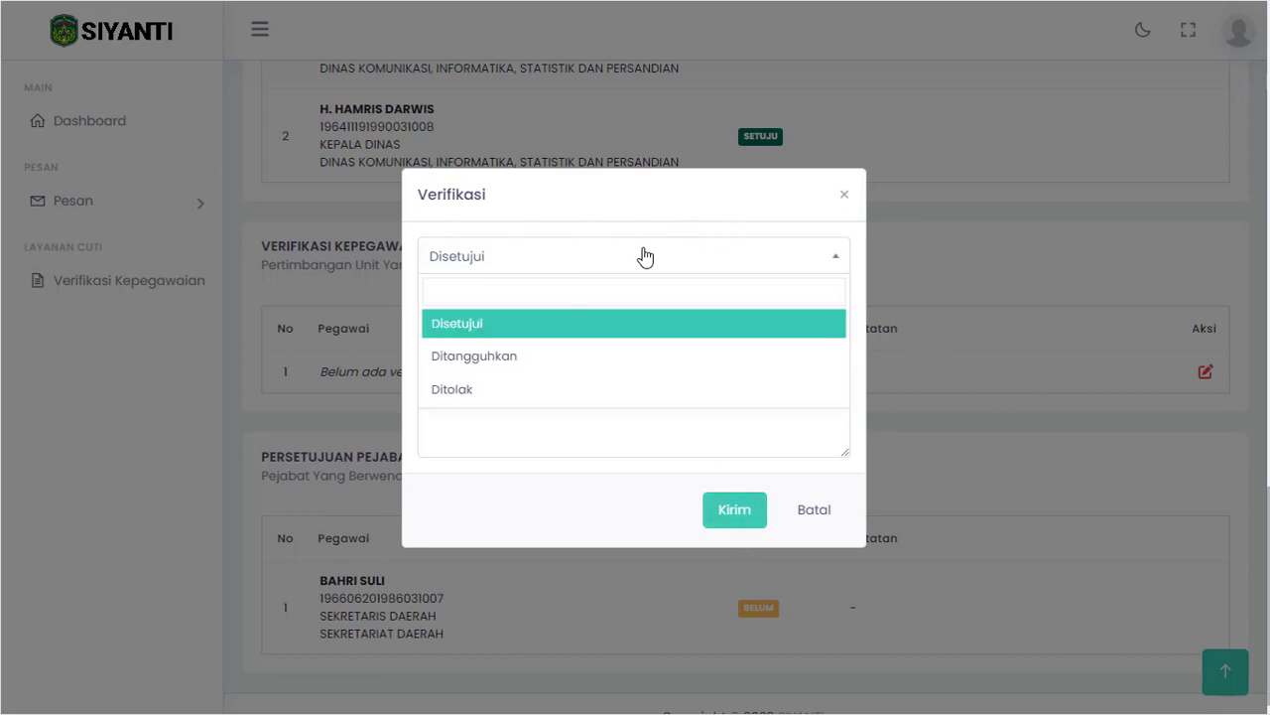
click(711, 250)
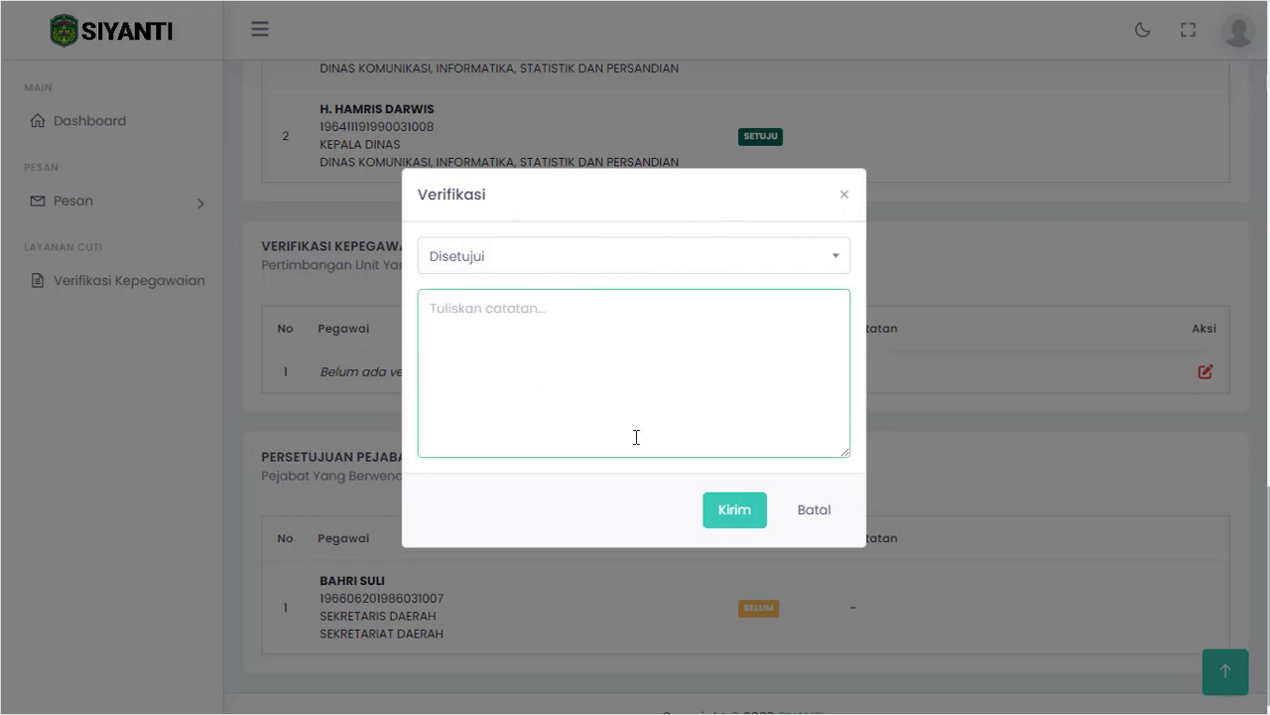
click(728, 510)
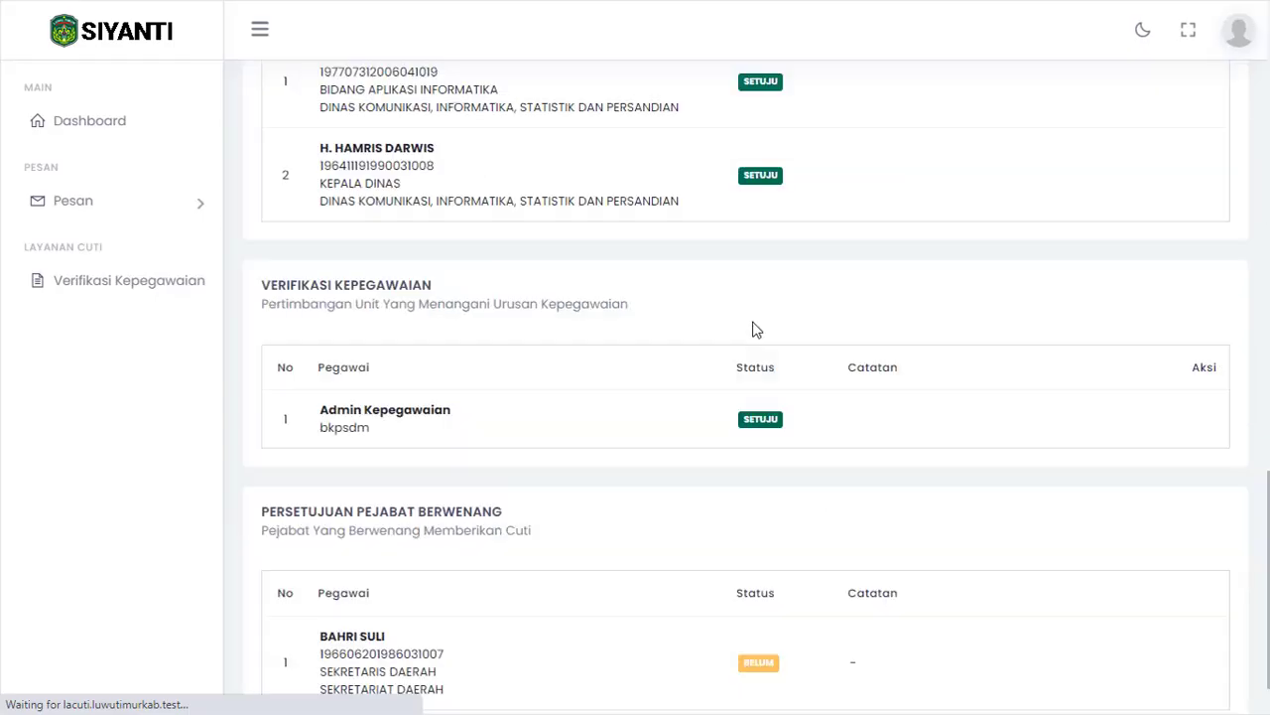
scroll(755, 312, down, 1)
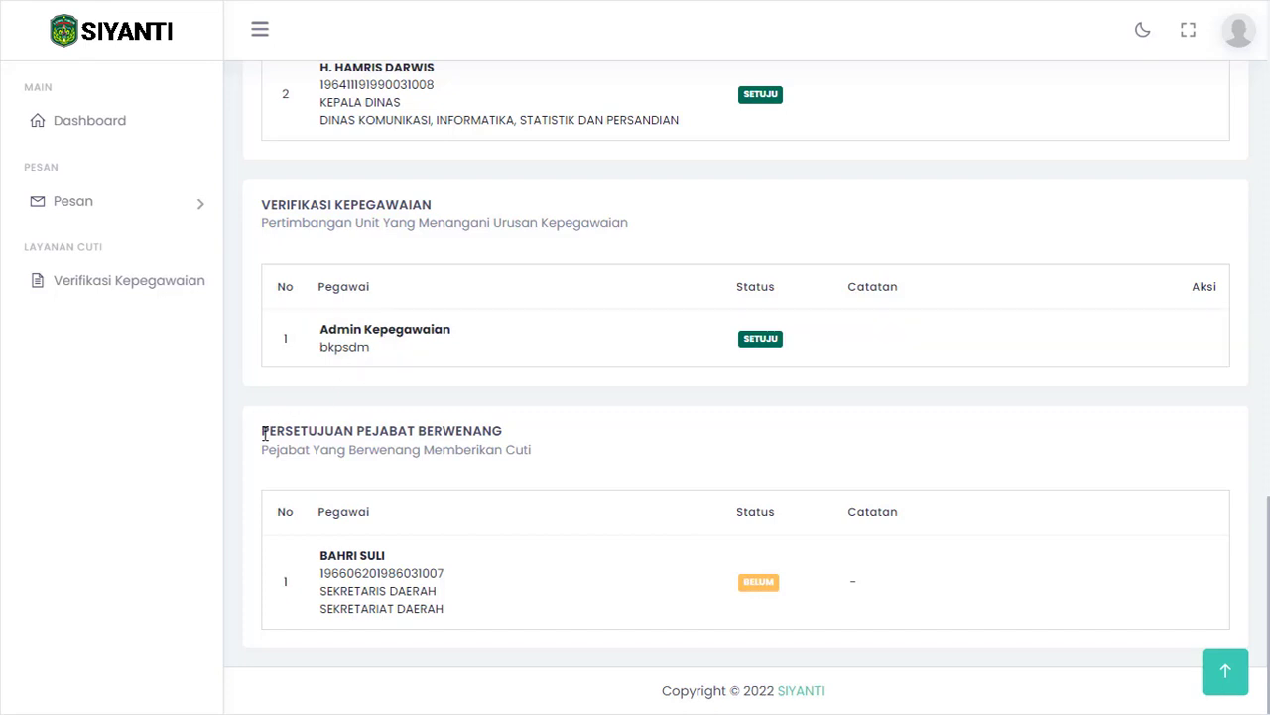
drag(285, 430, 487, 467)
click(600, 458)
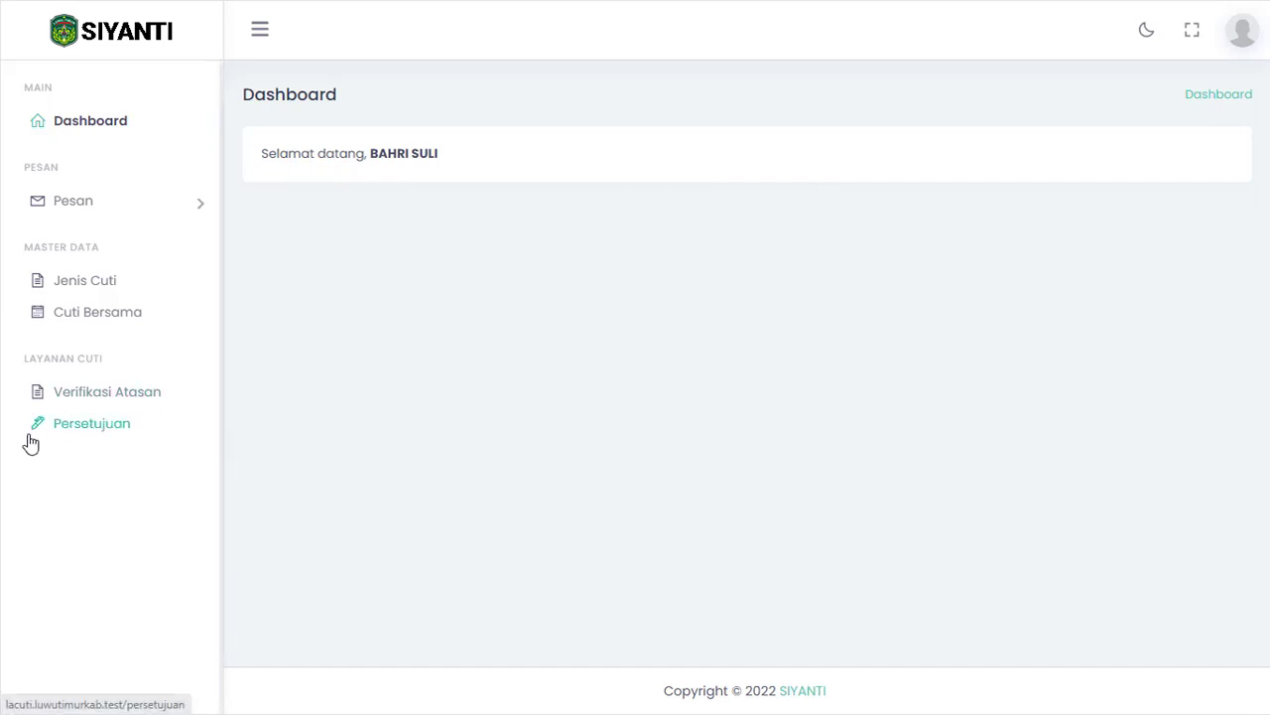
- Open the leave request from the authorised official's Persetujuan list and review its biodata, leave details and attachments
click(105, 444)
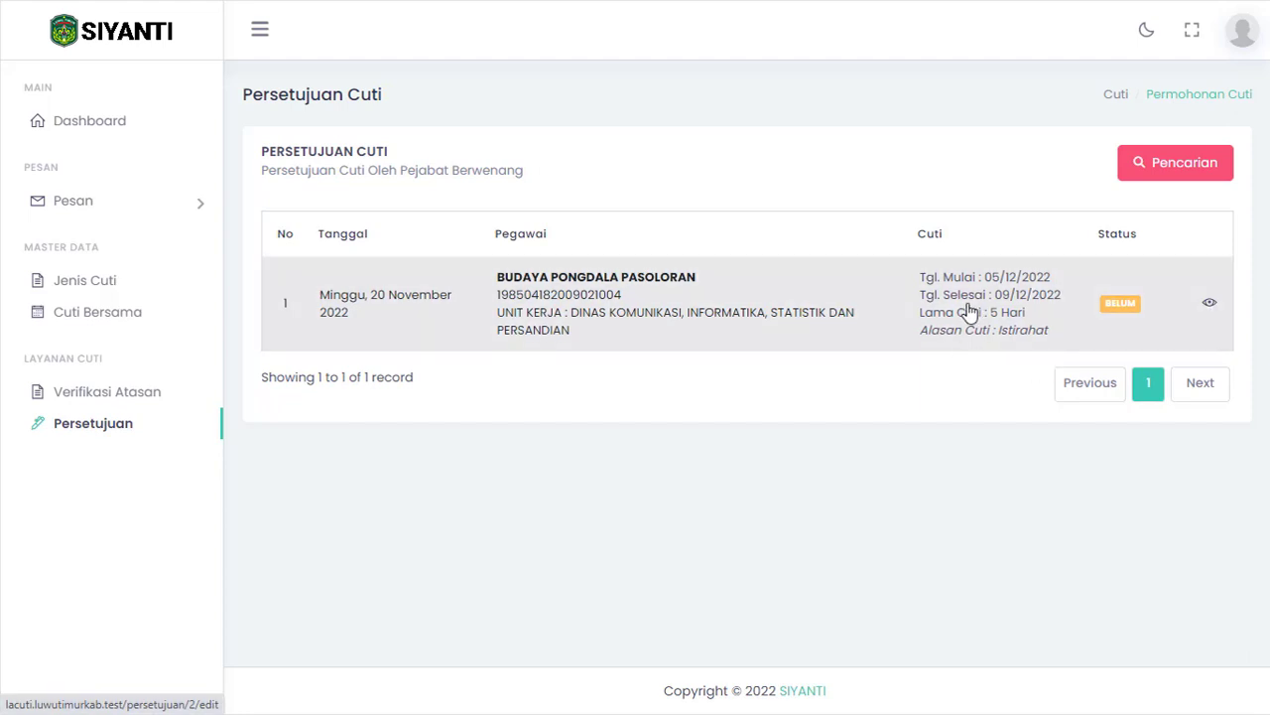
click(970, 311)
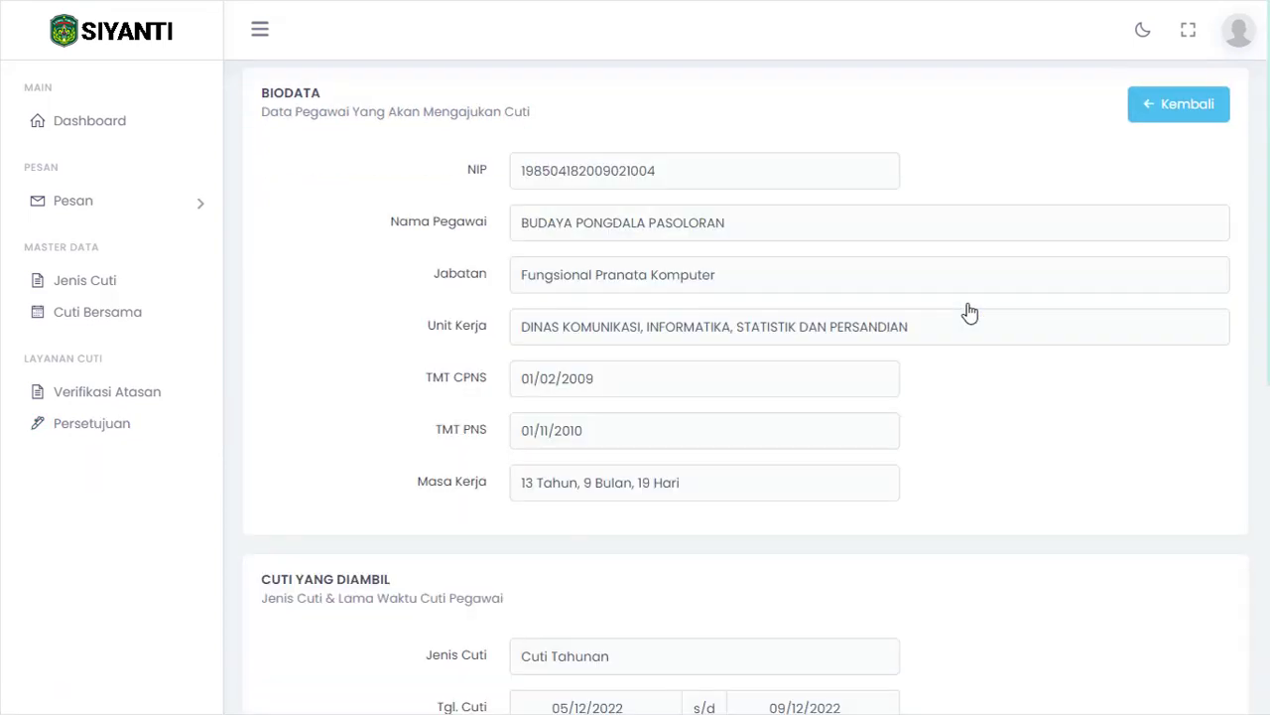
scroll(969, 312, up, 1)
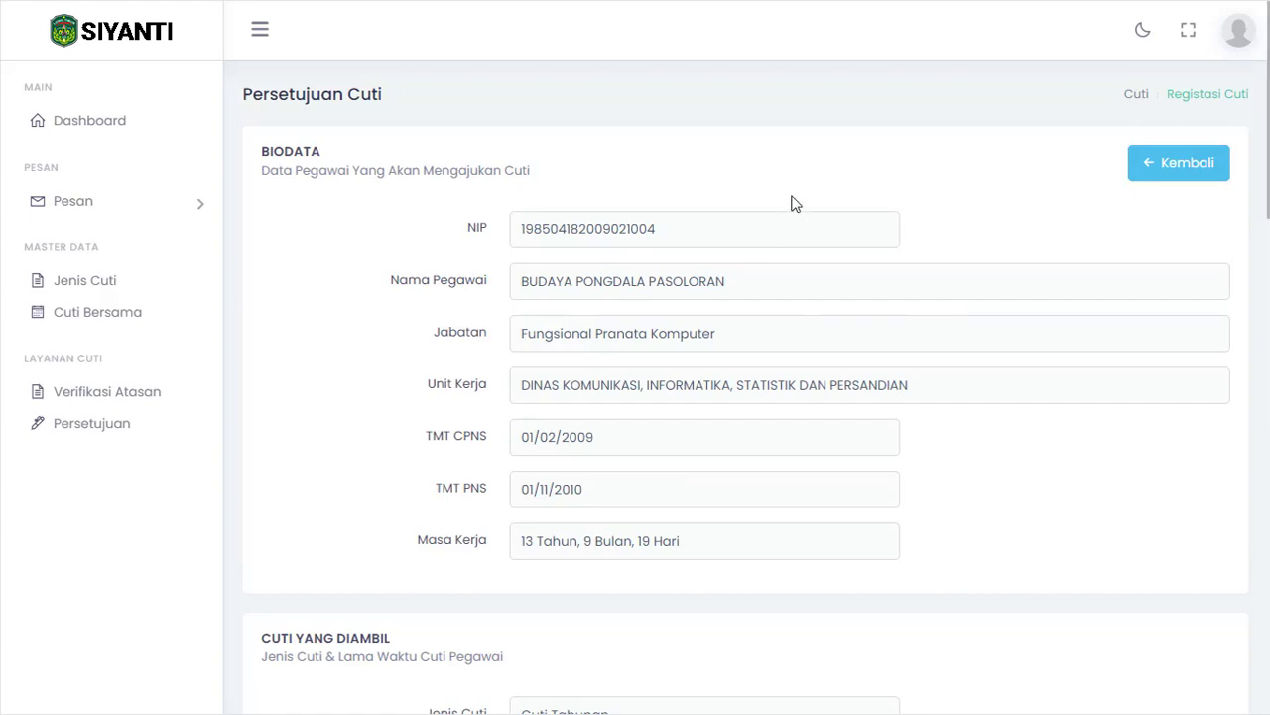
scroll(865, 175, down, 1)
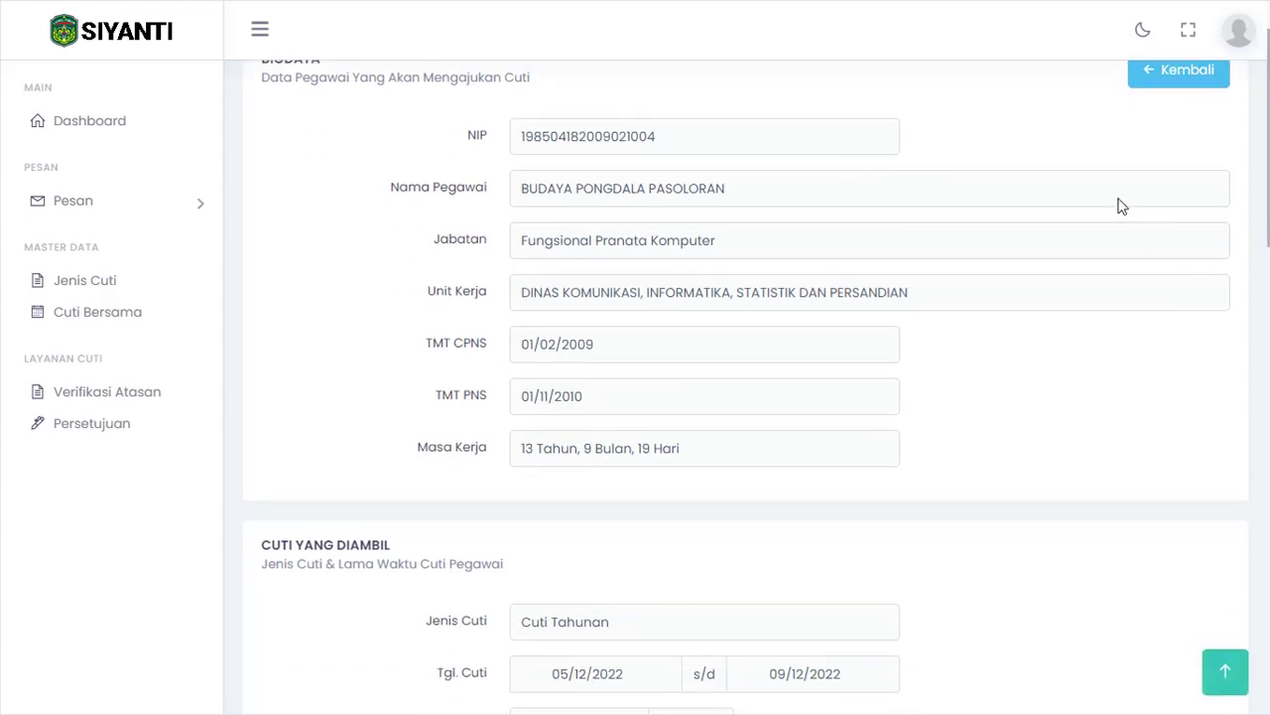
scroll(1149, 224, down, 5)
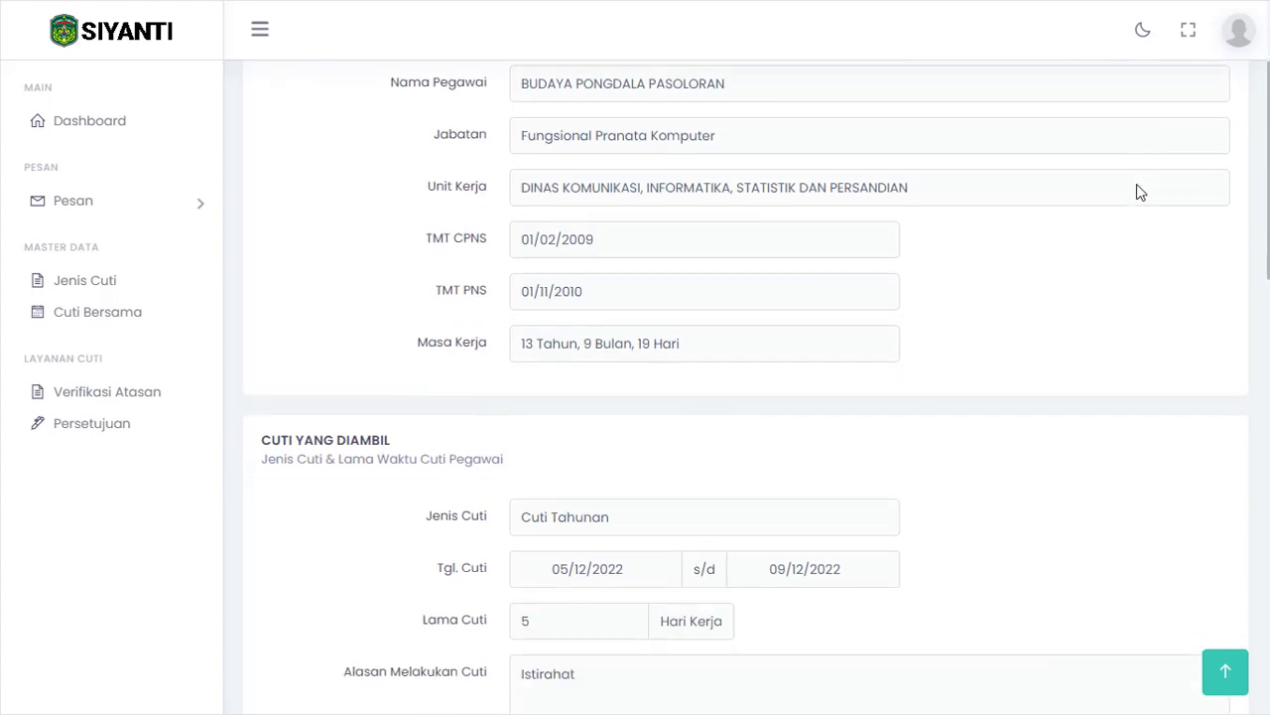
scroll(1131, 184, down, 2)
scroll(1120, 185, up, 2)
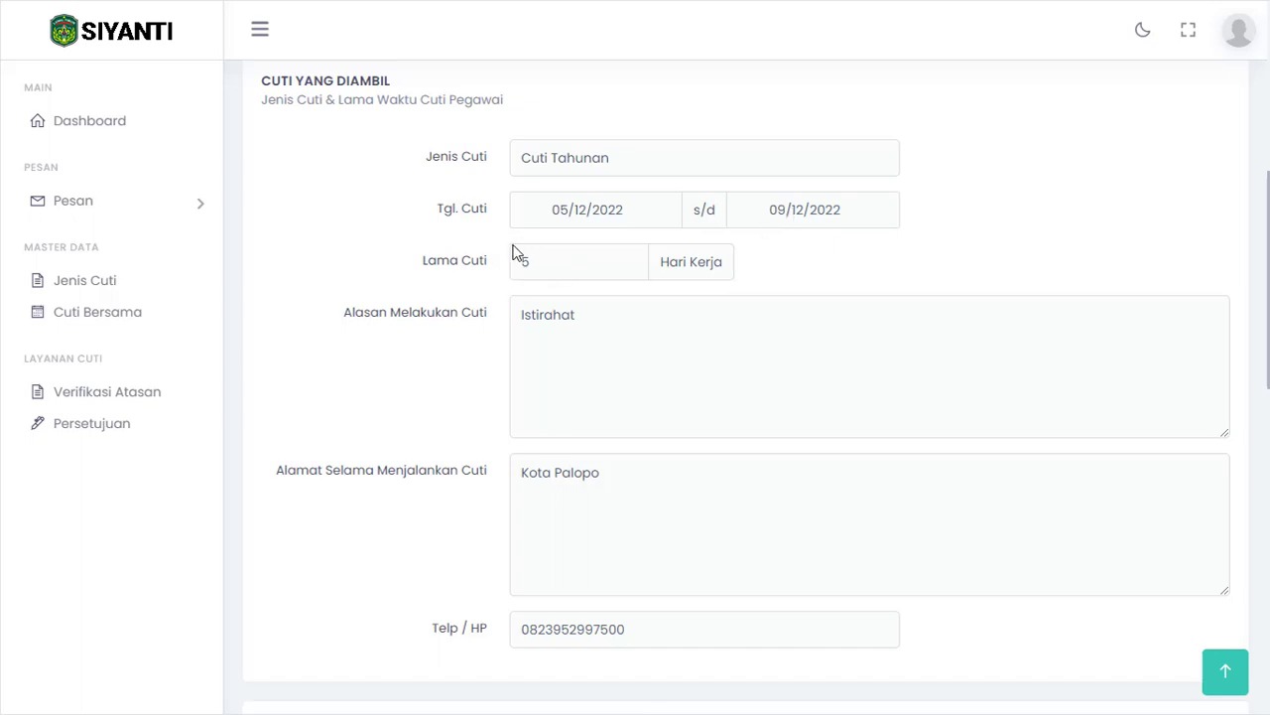
scroll(746, 209, down, 2)
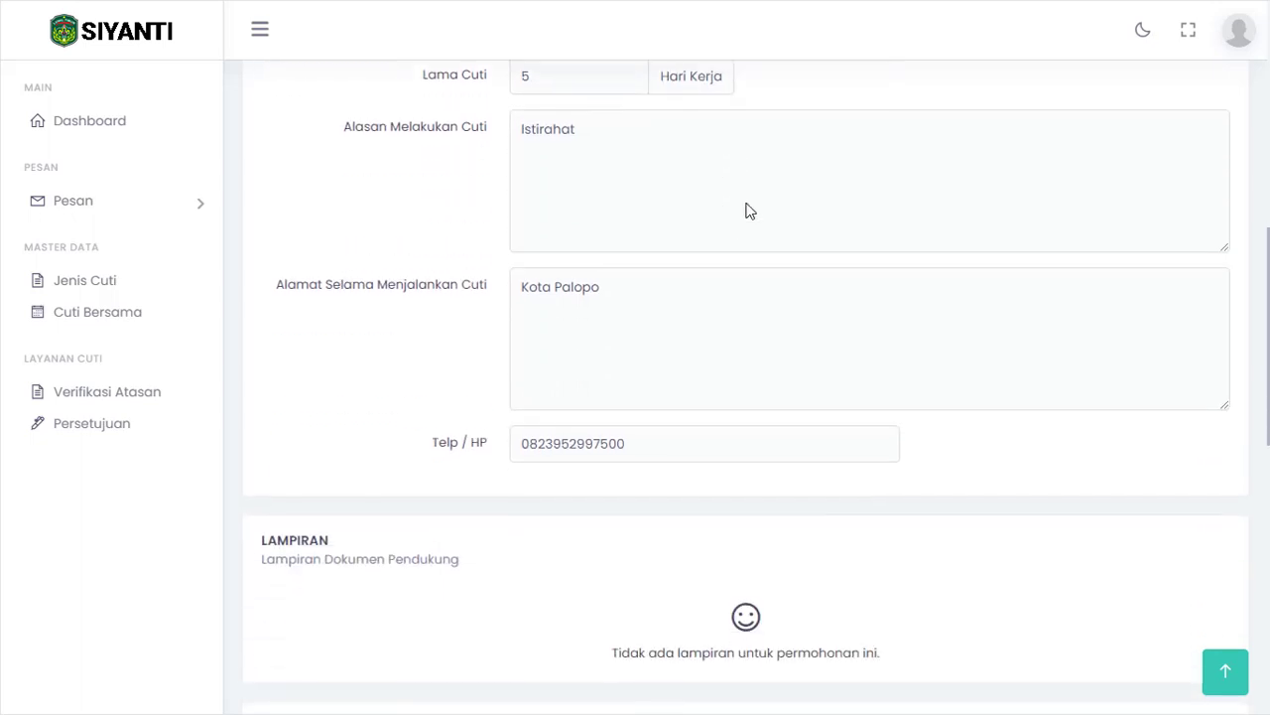
scroll(684, 170, down, 4)
scroll(687, 173, down, 3)
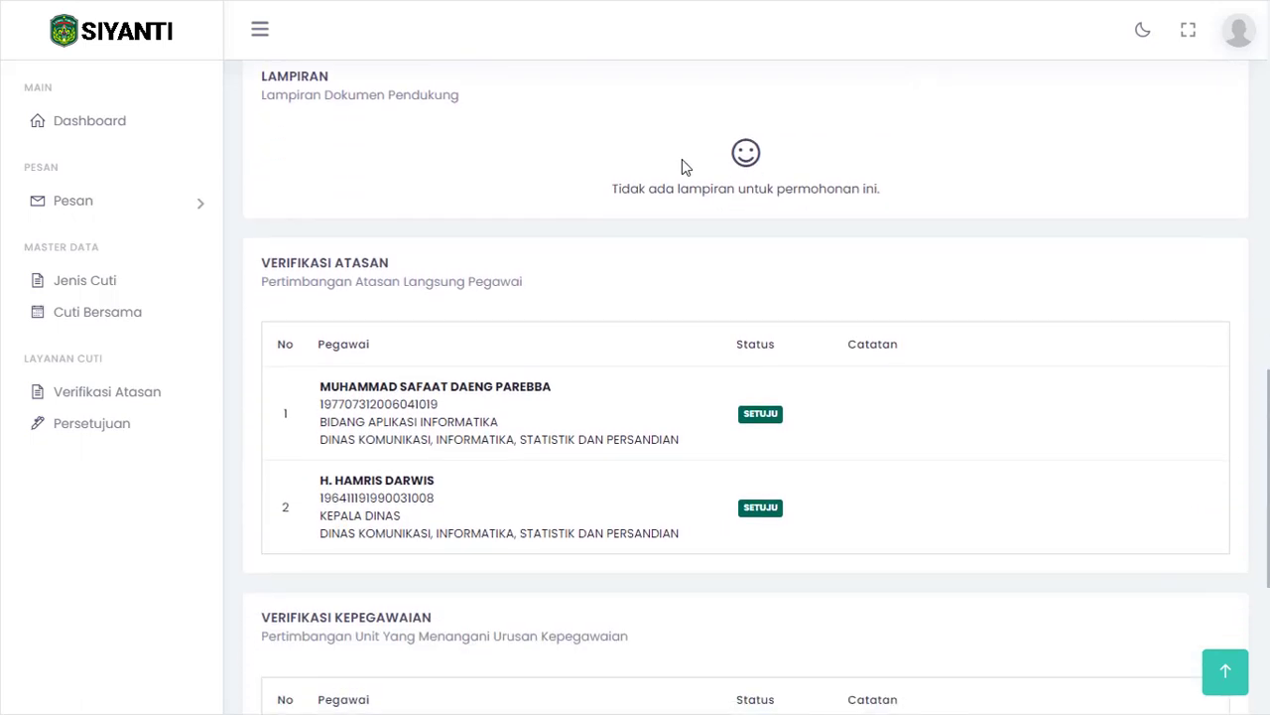
- Examine the Verifikasi Atasan, Verifikasi Kepegawaian and Persetujuan Pejabat Berwenang sections of the leave request
scroll(367, 189, up, 1)
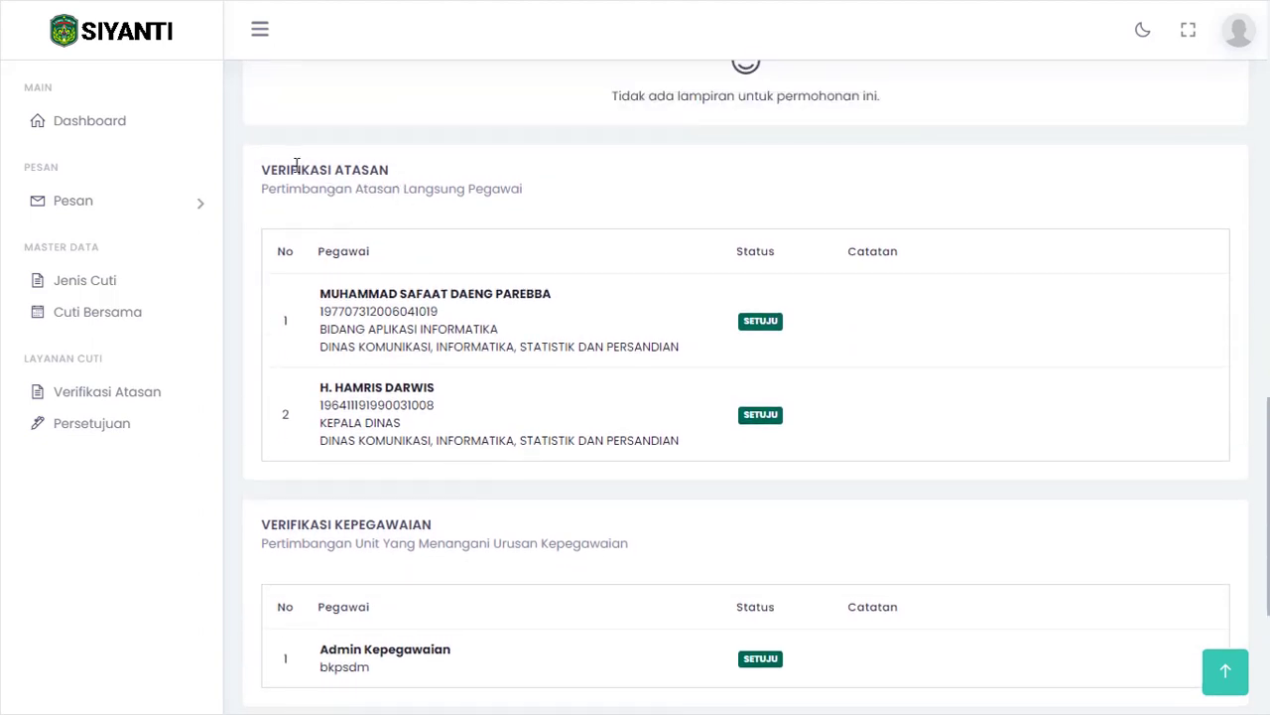
drag(264, 169, 519, 185)
click(547, 293)
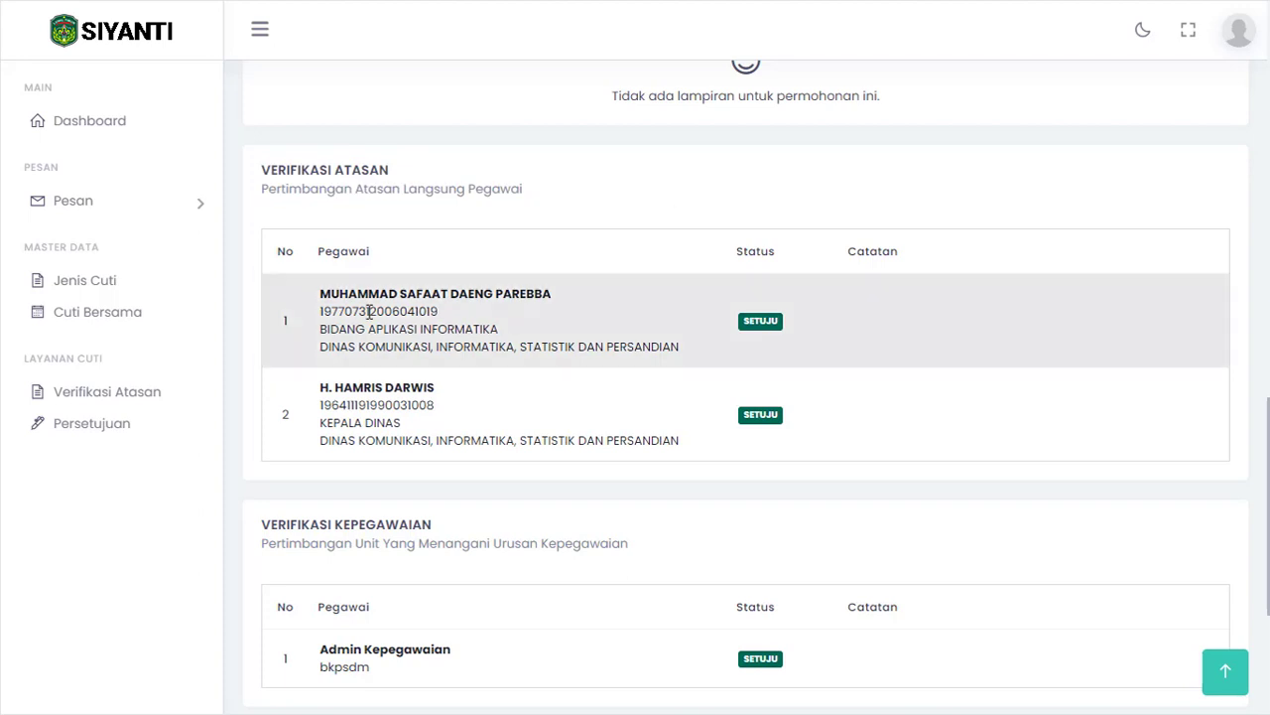
drag(345, 293, 510, 293)
click(617, 327)
scroll(489, 377, down, 2)
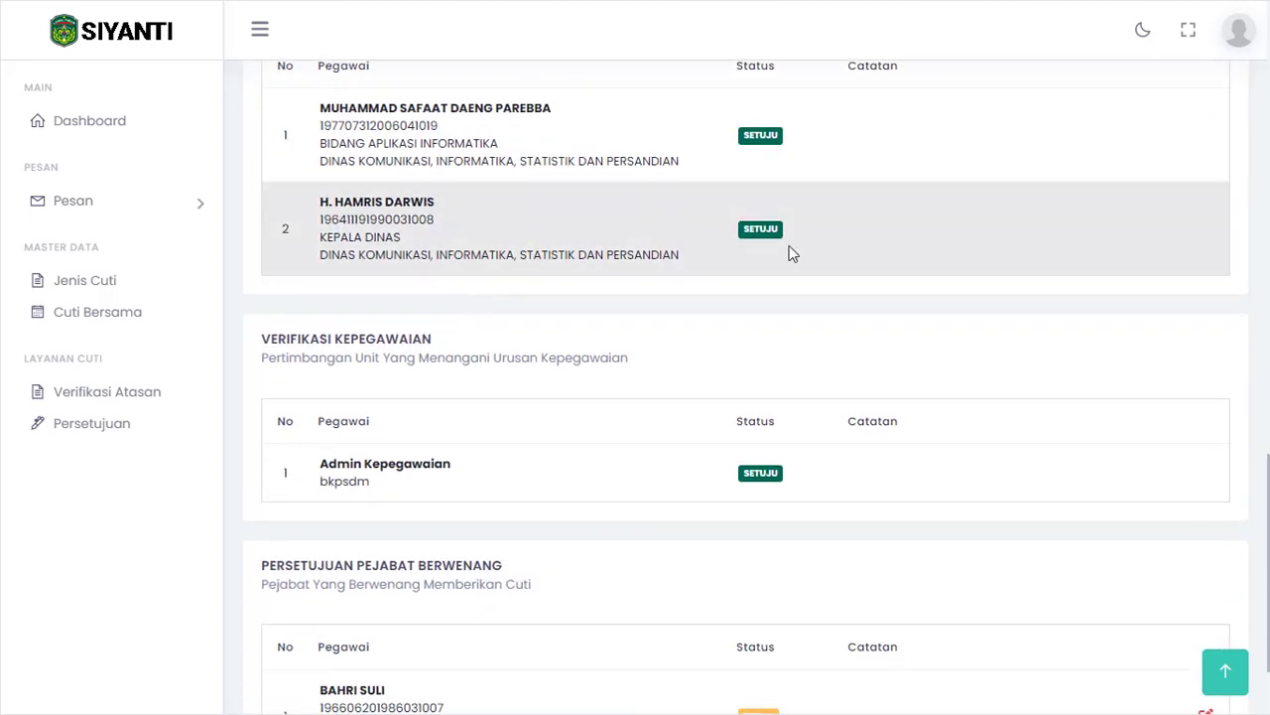
scroll(756, 230, down, 2)
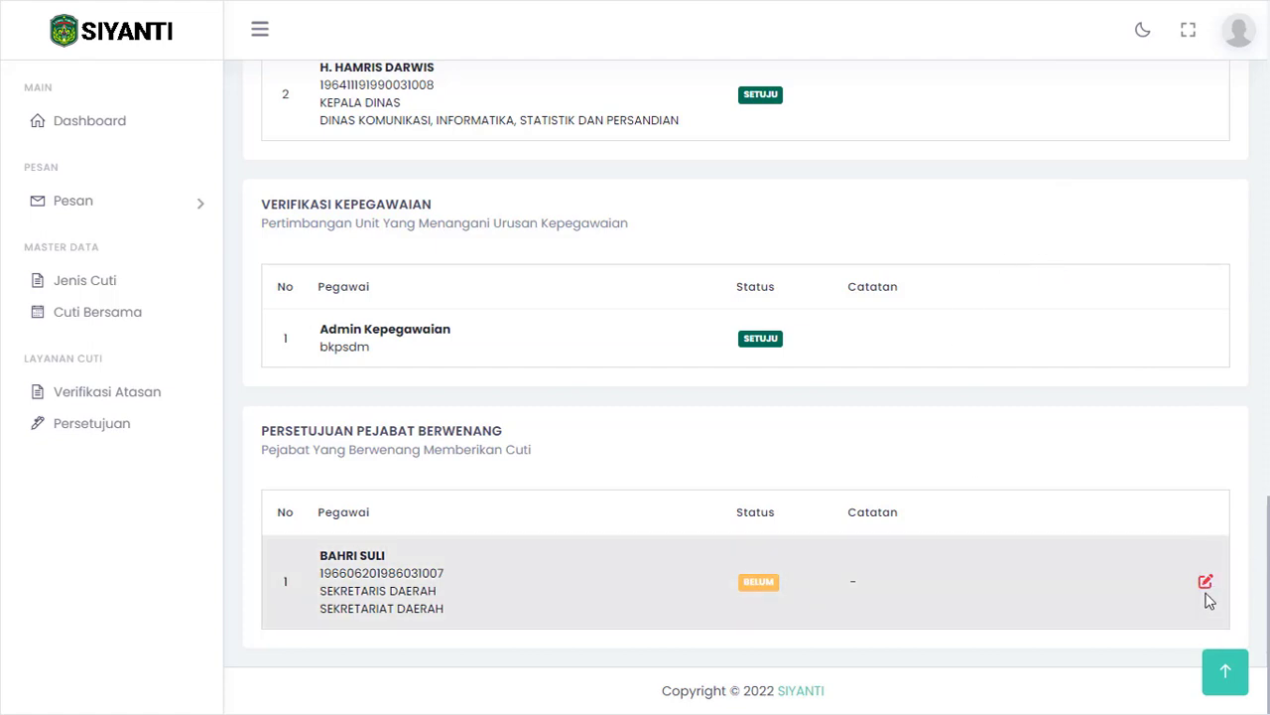
- Submit the authorised official's approval of the leave request as Disetujui, leaving the note empty, and check the Persetujuan Pejabat Berwenang section
click(1205, 586)
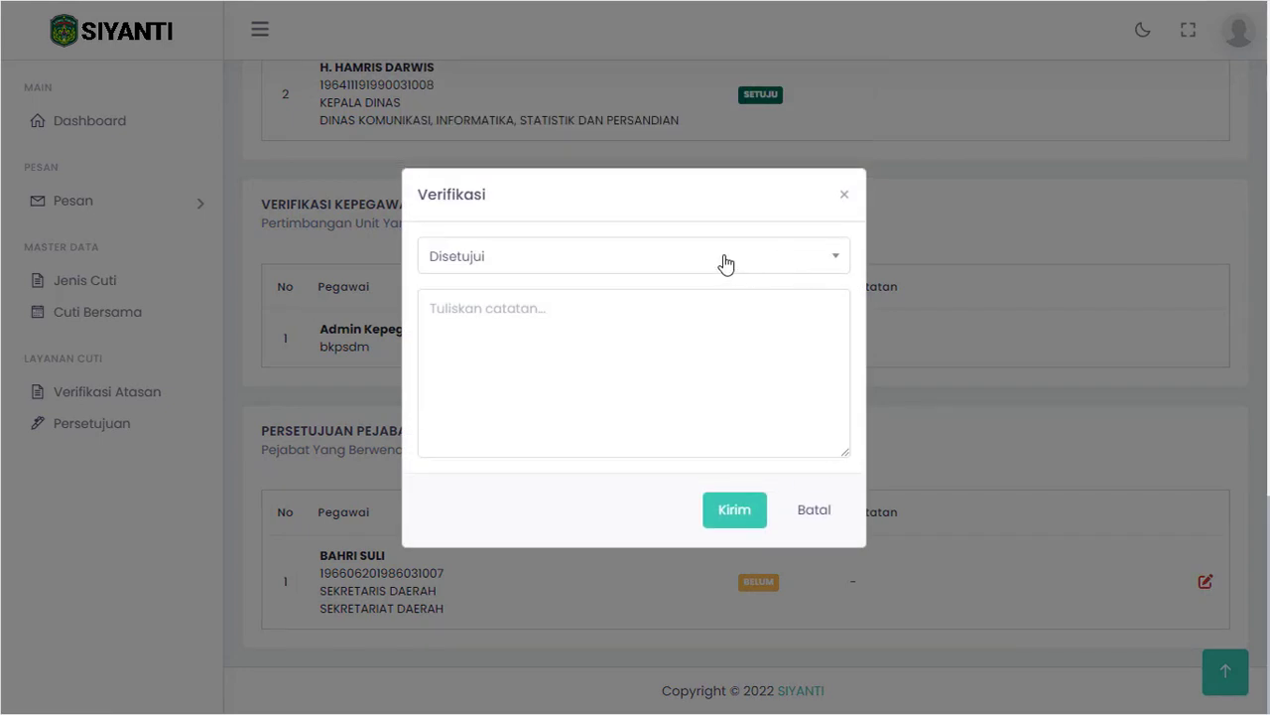
click(693, 255)
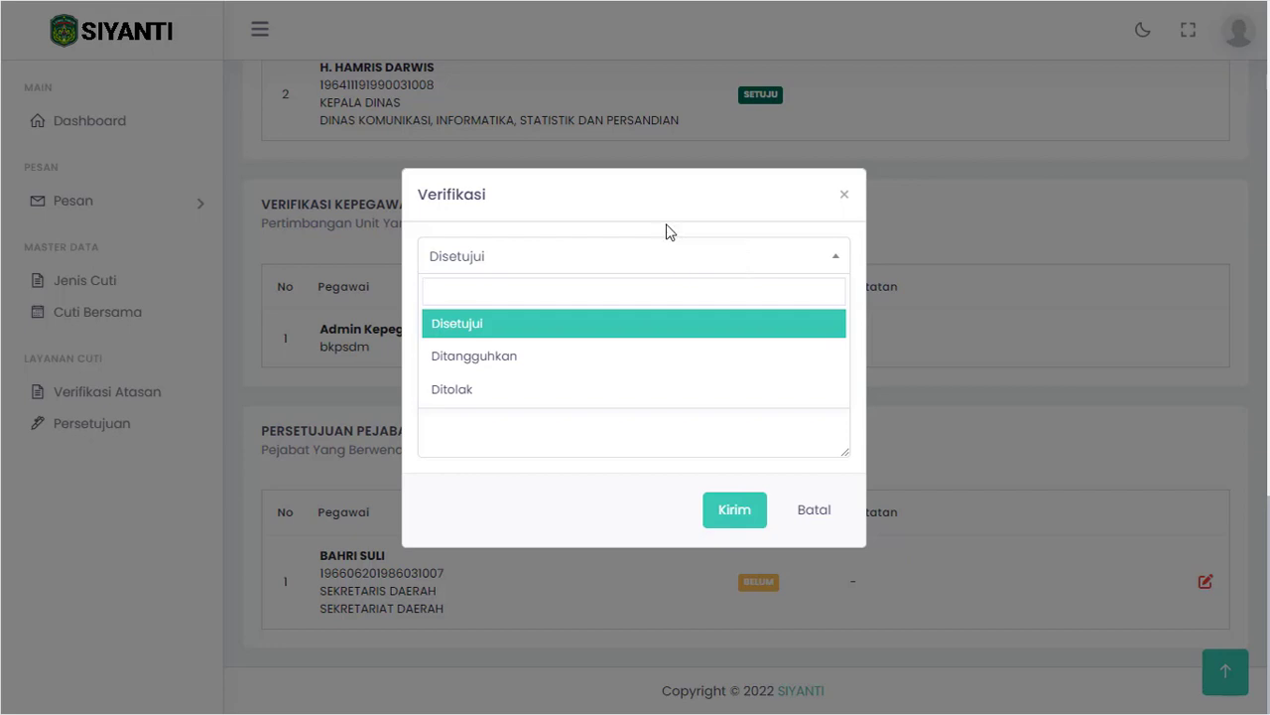
click(743, 212)
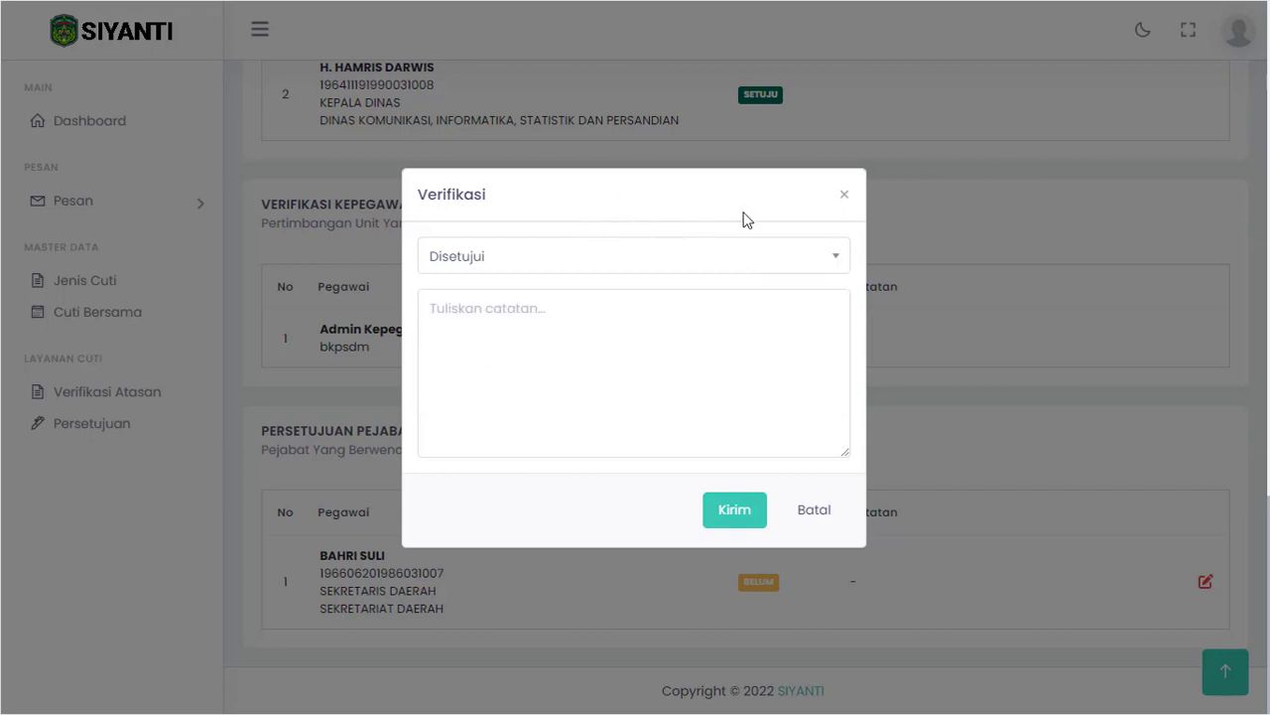
click(551, 268)
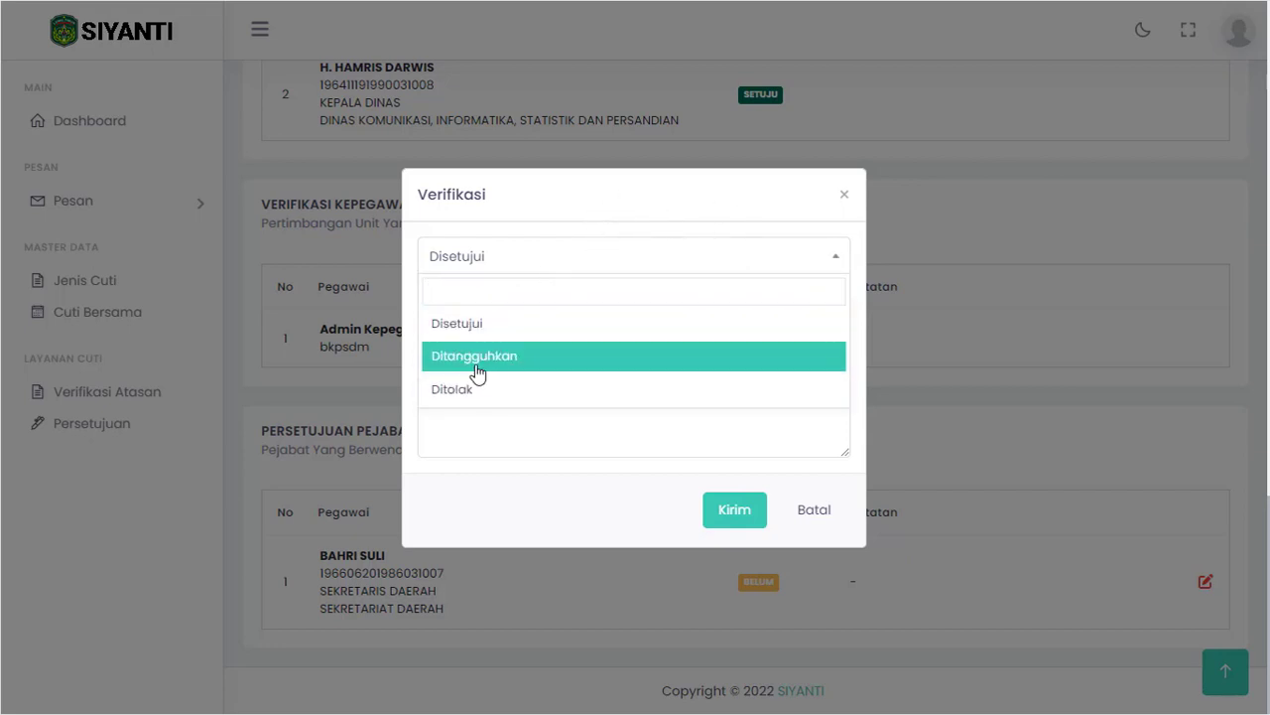
click(635, 212)
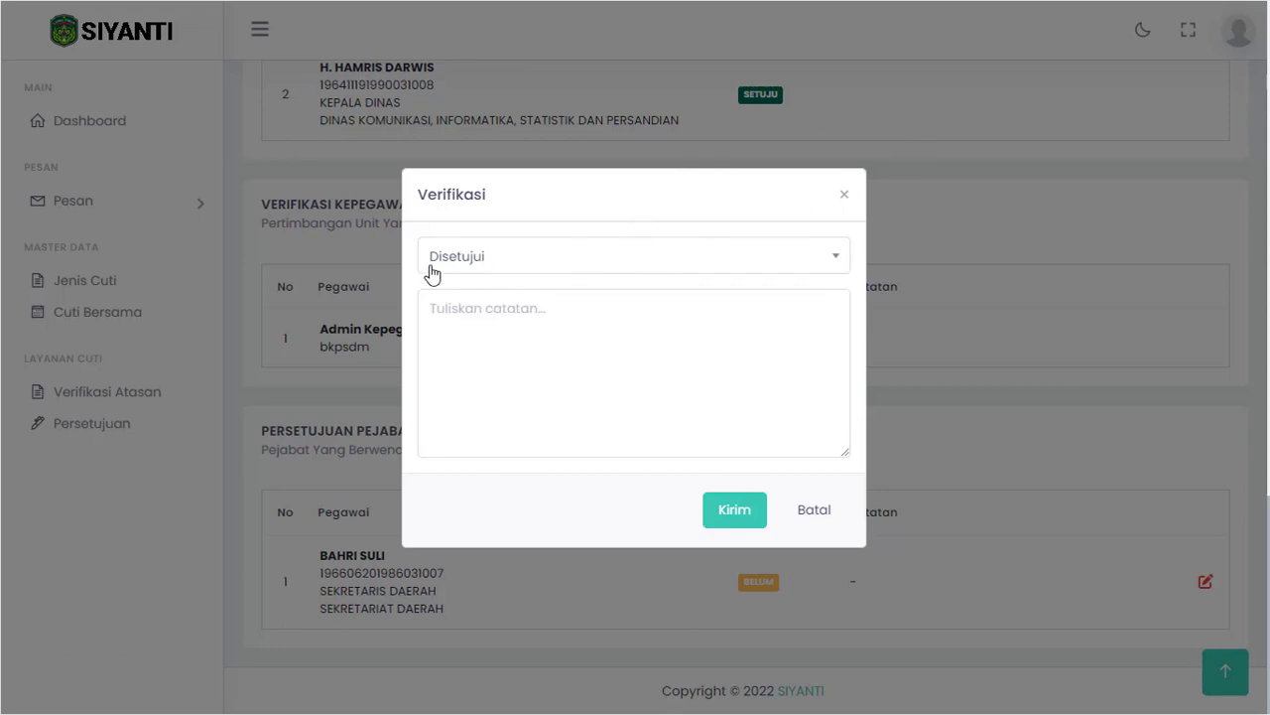
click(614, 339)
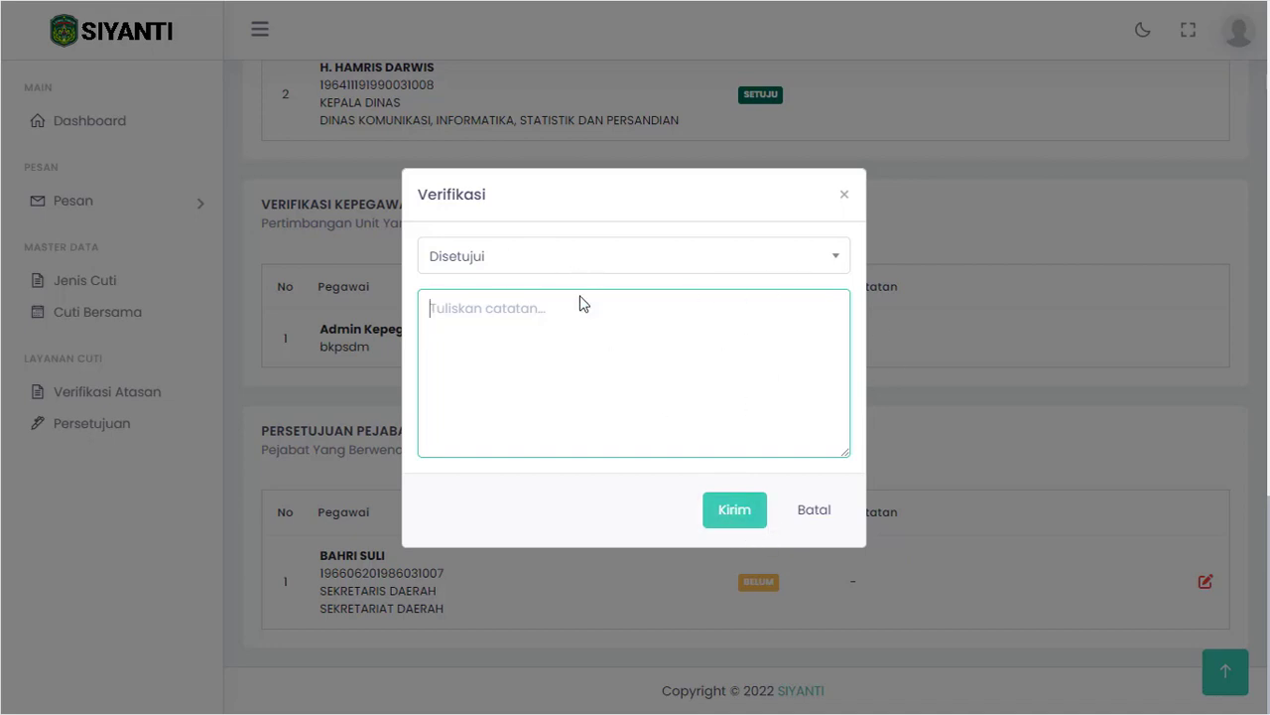
click(733, 518)
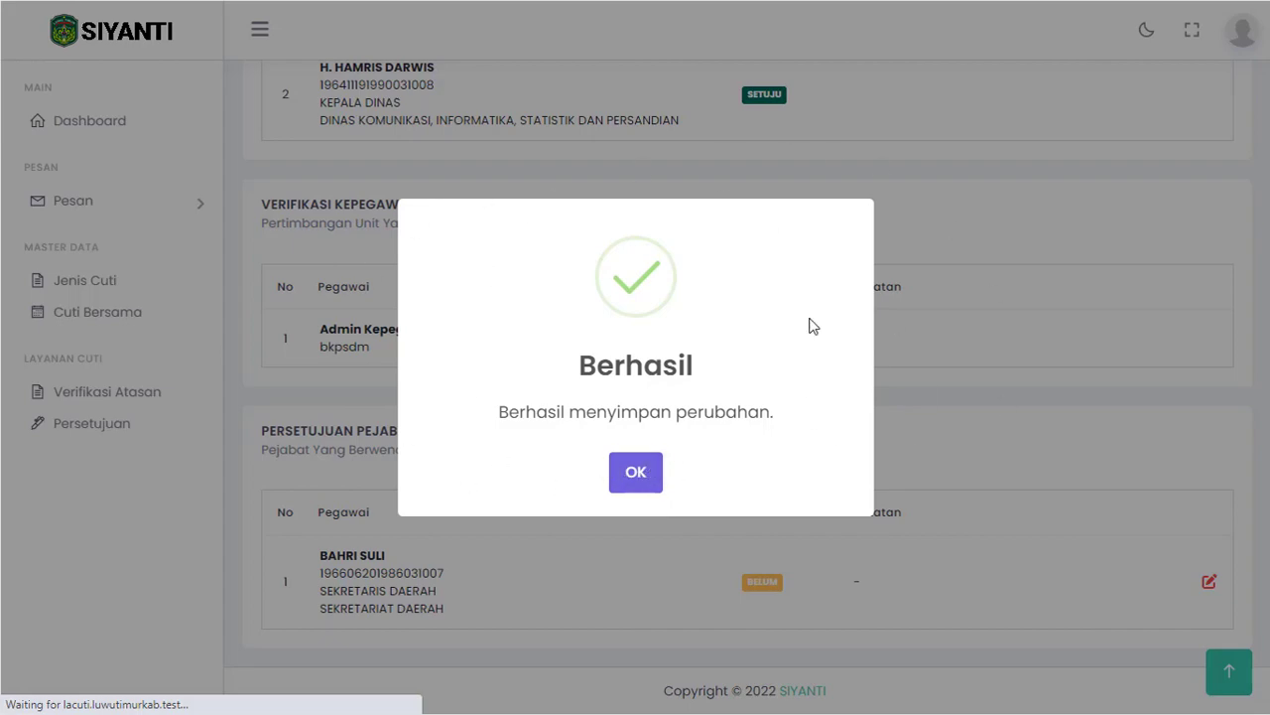
click(636, 471)
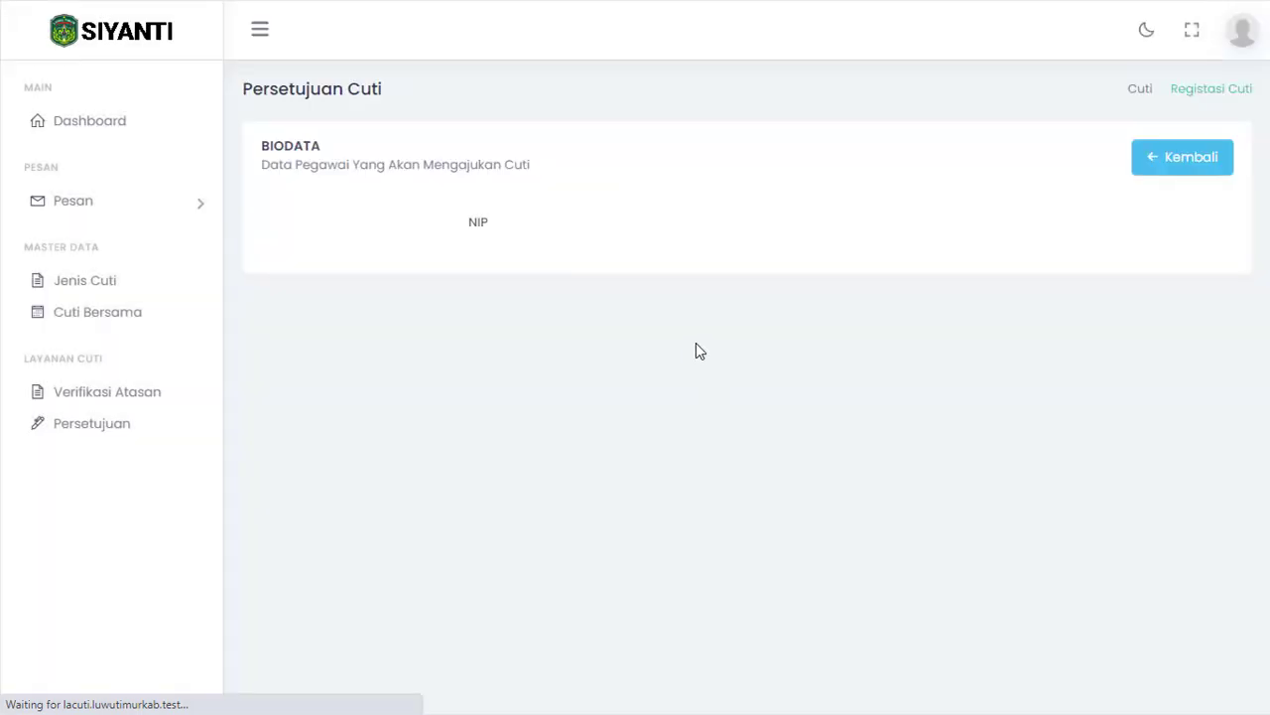
scroll(1062, 283, down, 15)
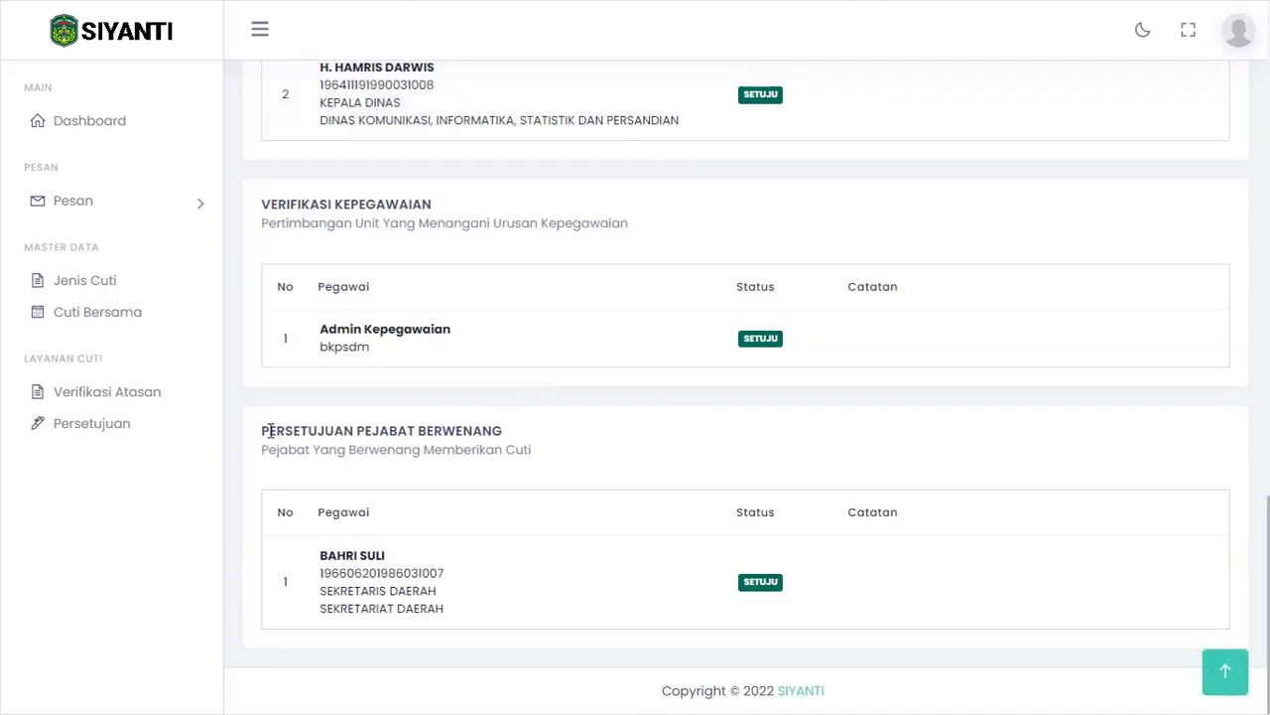
drag(269, 430, 573, 480)
click(724, 454)
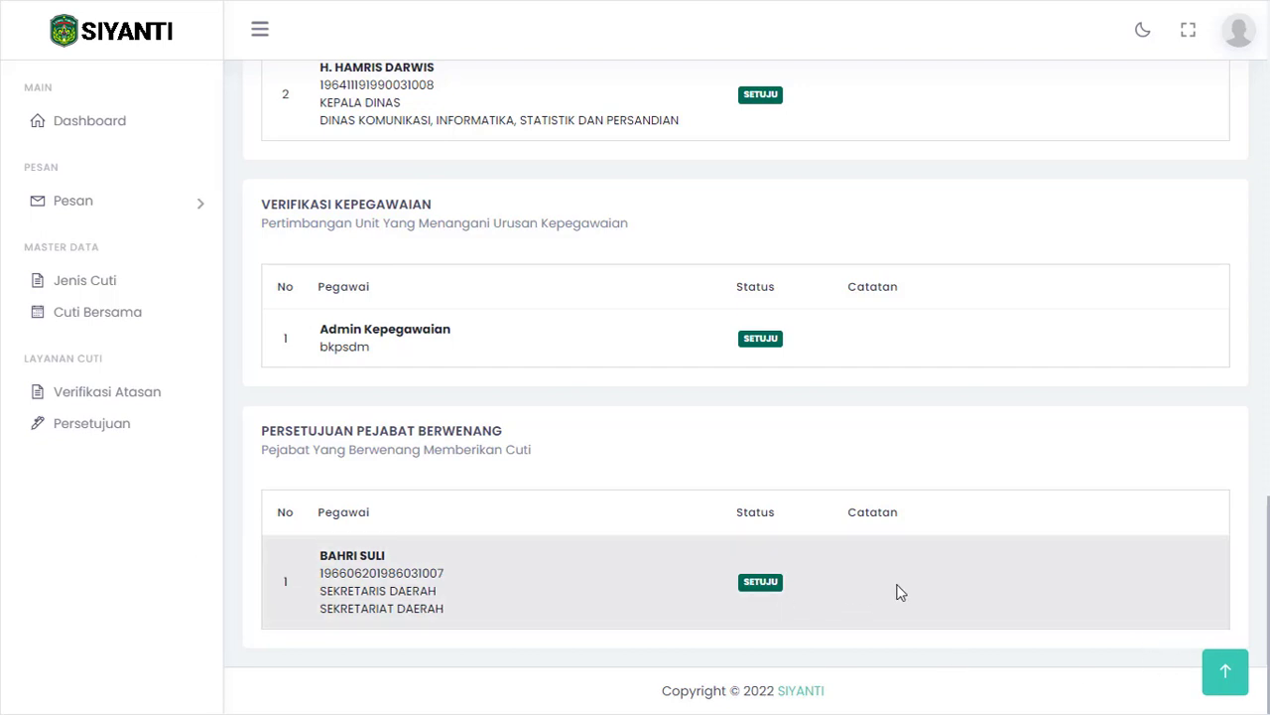
- Log out of the authorised official's account
scroll(1026, 405, up, 15)
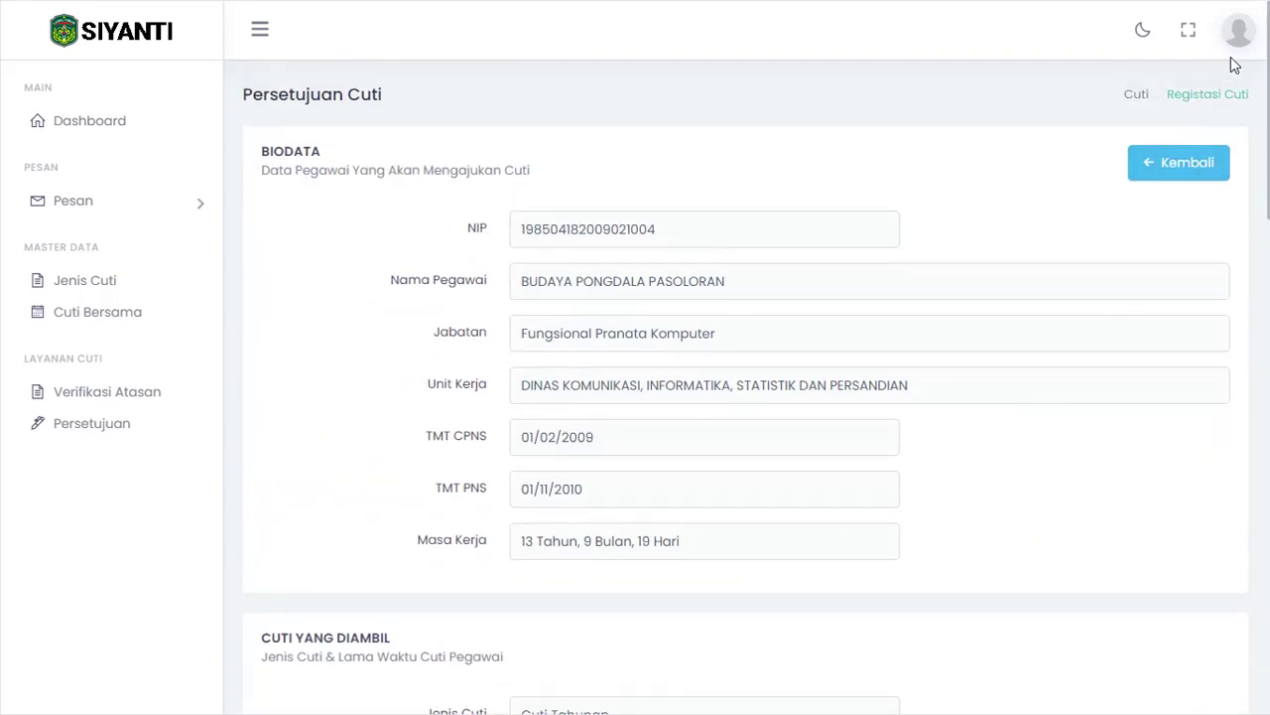
click(1204, 168)
drag(1204, 170, 1098, 175)
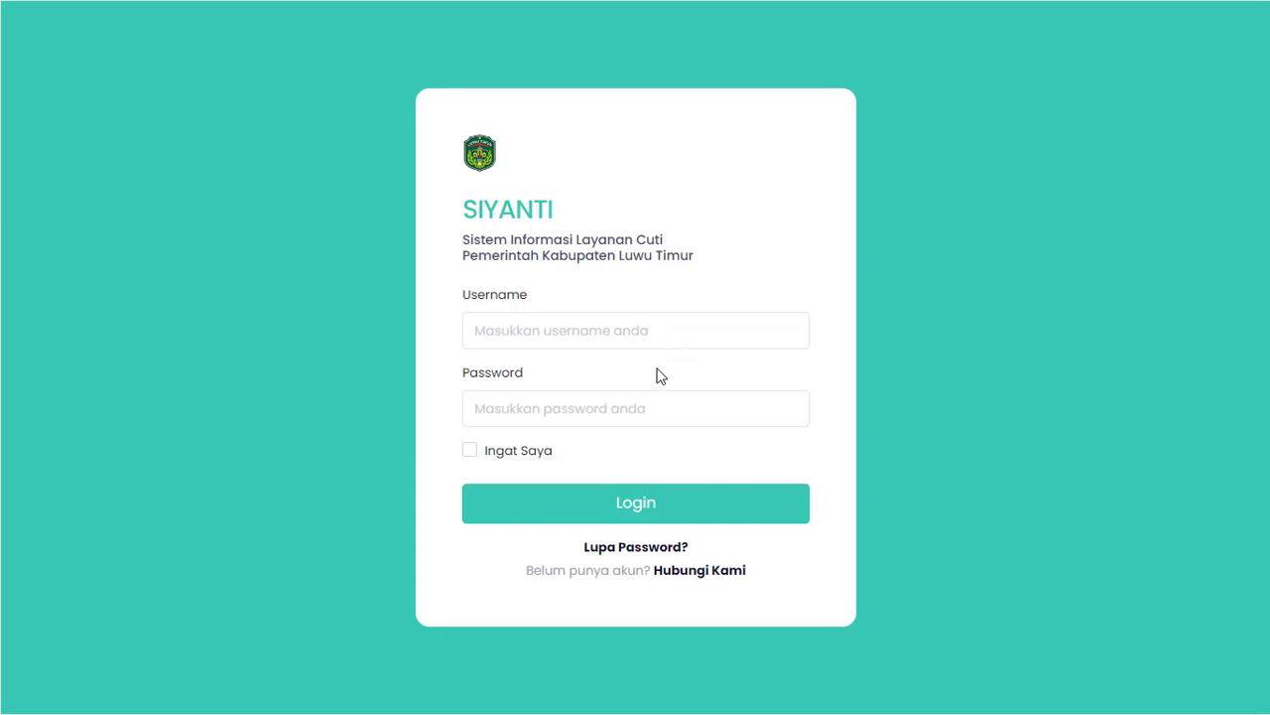
- Log in as the agency with the username diskominfosp and the account password
click(661, 338)
text(disk)
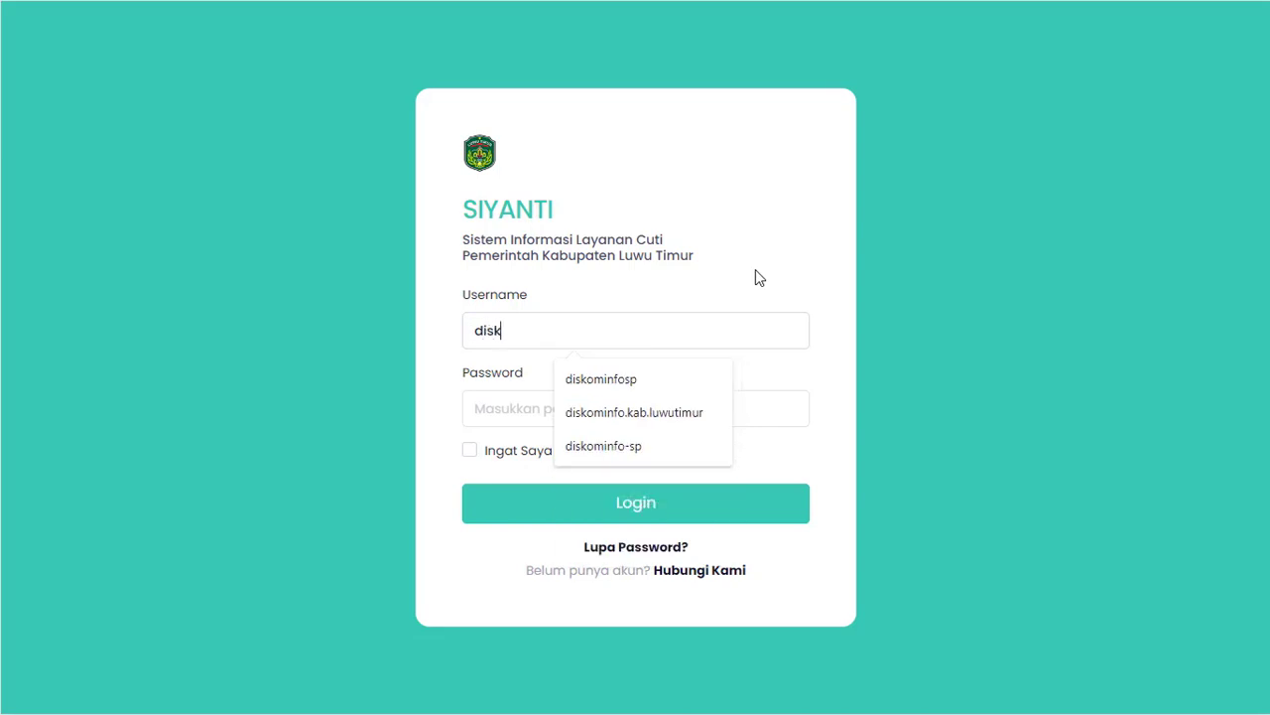
text(ominfosp)
key(Tab)
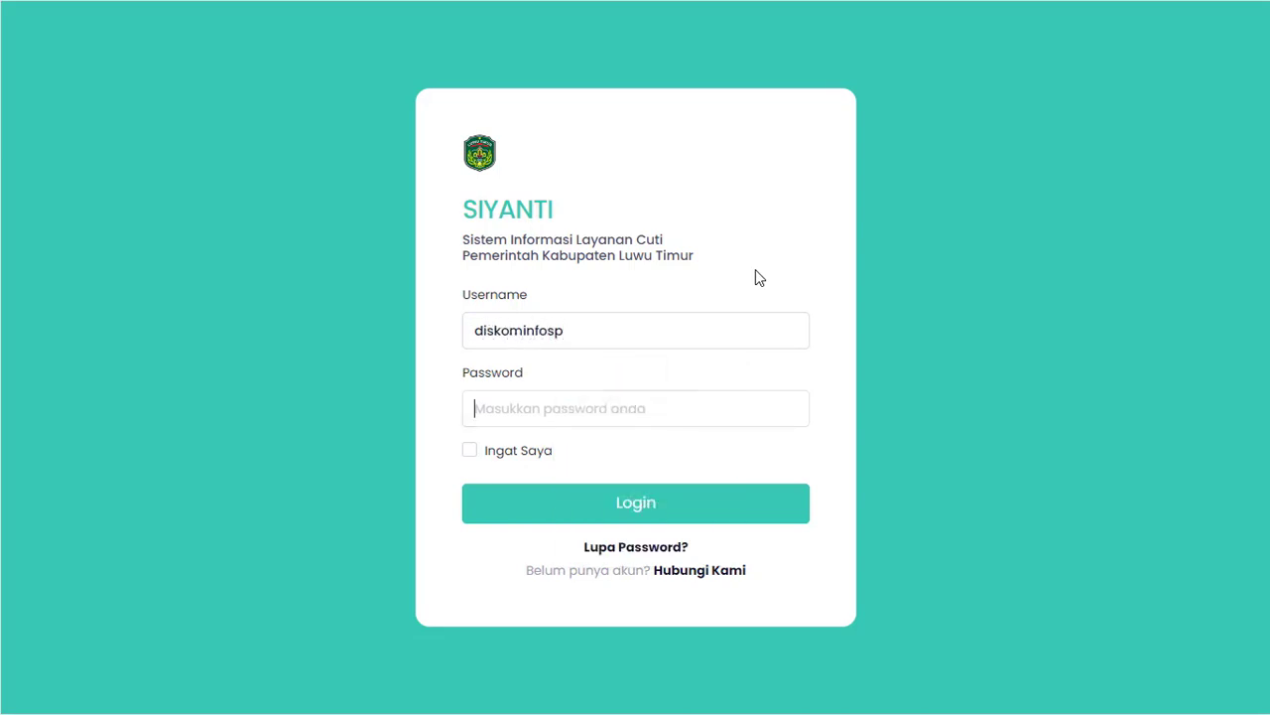
text(••)
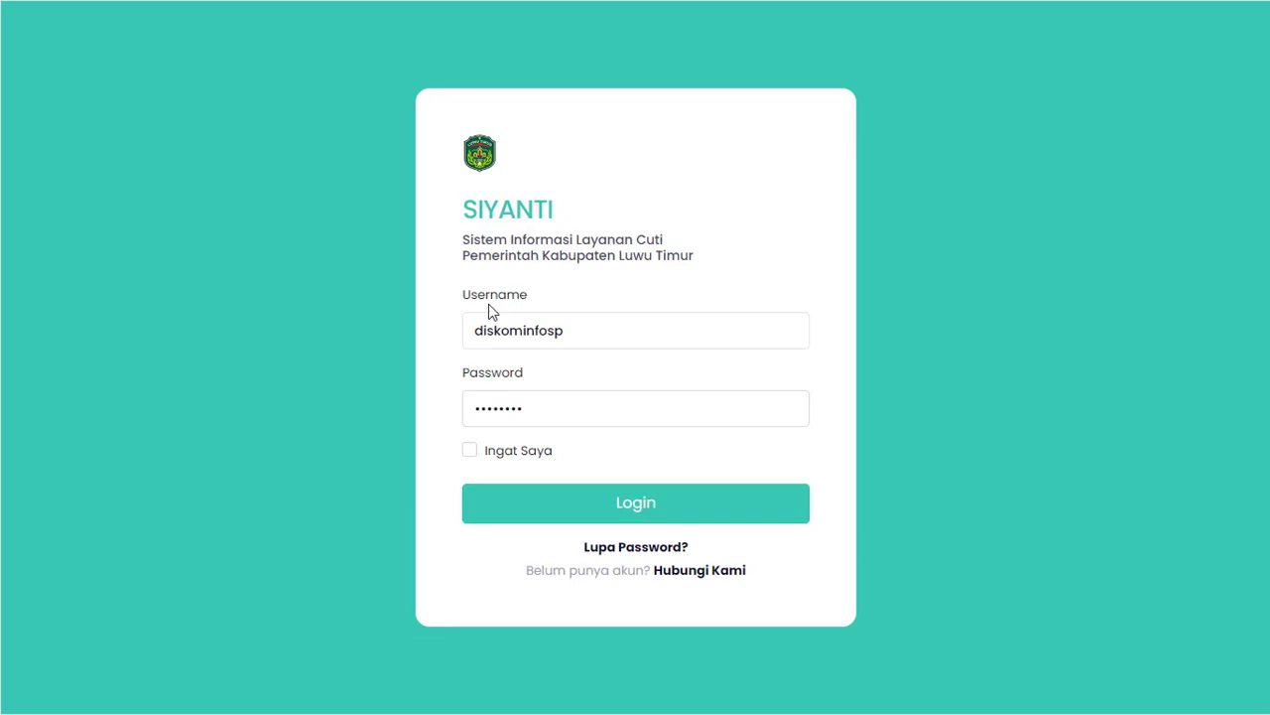
key(Return)
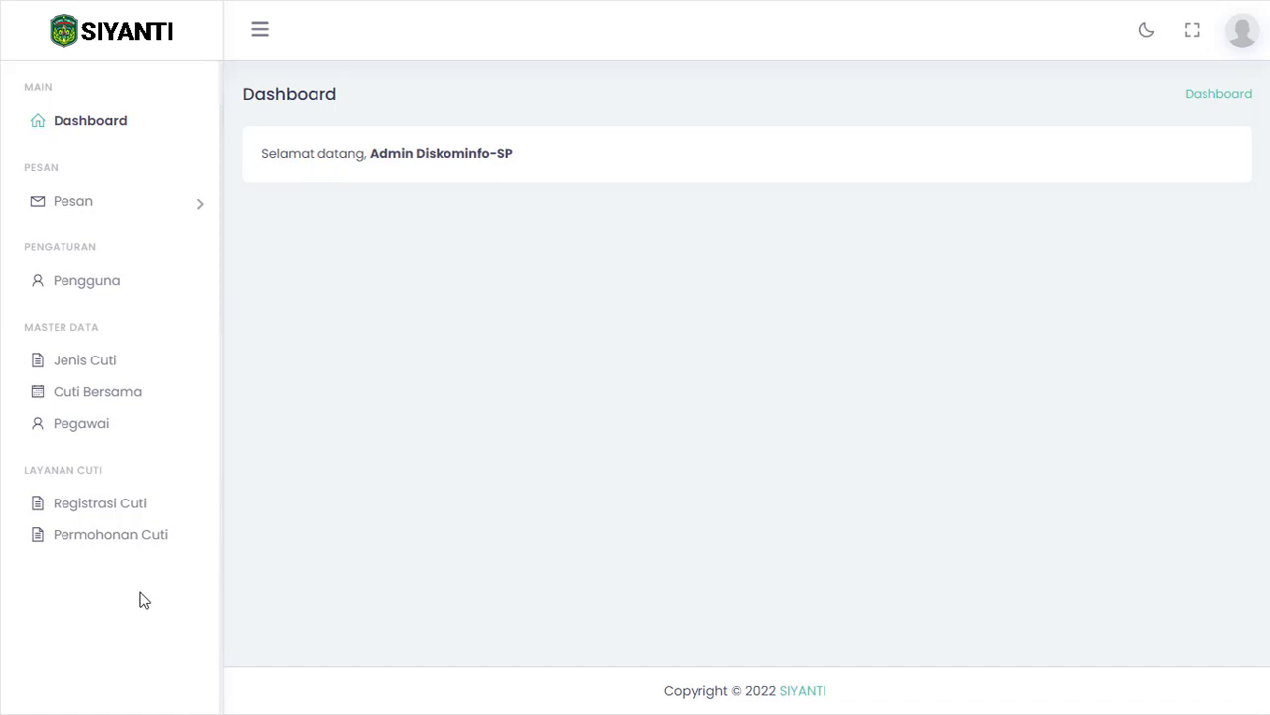
- Open the Permohonan Cuti list and check the leave request's superior, personnel and authorised official statuses
click(96, 506)
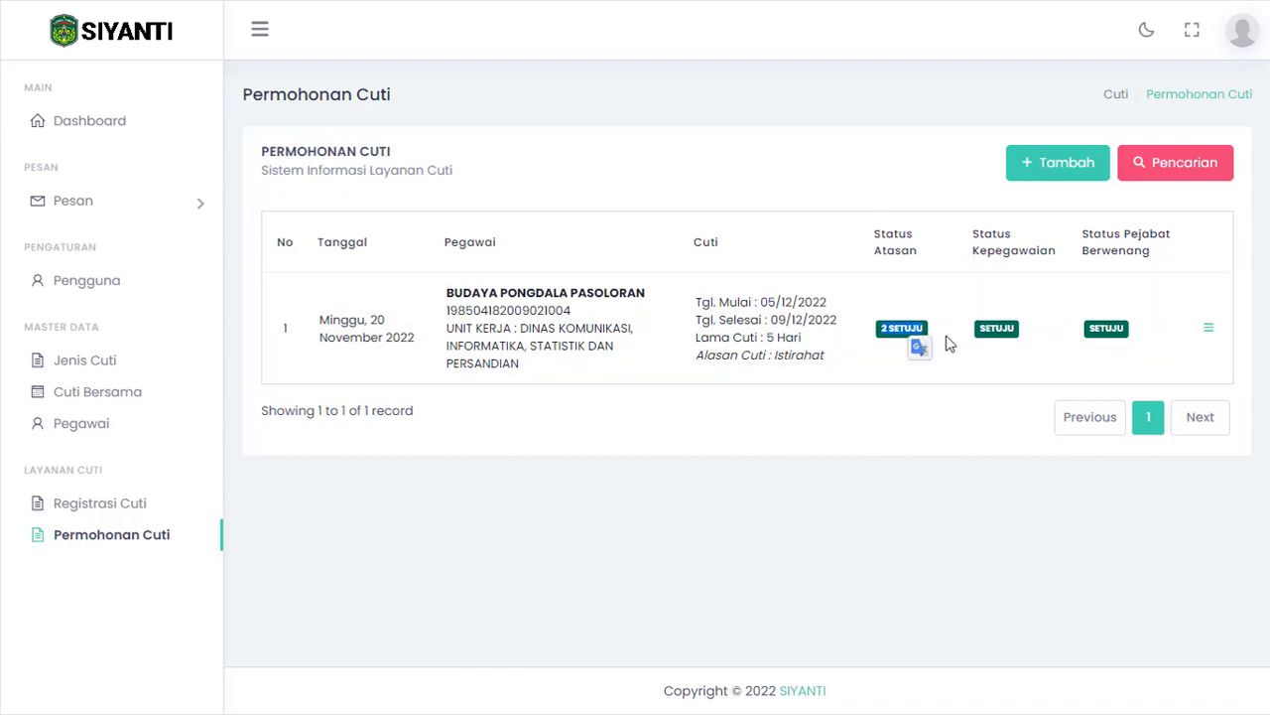
drag(973, 234, 1051, 255)
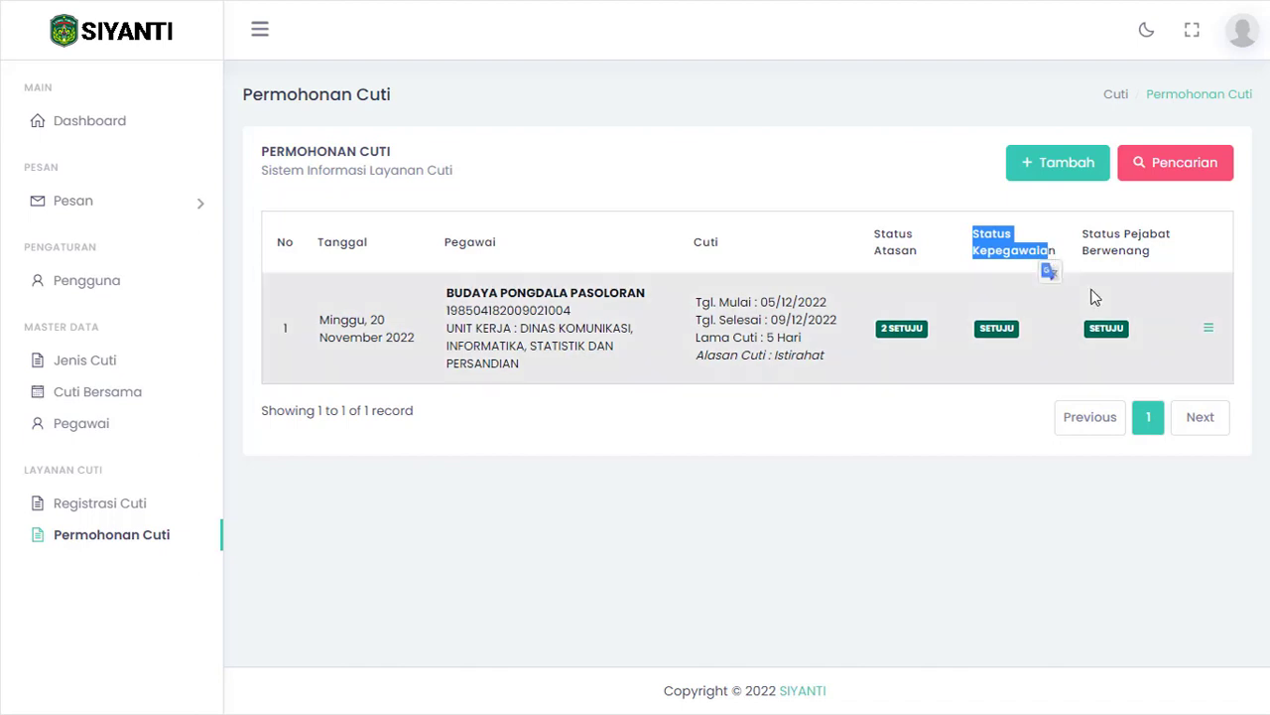
click(1047, 249)
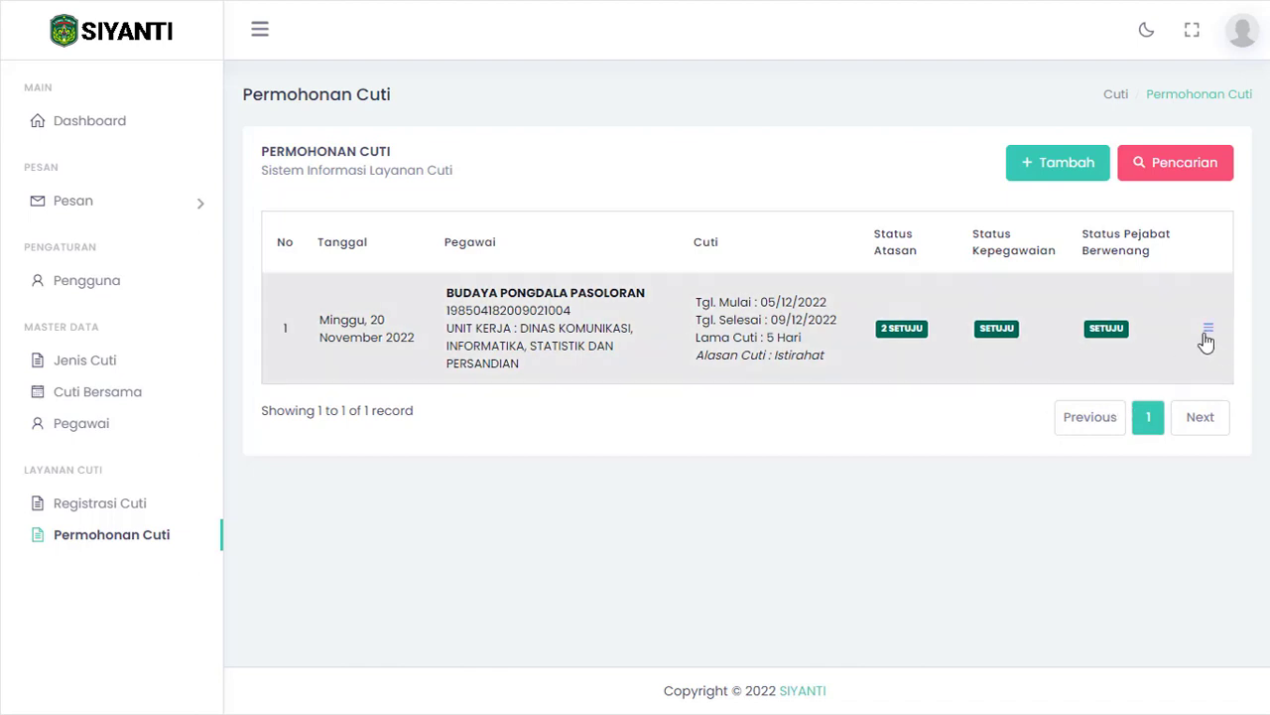
- Display the leave request from the Permohonan Cuti list and go through its leave details down to Verifikasi Atasan
click(1209, 328)
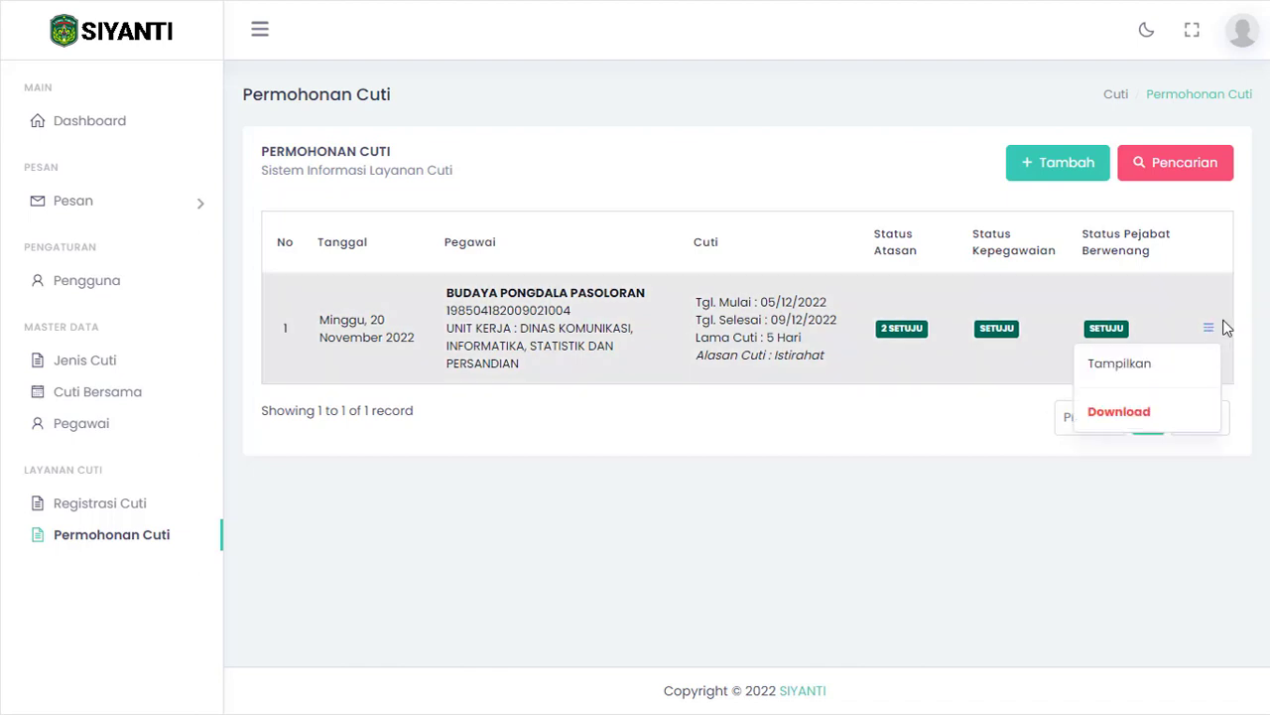
click(1121, 364)
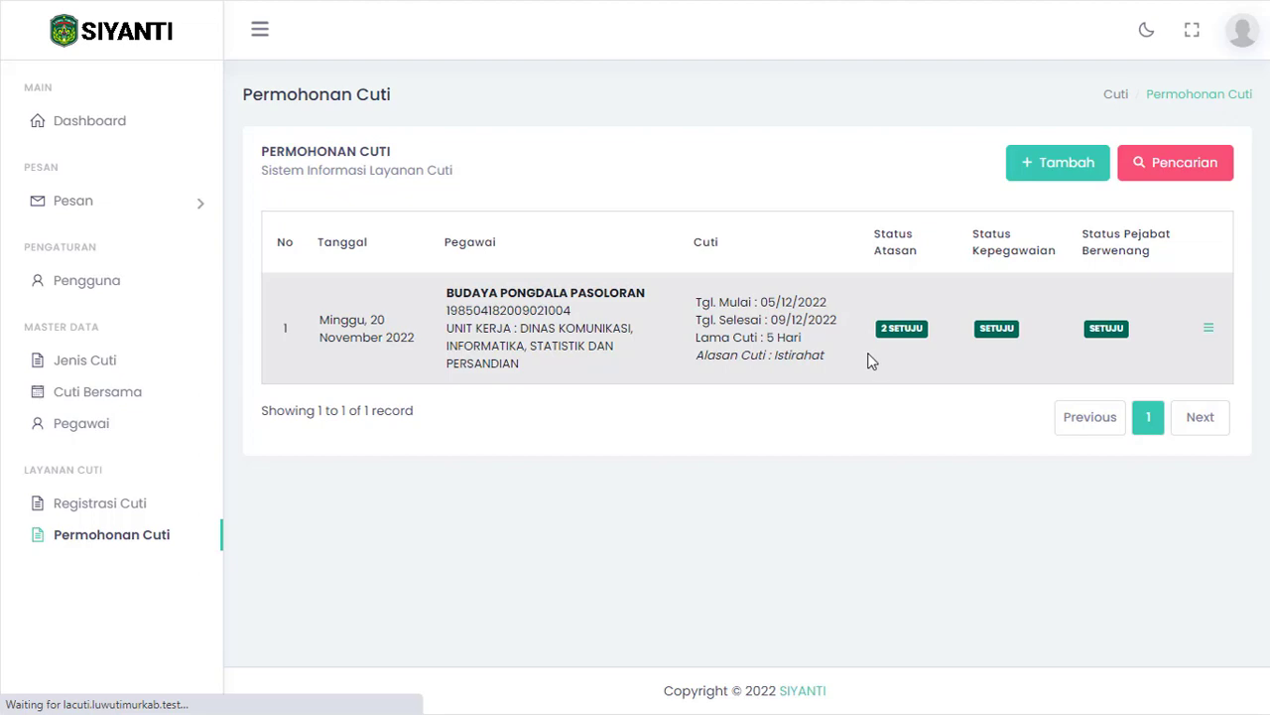
scroll(993, 179, down, 4)
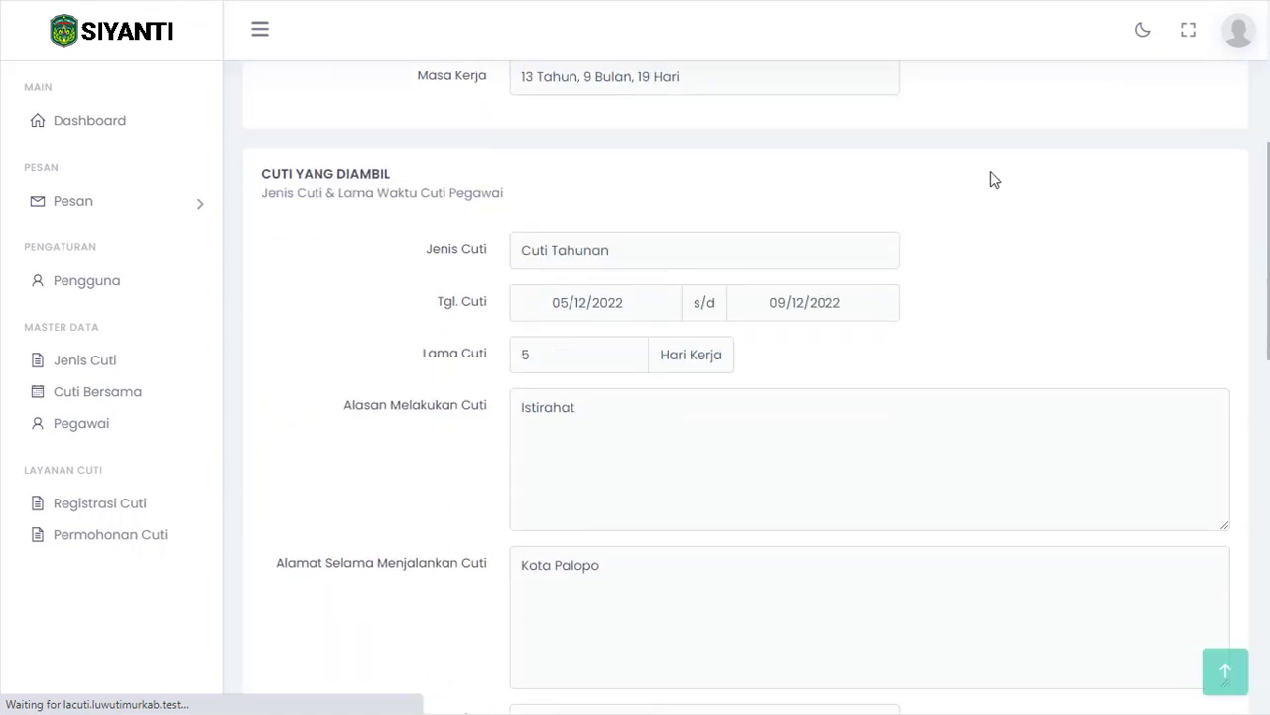
scroll(697, 175, down, 8)
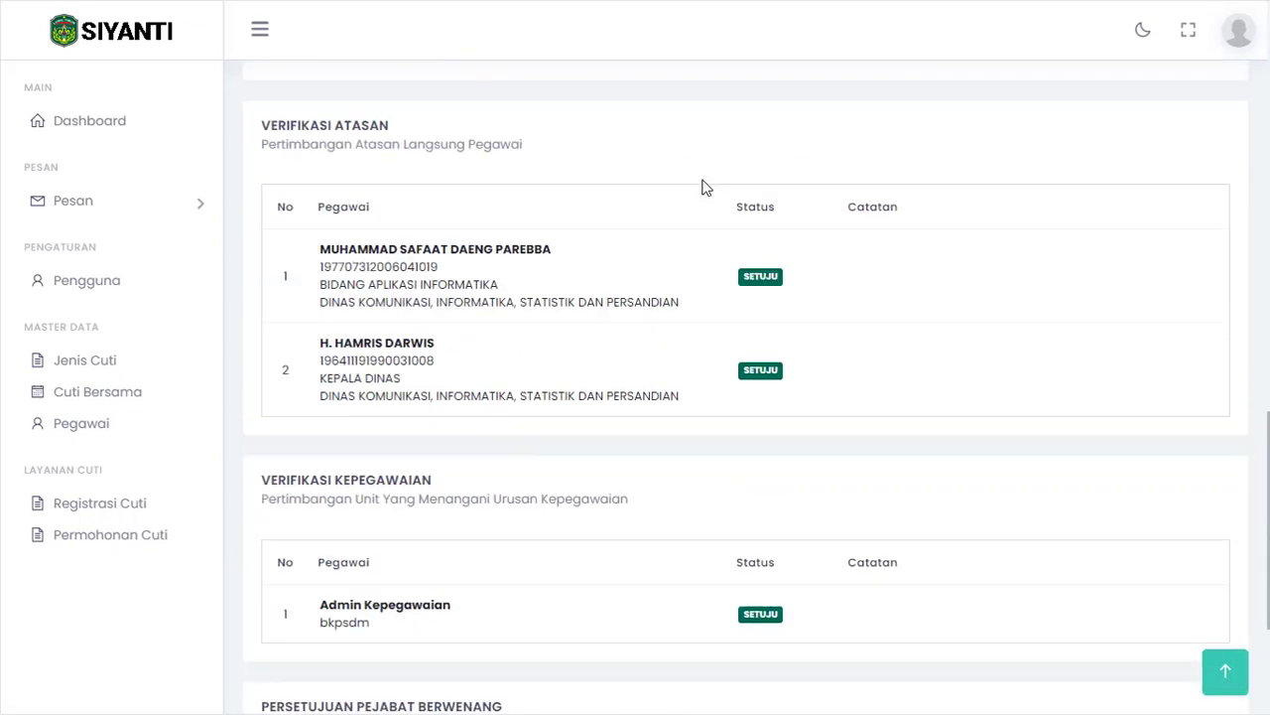
- Examine the status and notes in the Verifikasi Atasan, Verifikasi Kepegawaian and Persetujuan Pejabat Berwenang sections of the request
scroll(745, 248, down, 1)
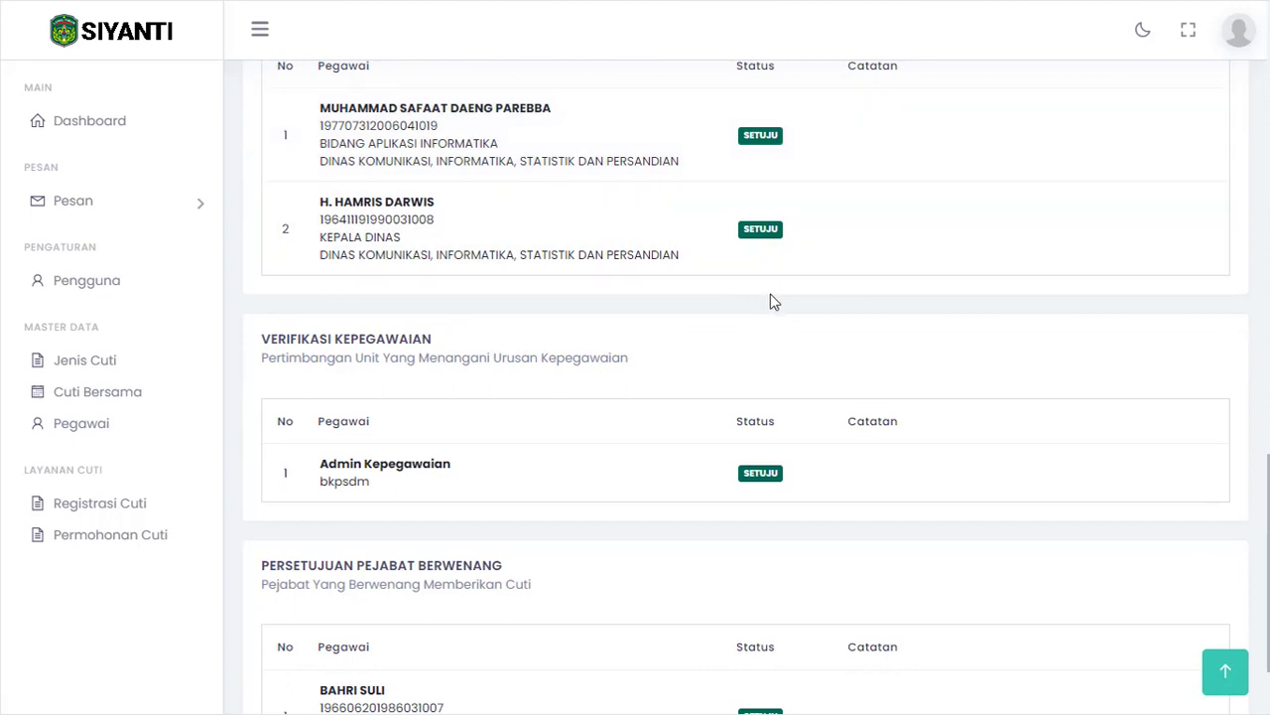
scroll(791, 190, up, 1)
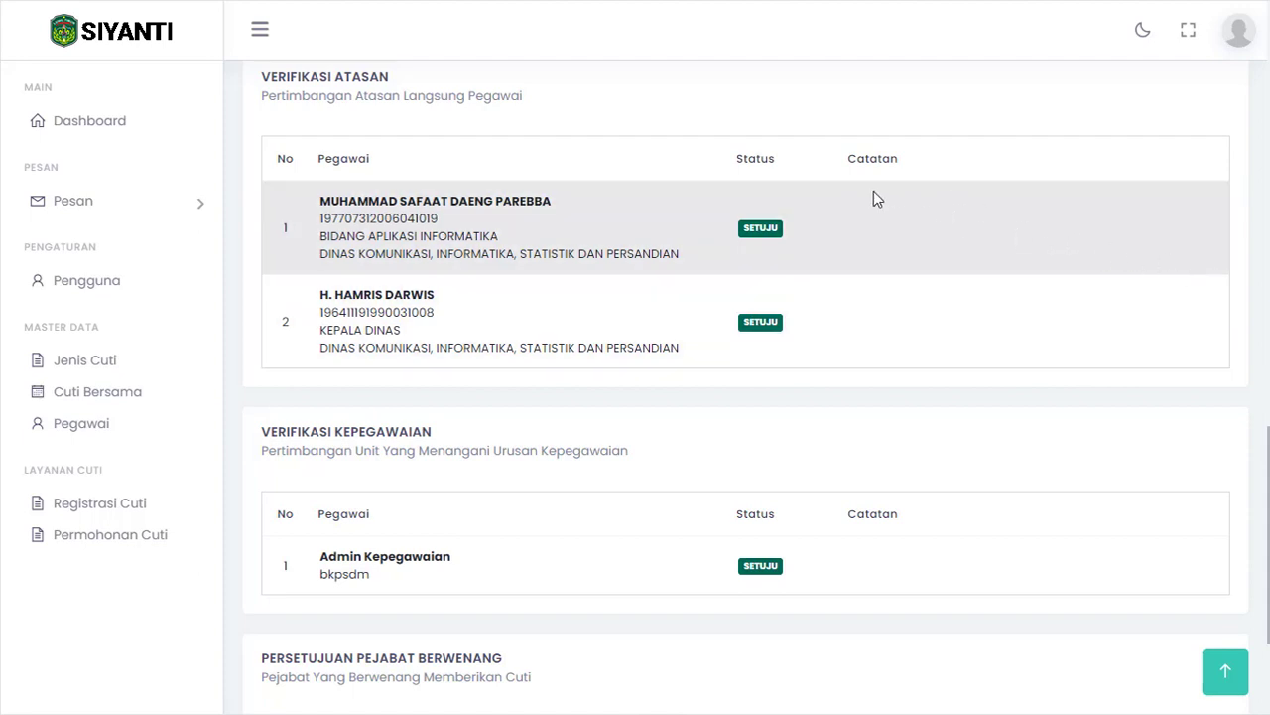
scroll(843, 228, down, 3)
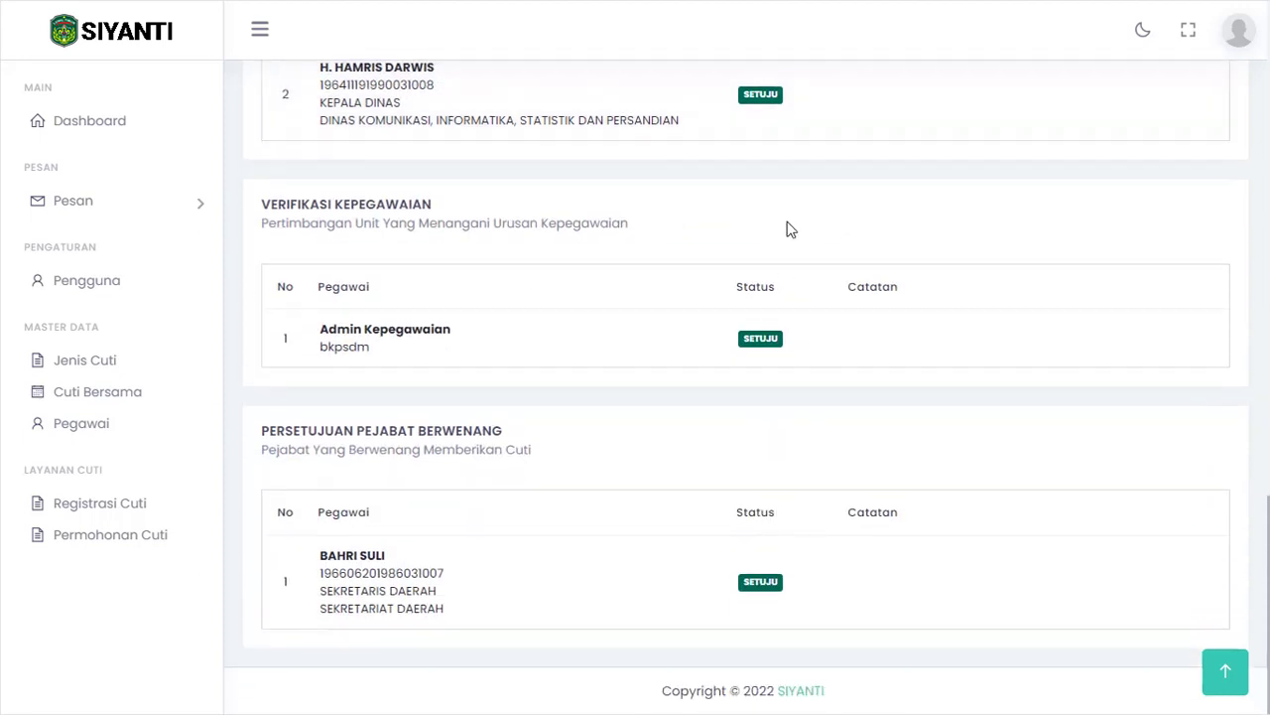
scroll(769, 133, up, 2)
scroll(785, 261, down, 2)
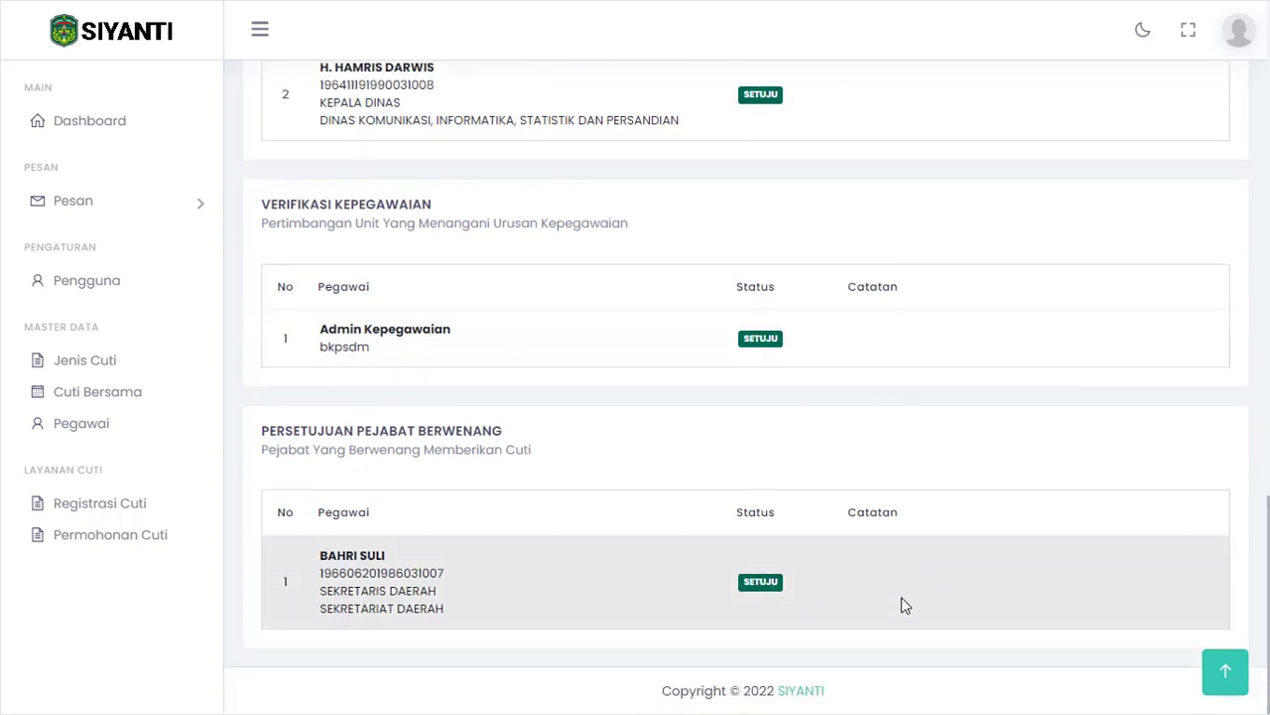
scroll(884, 447, up, 3)
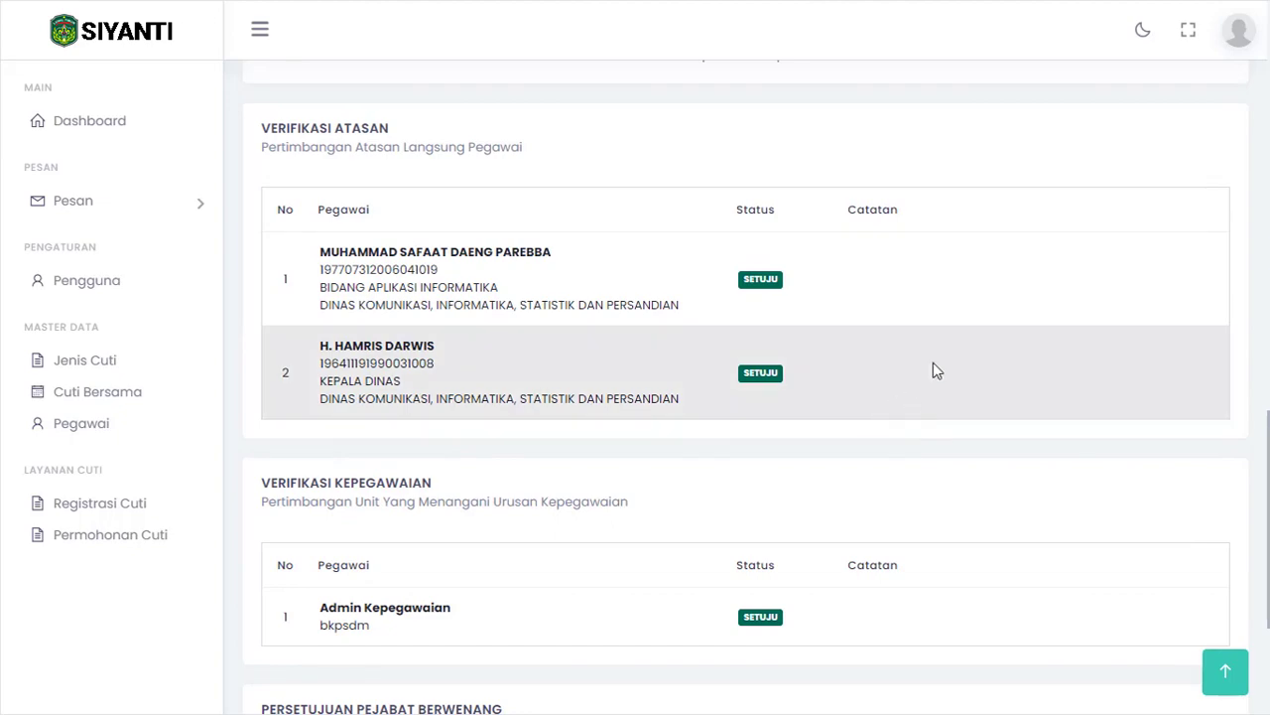
scroll(884, 295, down, 3)
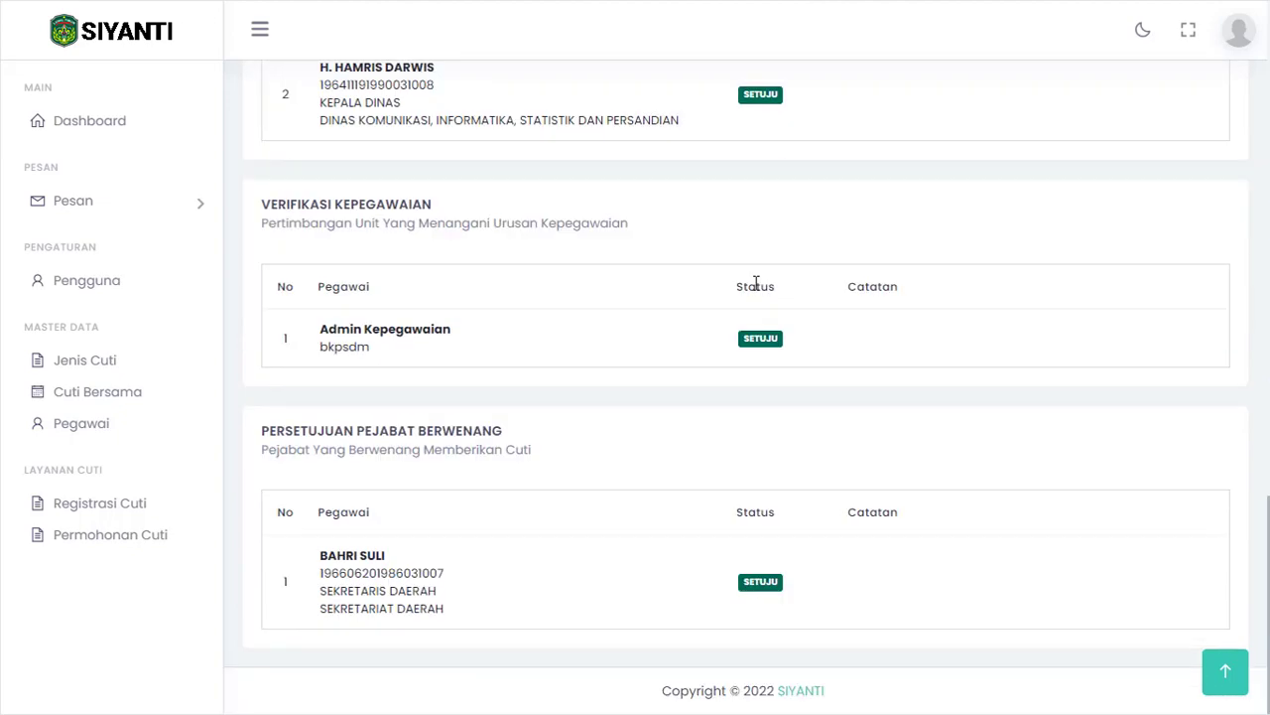
scroll(1026, 244, up, 10)
scroll(1027, 244, up, 4)
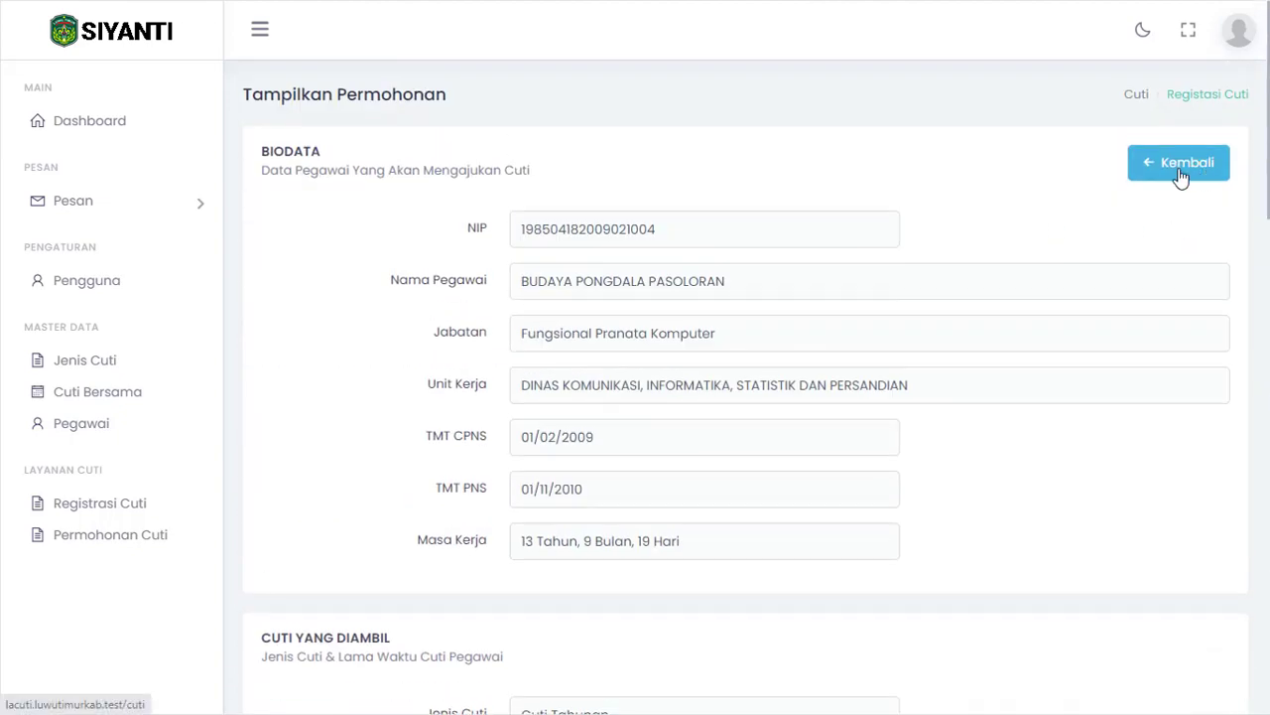
- Return to the Permohonan Cuti list and download the approved request's leave form
click(1182, 172)
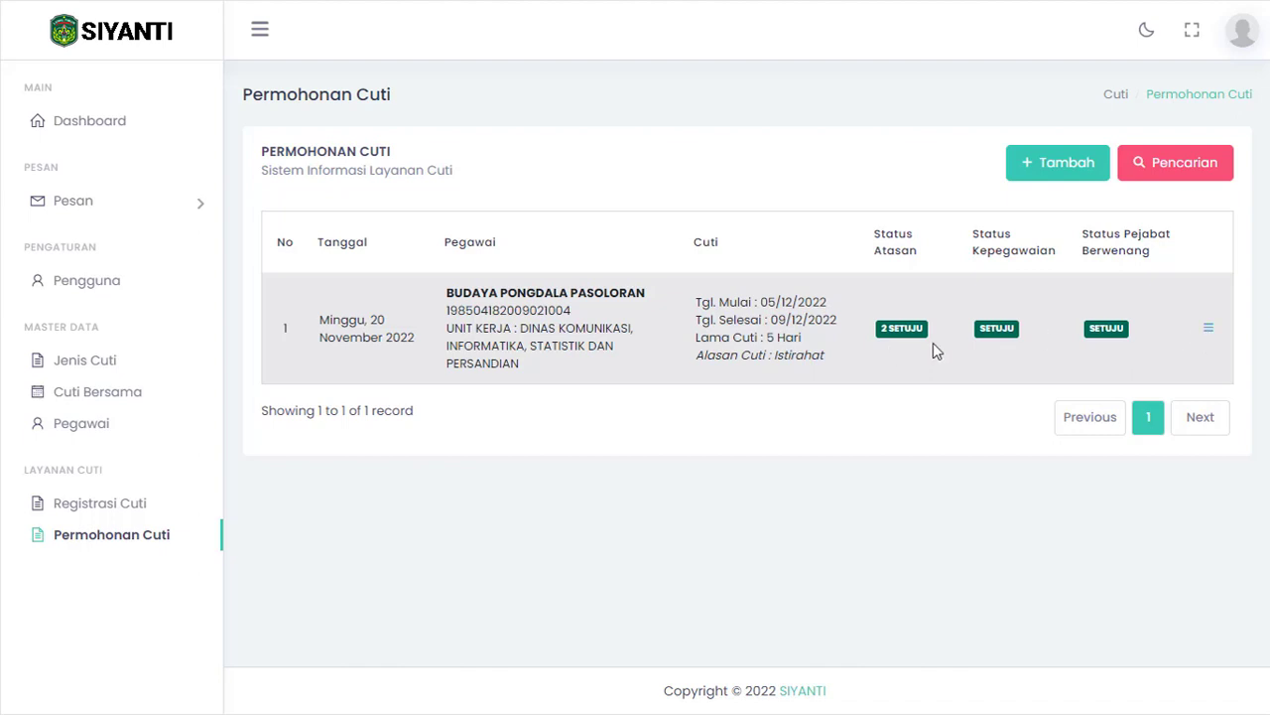
click(1208, 327)
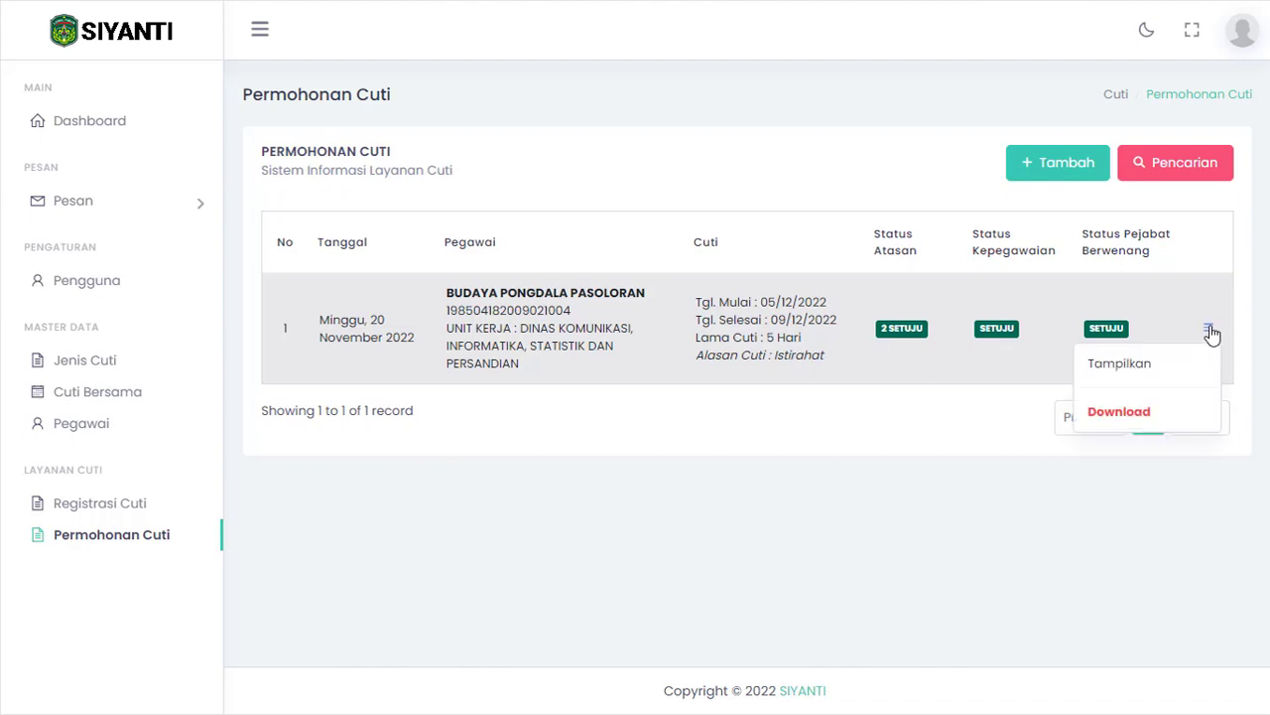
click(1144, 422)
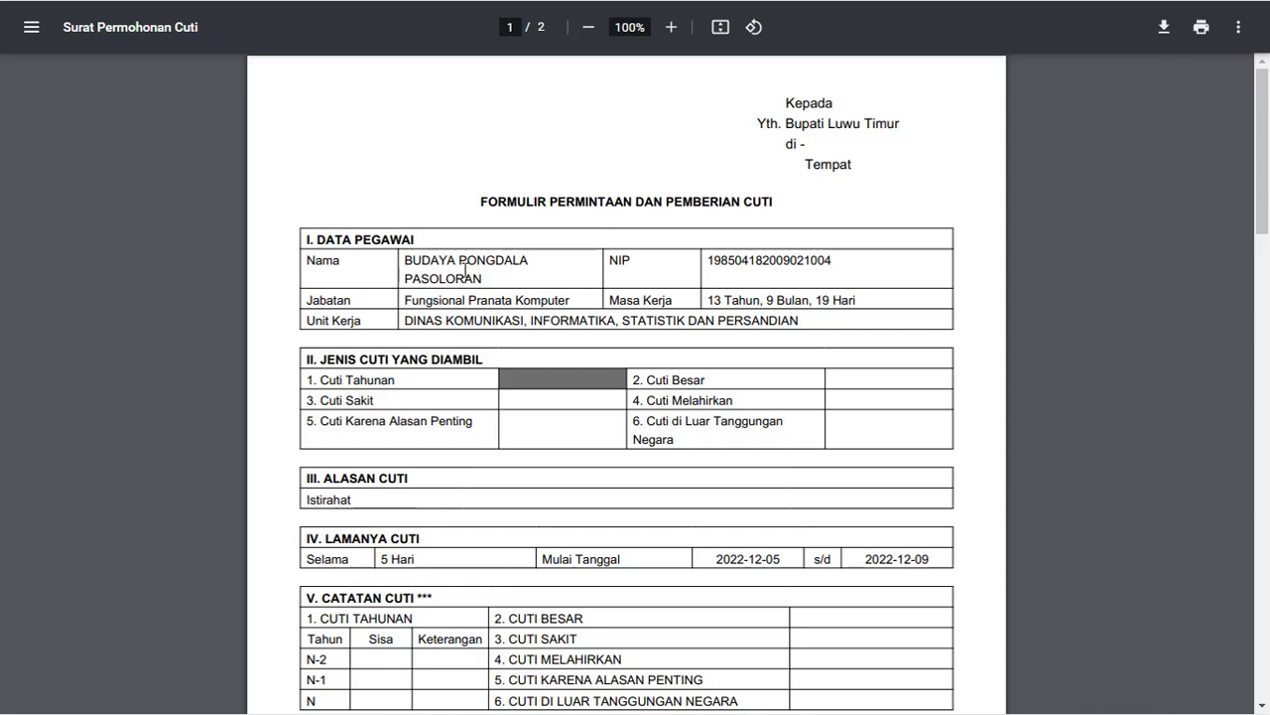
- Examine both pages of the Surat Permohonan Cuti, from the employee data and leave details to the superiors' and authorised official's decisions
drag(322, 260, 672, 294)
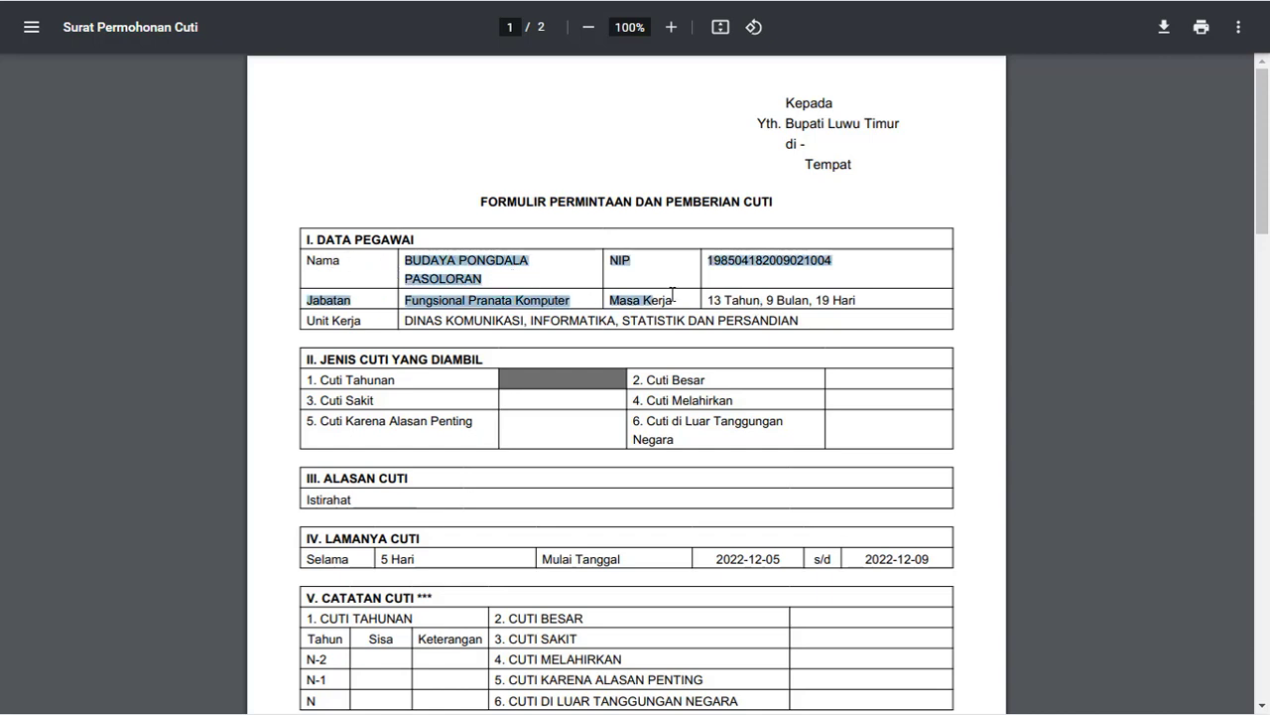
click(807, 318)
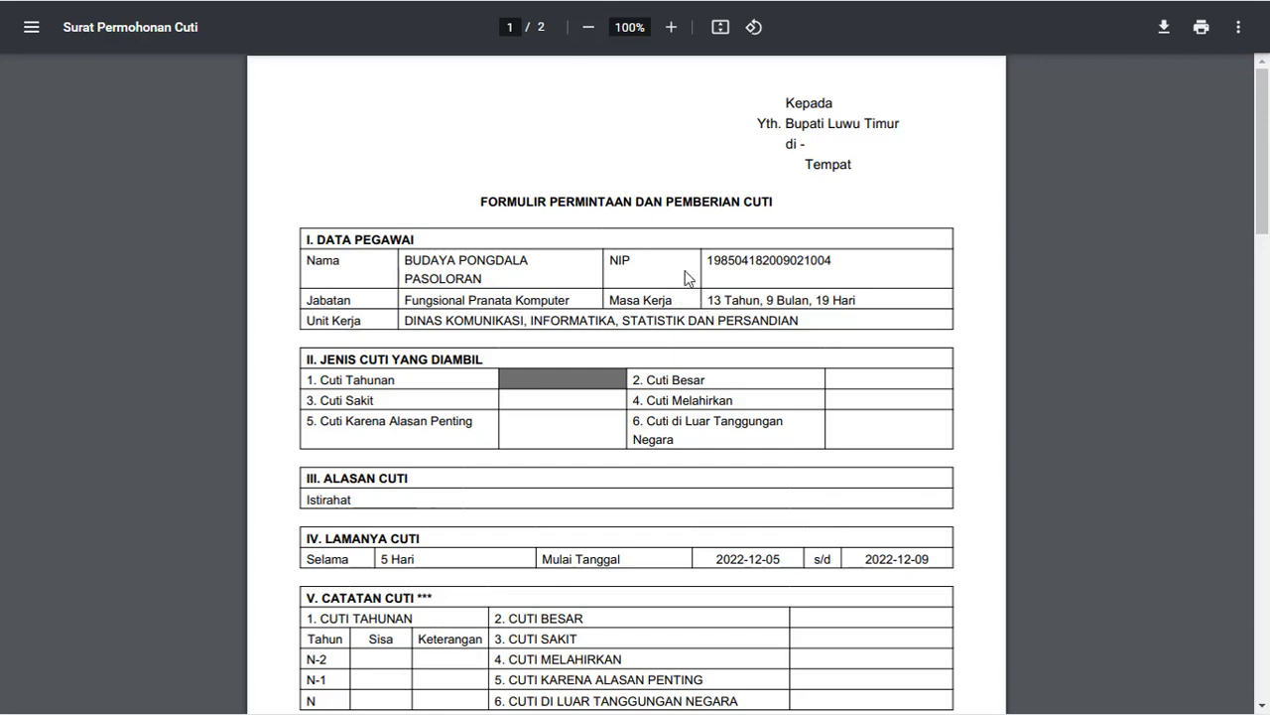
scroll(685, 224, down, 4)
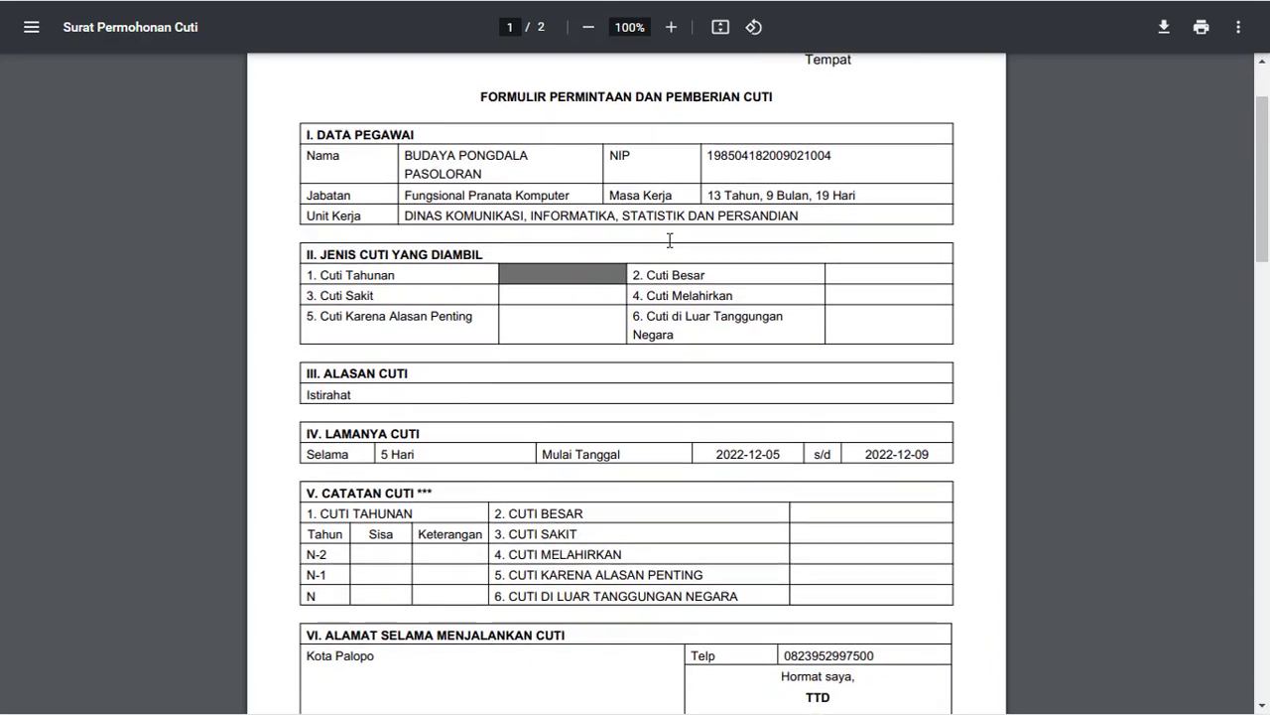
scroll(678, 199, down, 4)
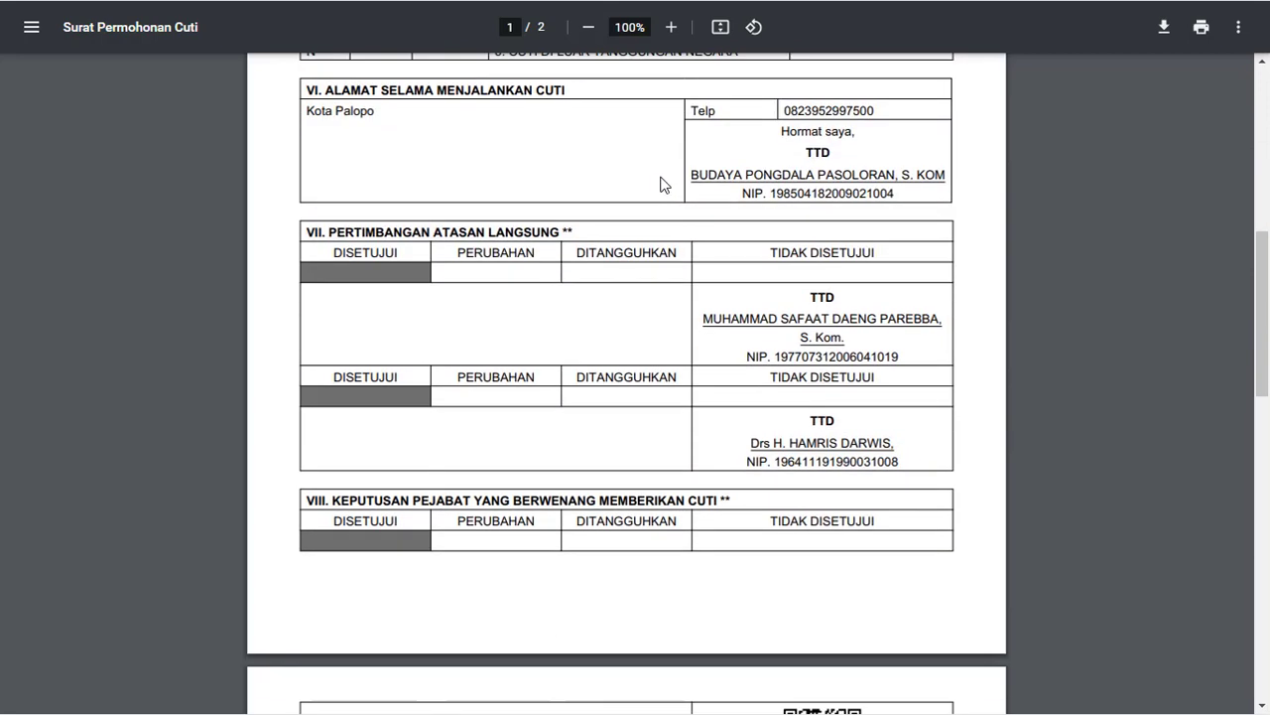
scroll(743, 204, up, 1)
scroll(714, 255, down, 1)
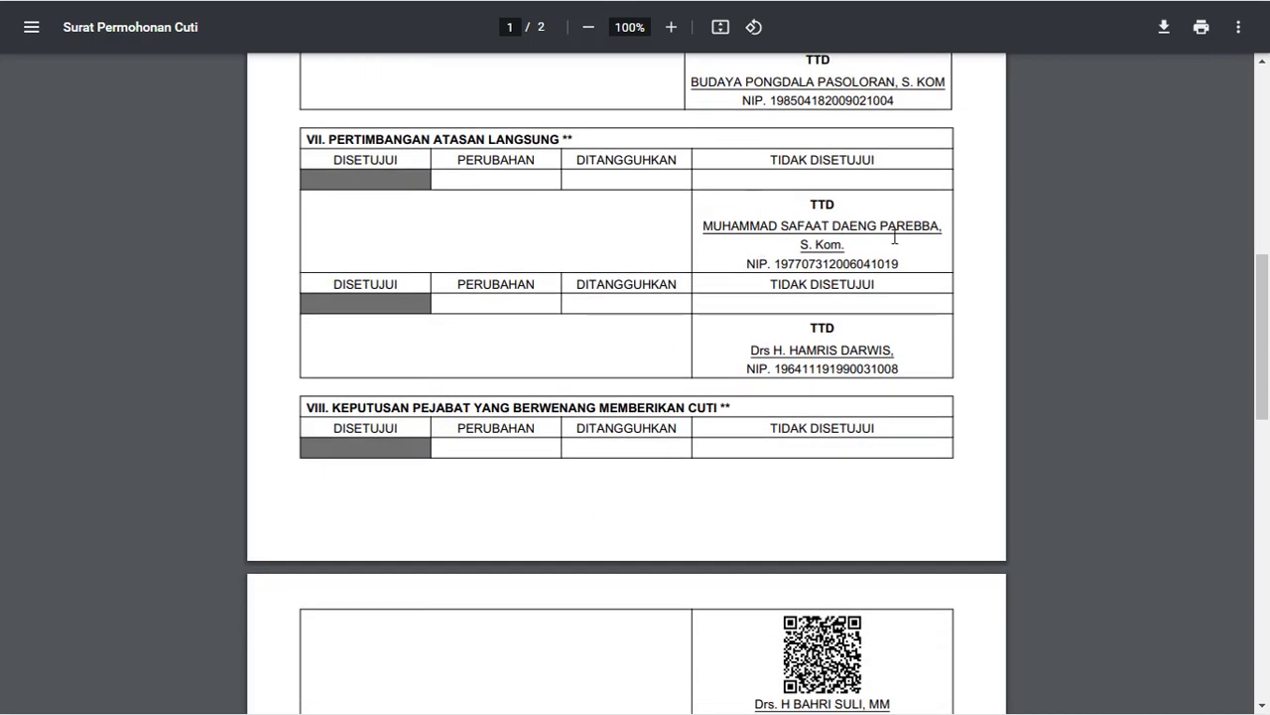
scroll(765, 307, down, 6)
scroll(808, 281, up, 3)
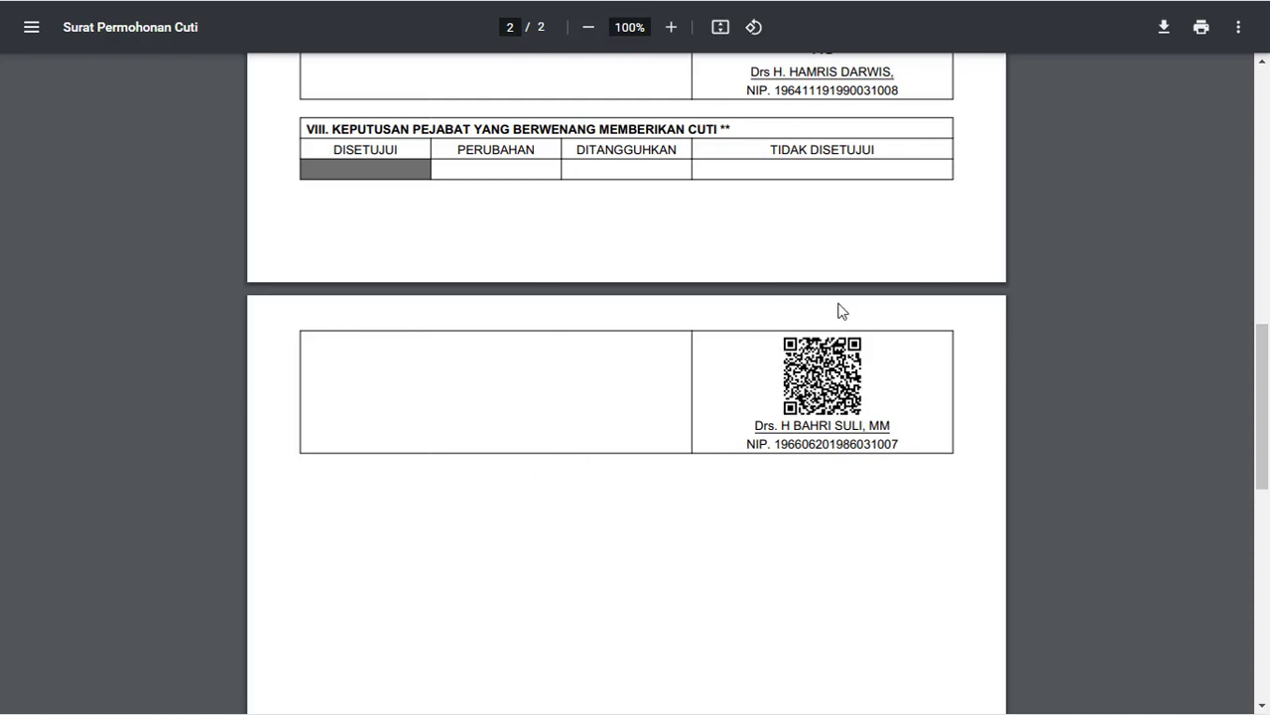
scroll(839, 313, up, 10)
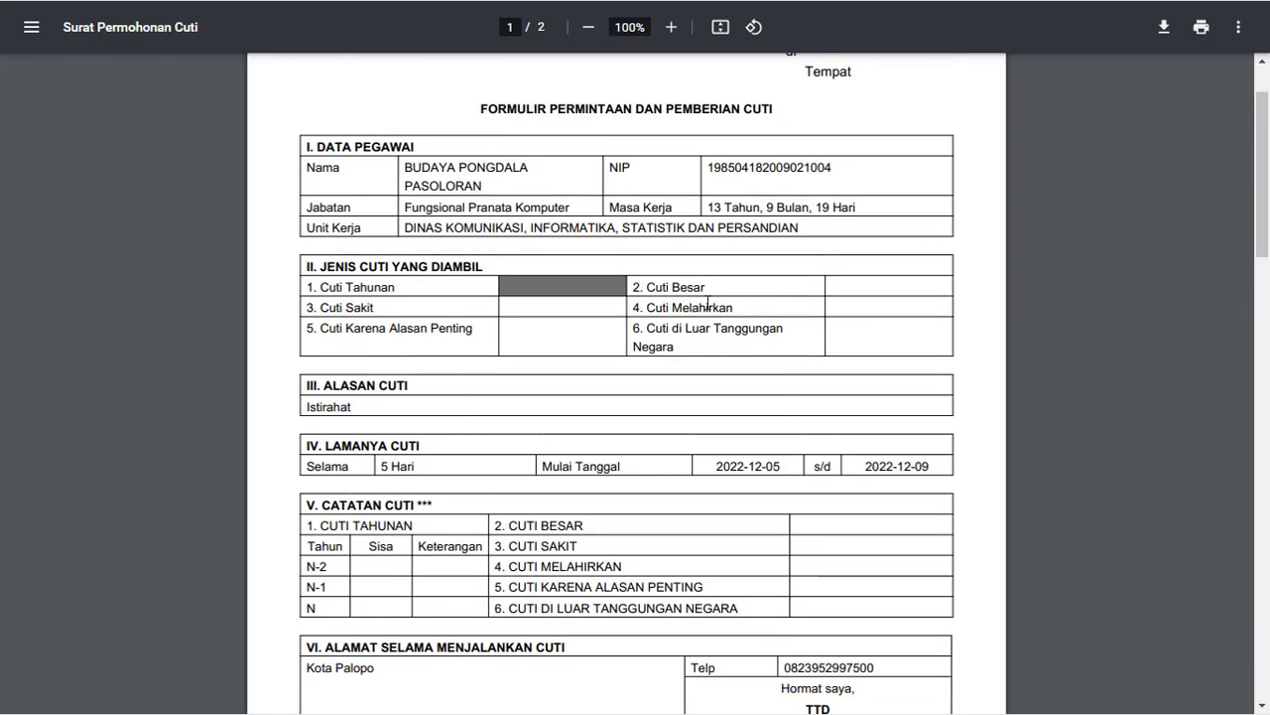
scroll(701, 302, up, 2)
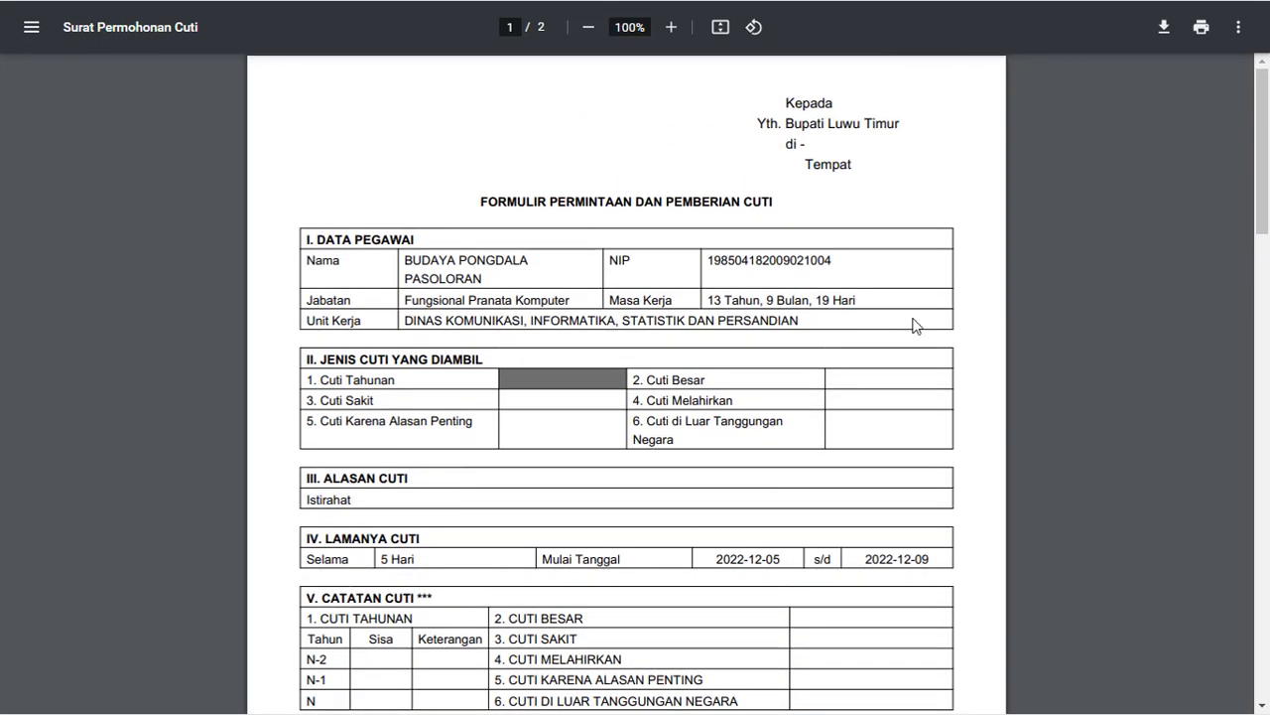